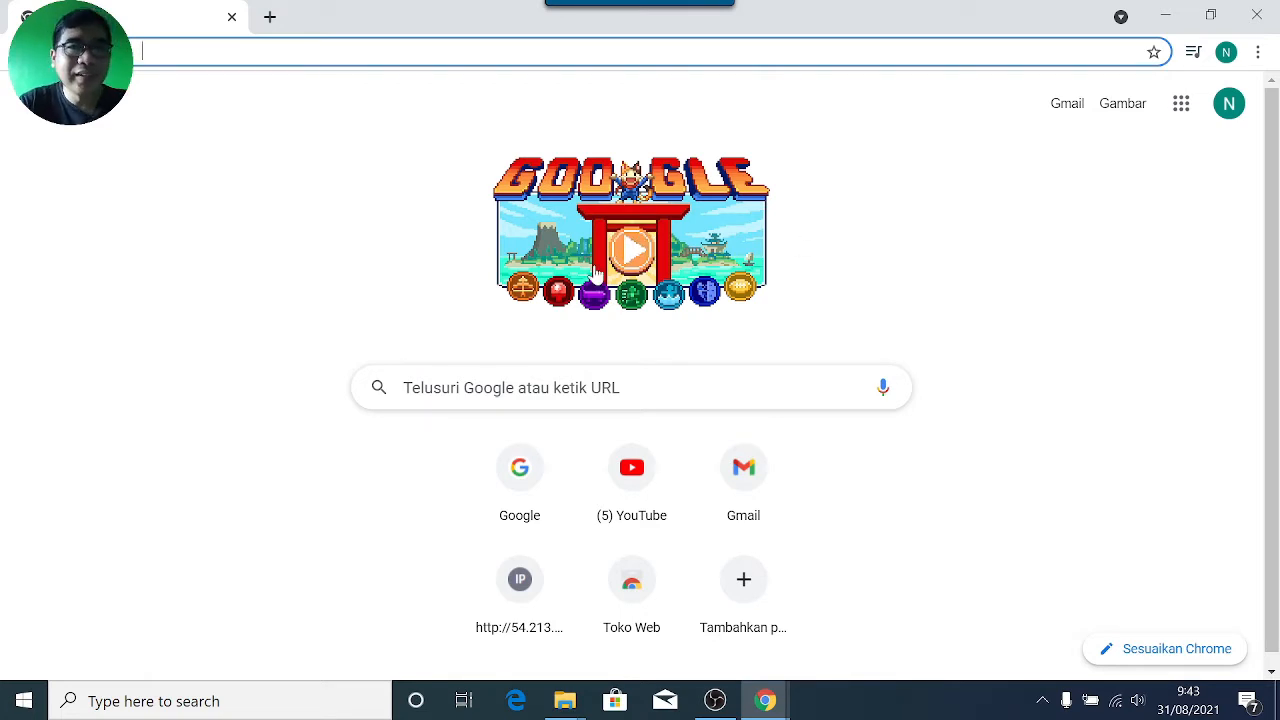
Step: Search the web for simplesite and open the SimpleSite.com website from the results
type("sim")
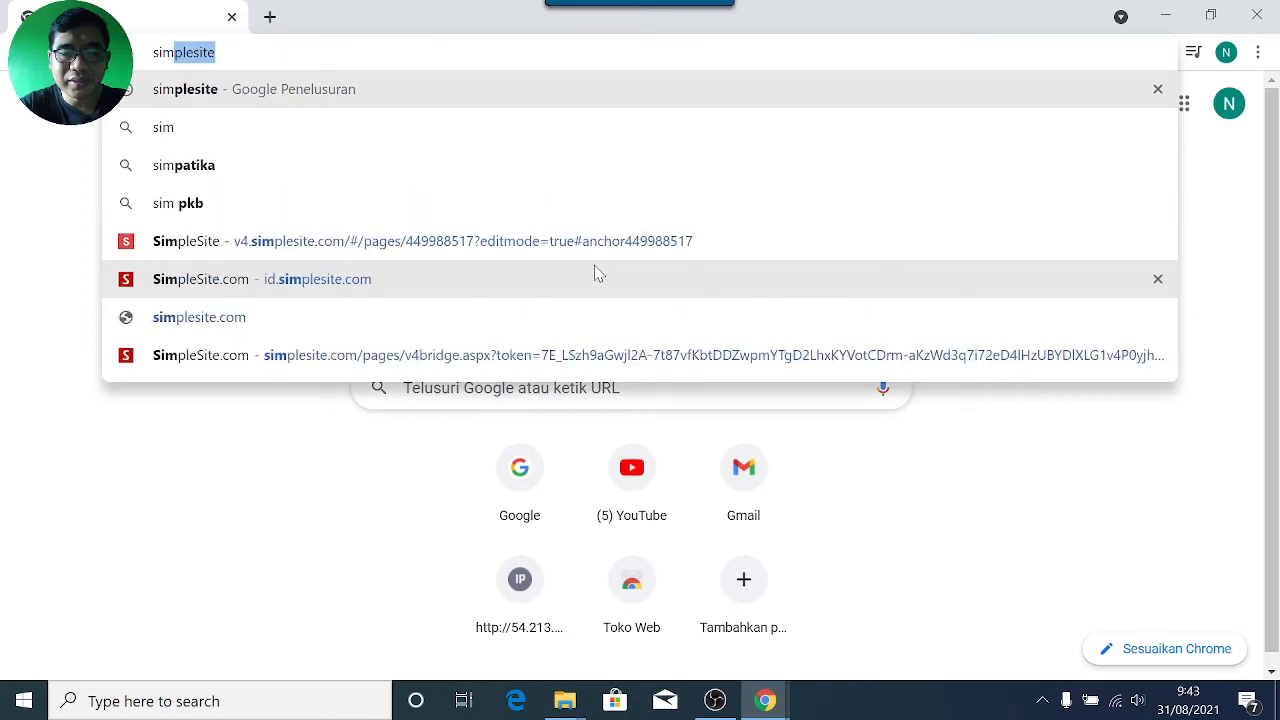
type("pl")
key("Return")
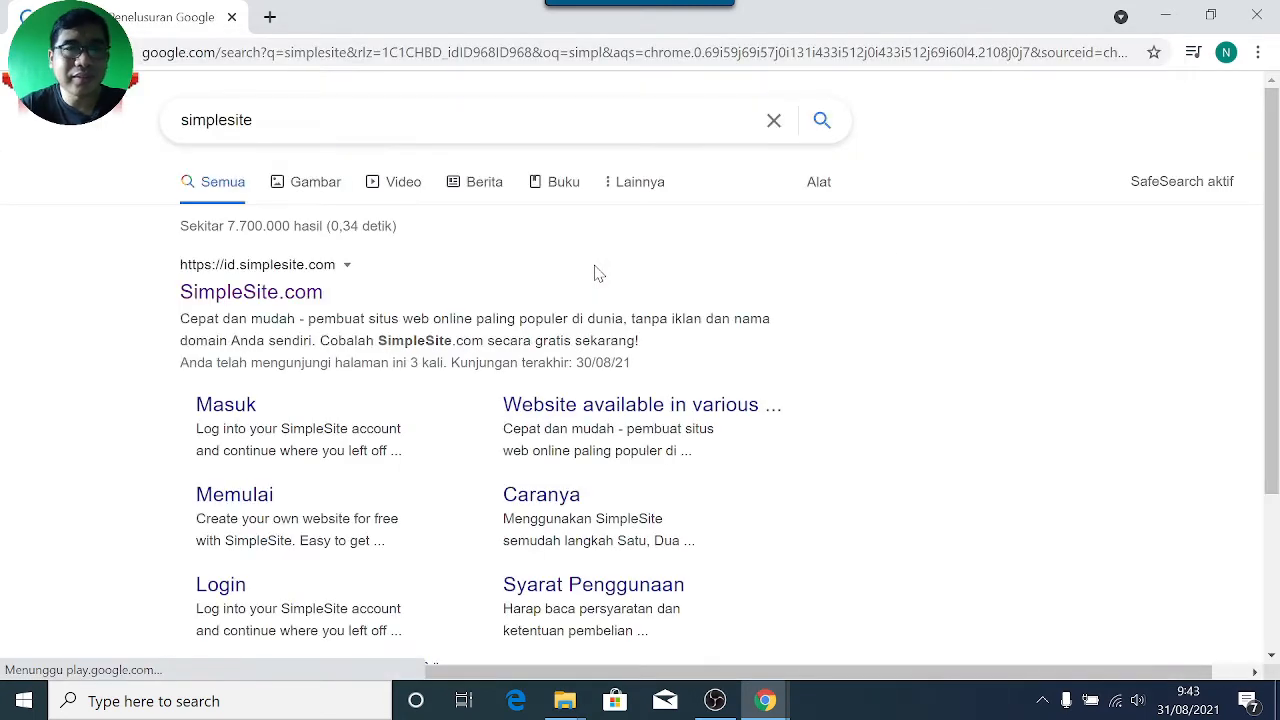
left_click(265, 291)
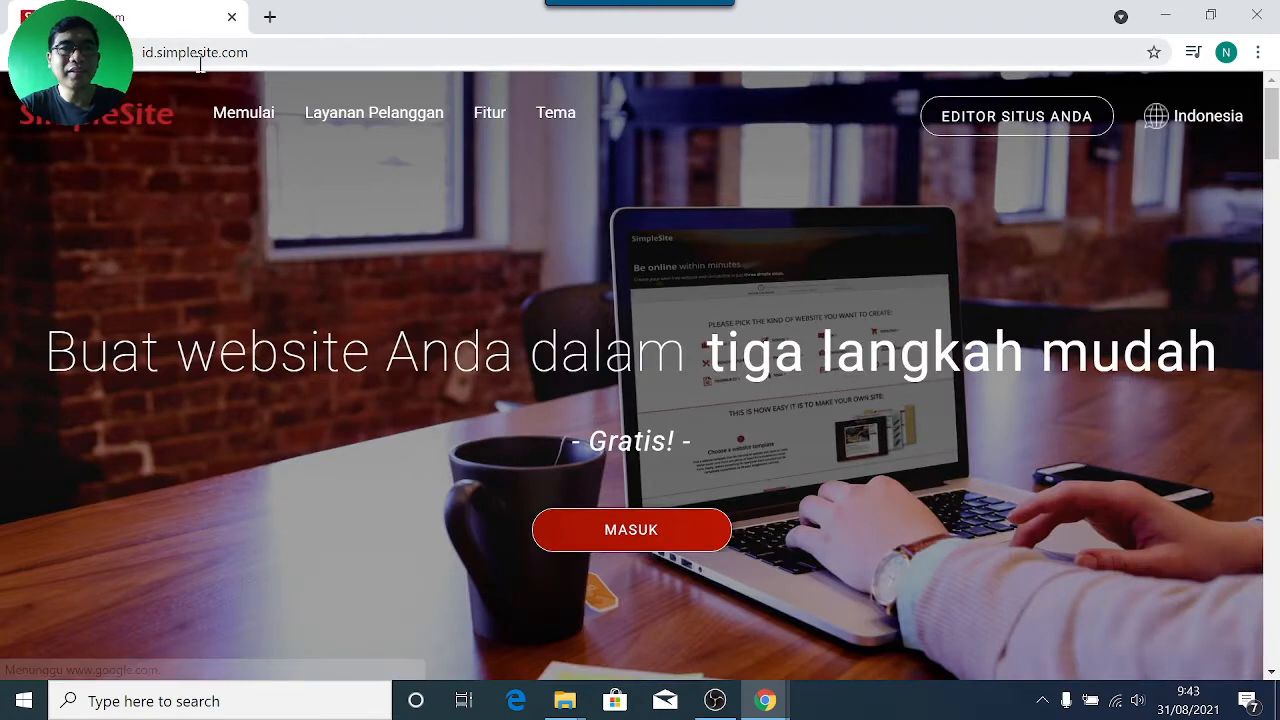
Step: Sign in to the SimpleSite account by entering the account password on the login page
left_click(624, 536)
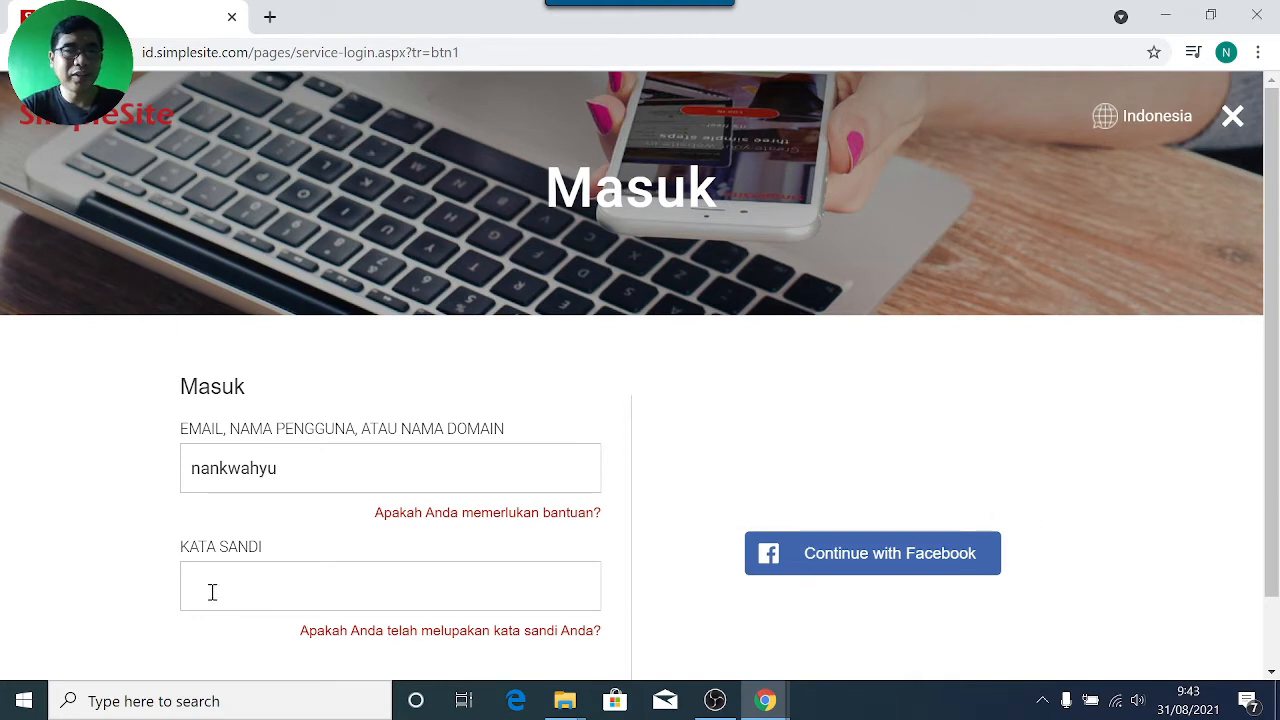
type("•")
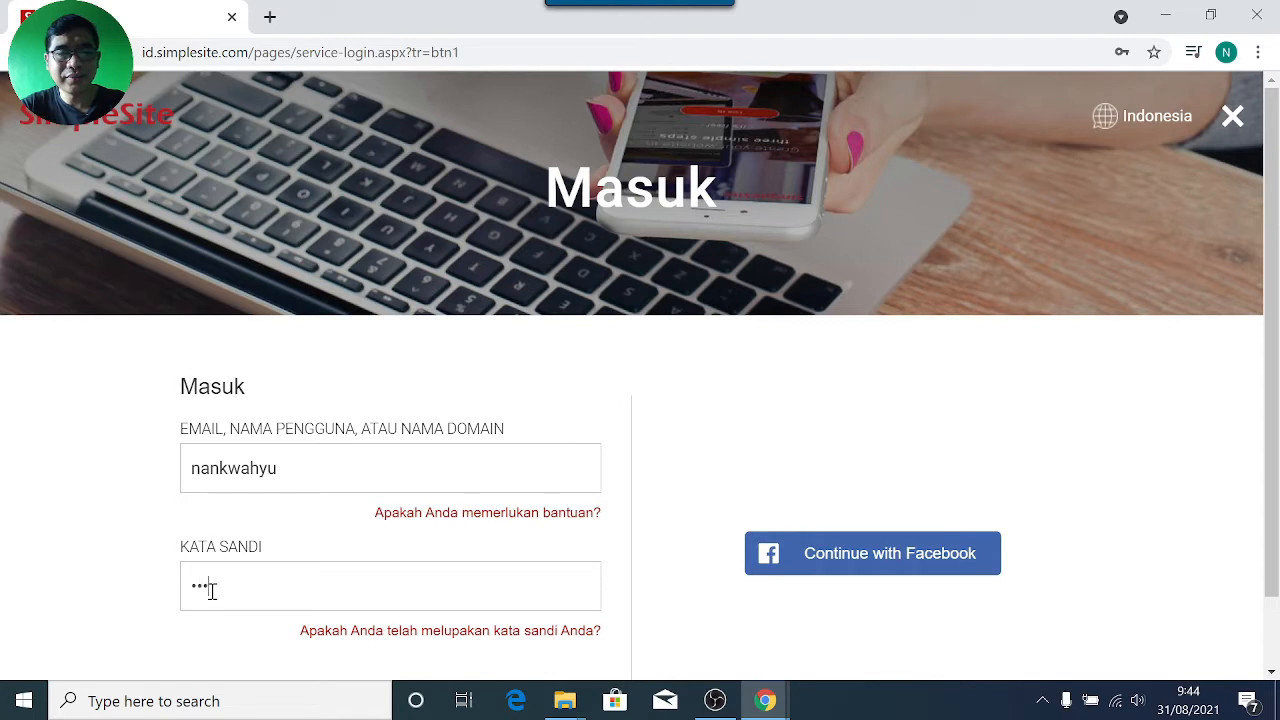
scroll(390, 556, "down", 1)
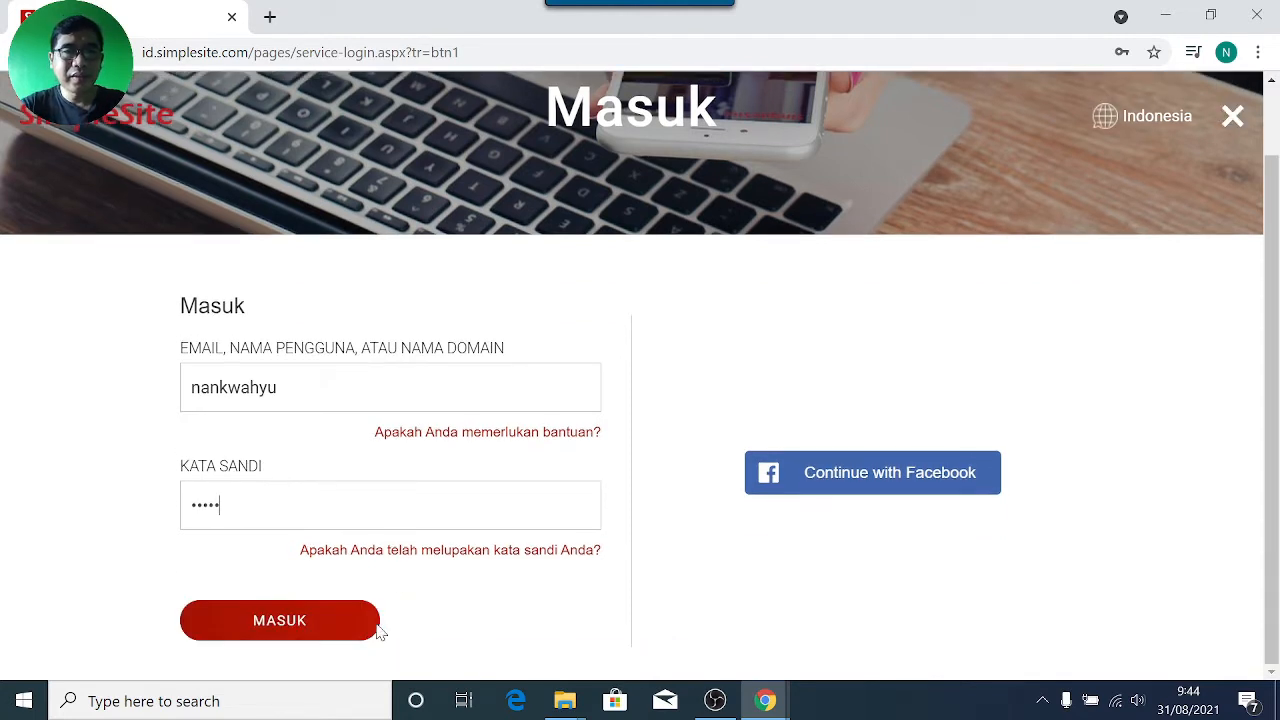
left_click(293, 625)
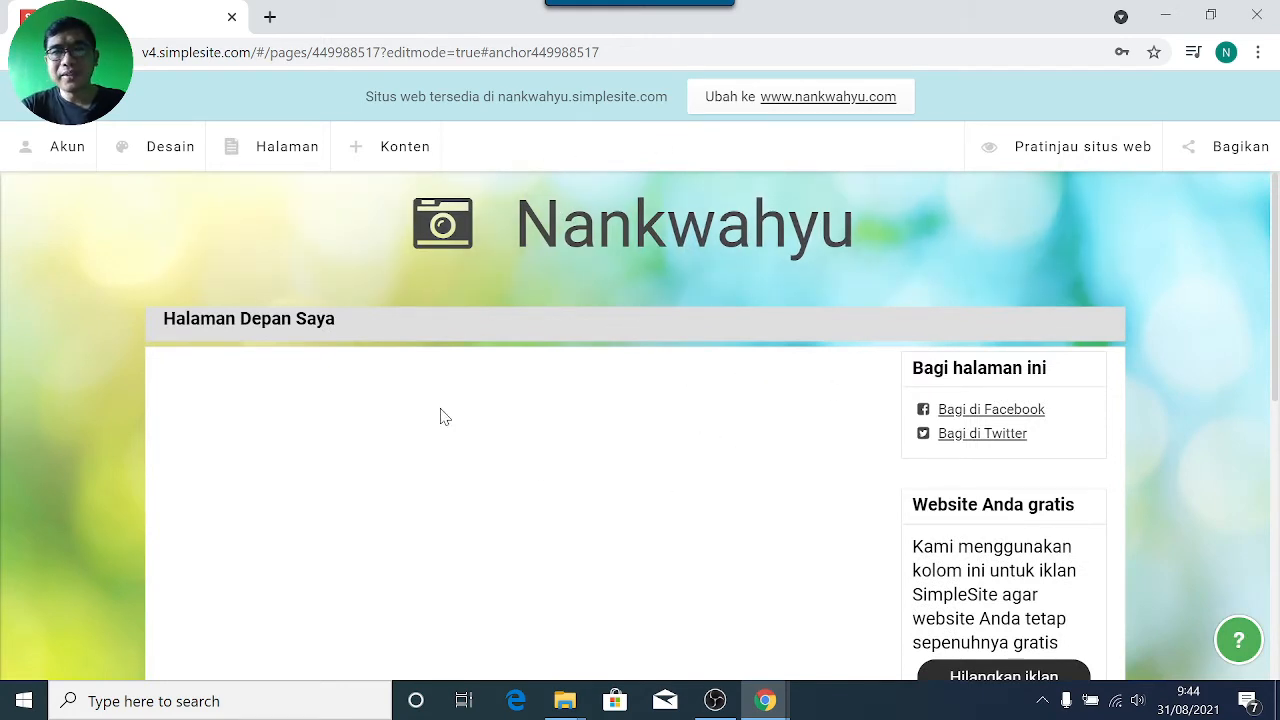
Step: Preview the website in desktop, tablet and phone layouts, and close the preview
left_click(1066, 152)
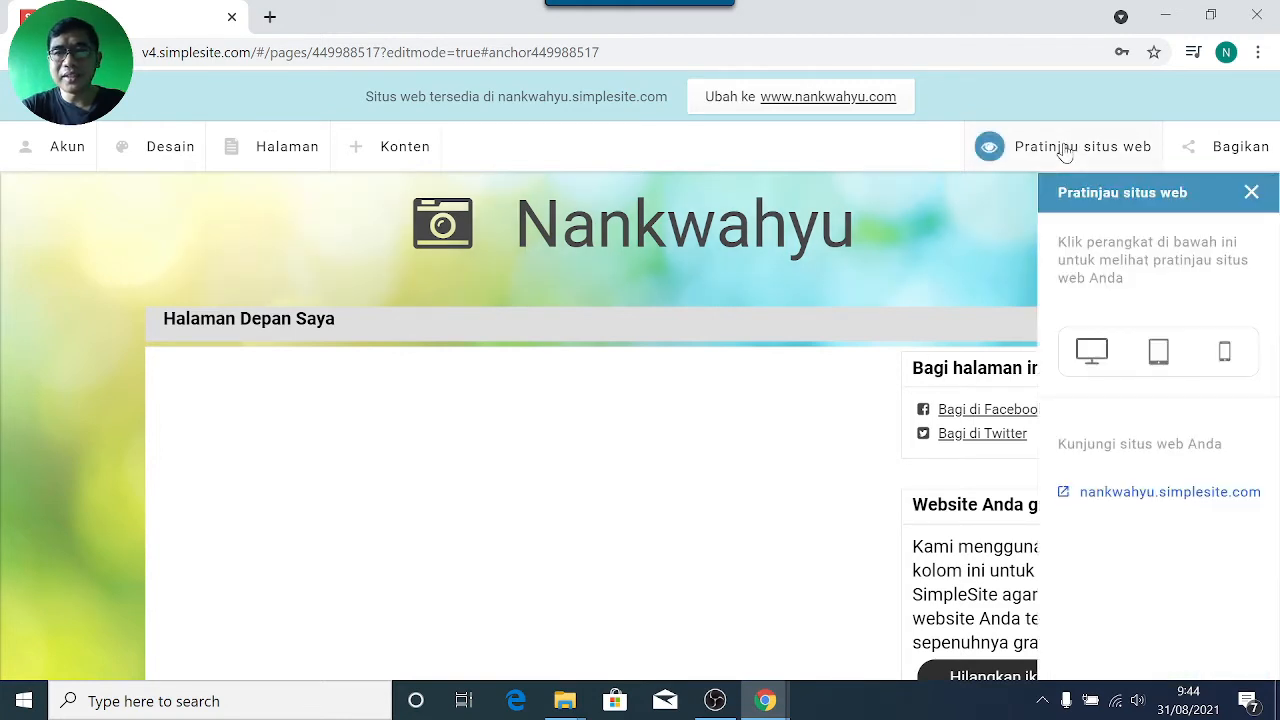
left_click(1092, 352)
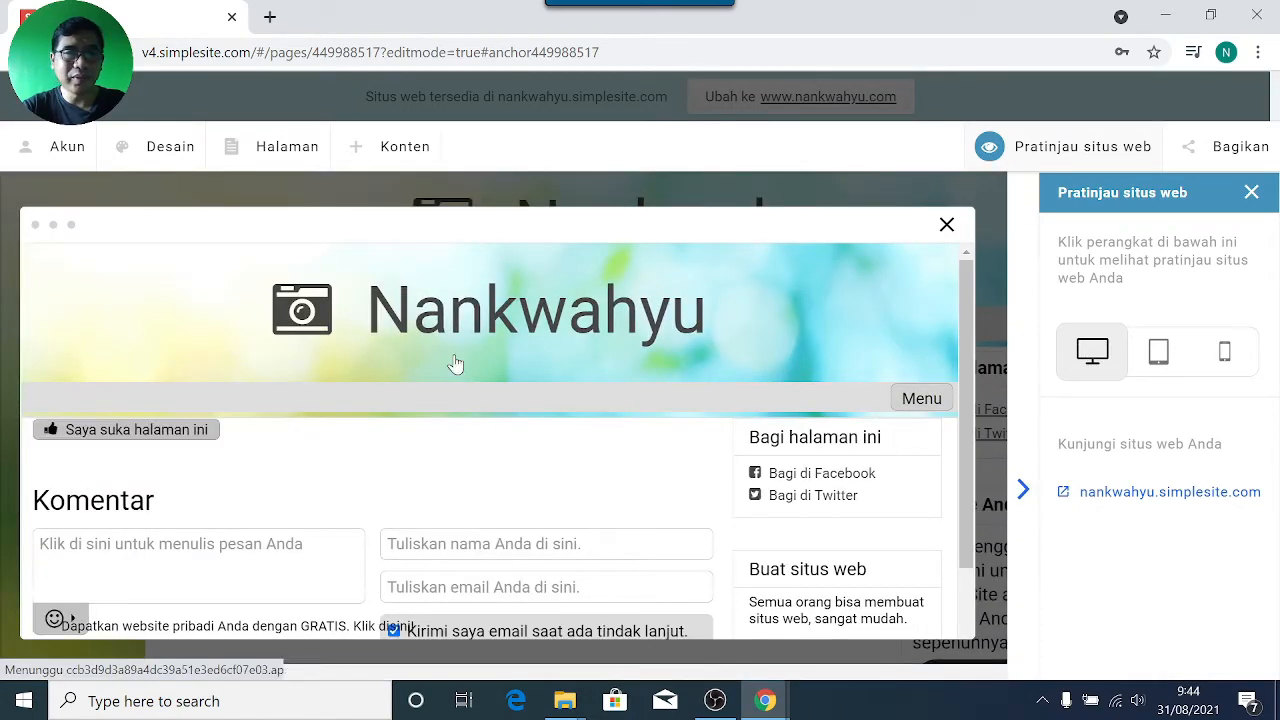
scroll(450, 362, "down", 2)
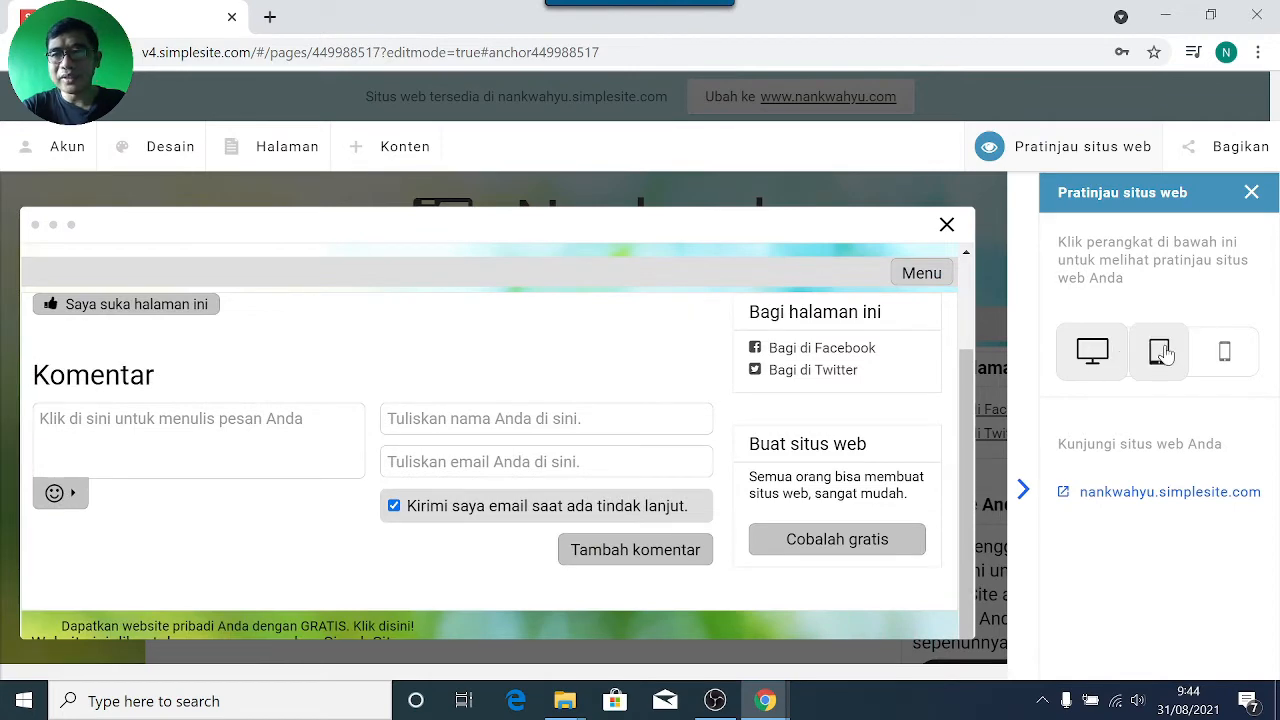
left_click(1161, 352)
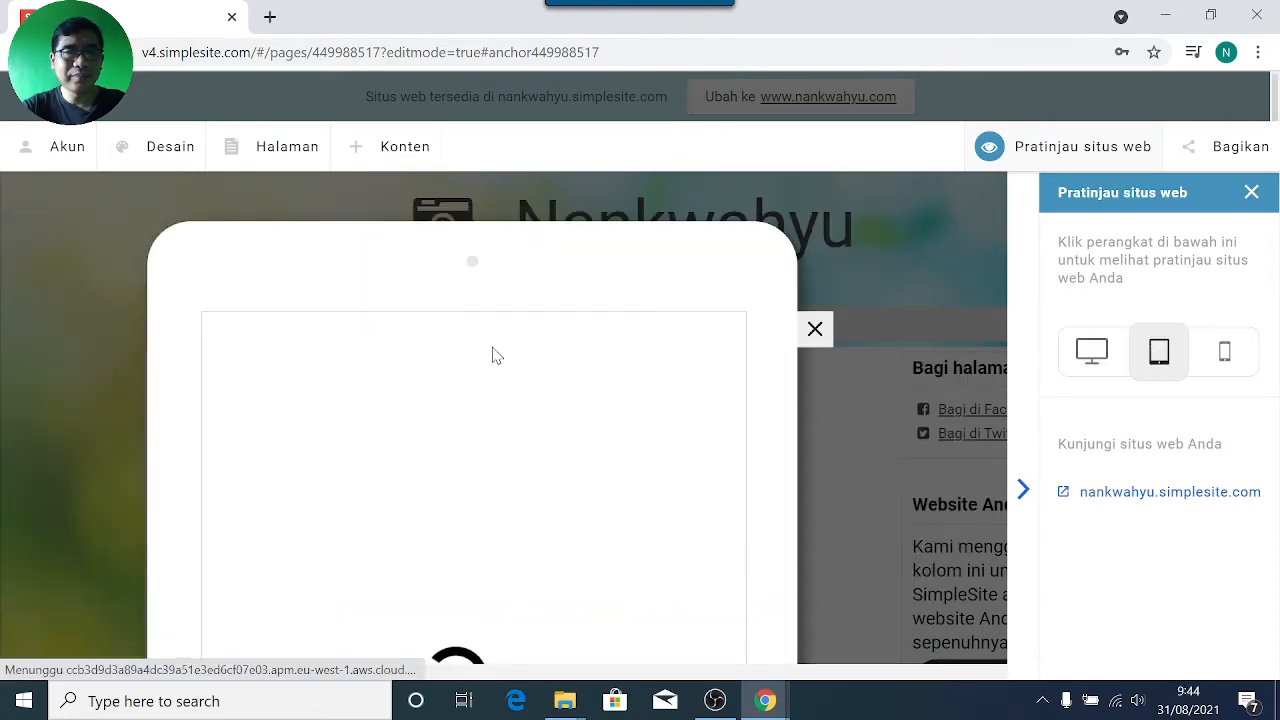
scroll(492, 380, "down", 10)
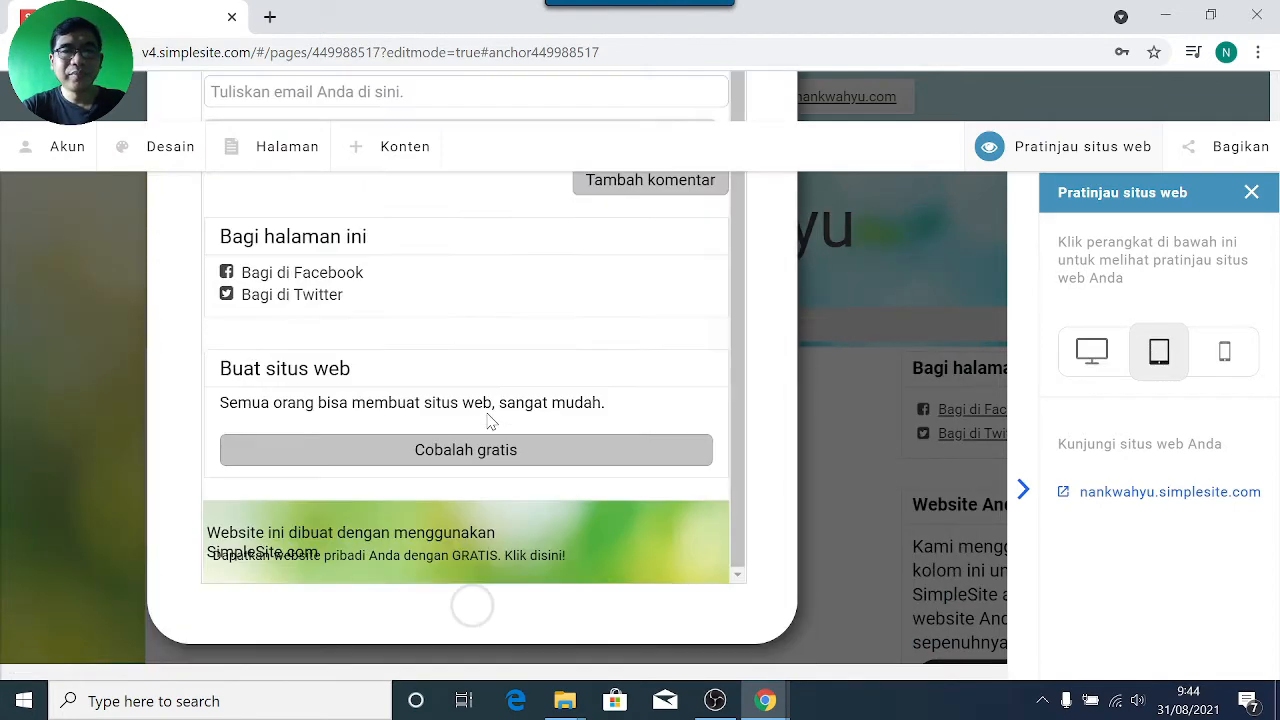
scroll(490, 425, "up", 10)
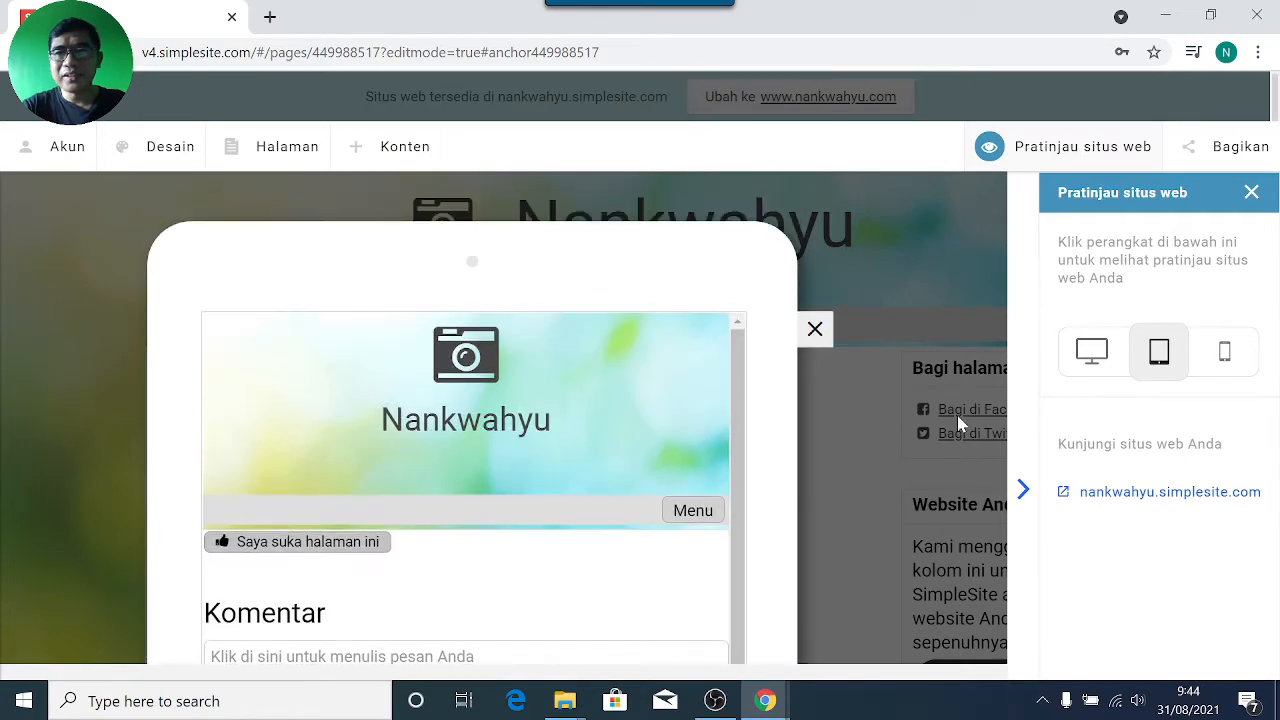
left_click(1225, 352)
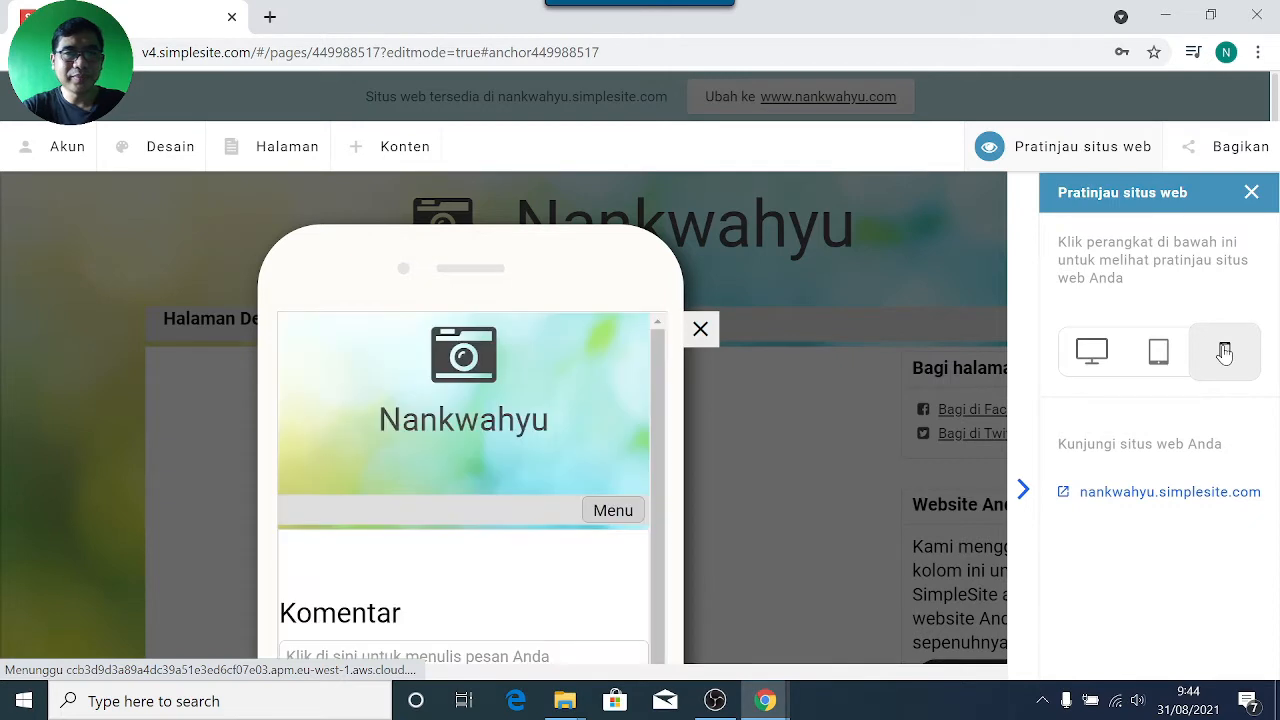
left_click(700, 328)
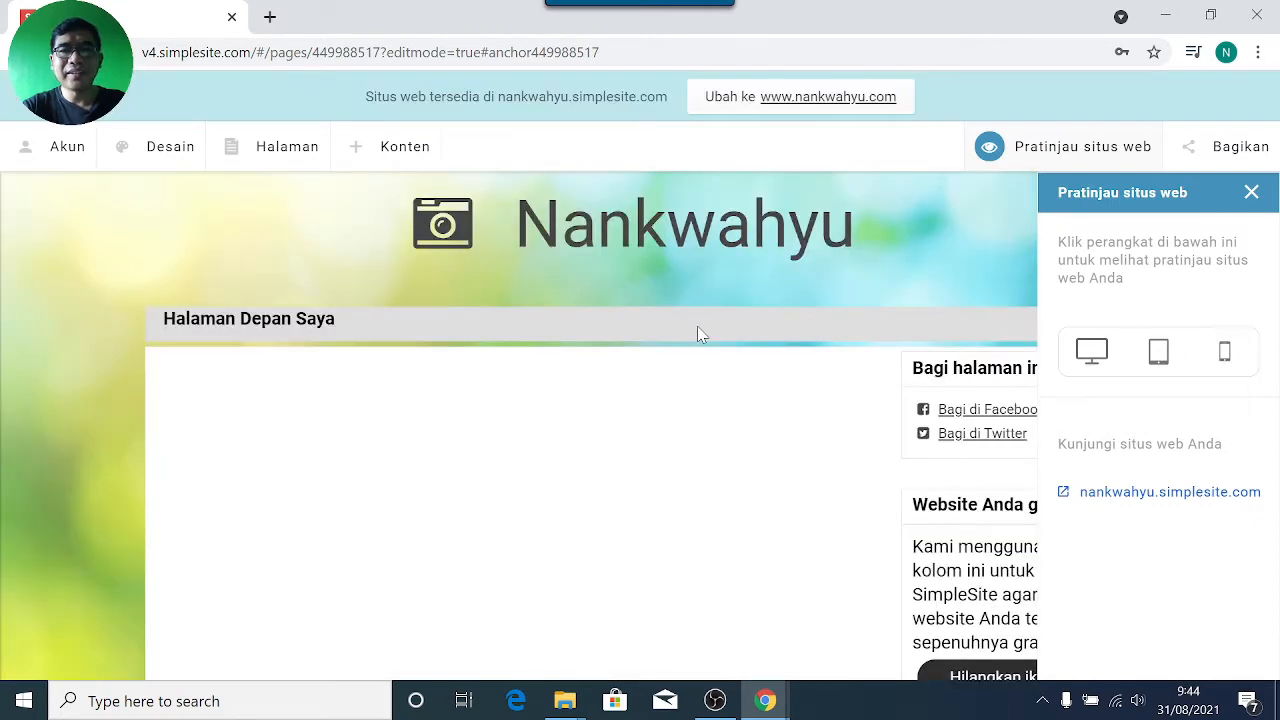
left_click(1251, 192)
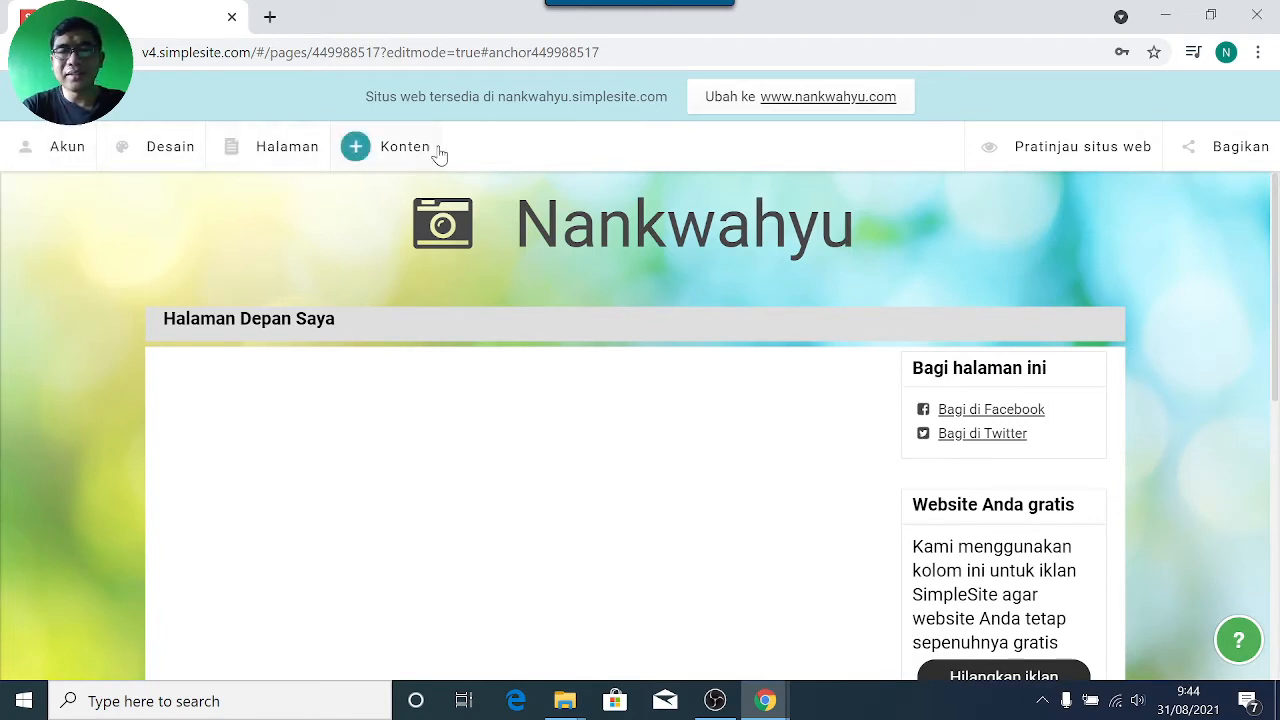
Step: Display the account management options and visit the site's public simplesite.com address in a new browser tab
left_click(67, 157)
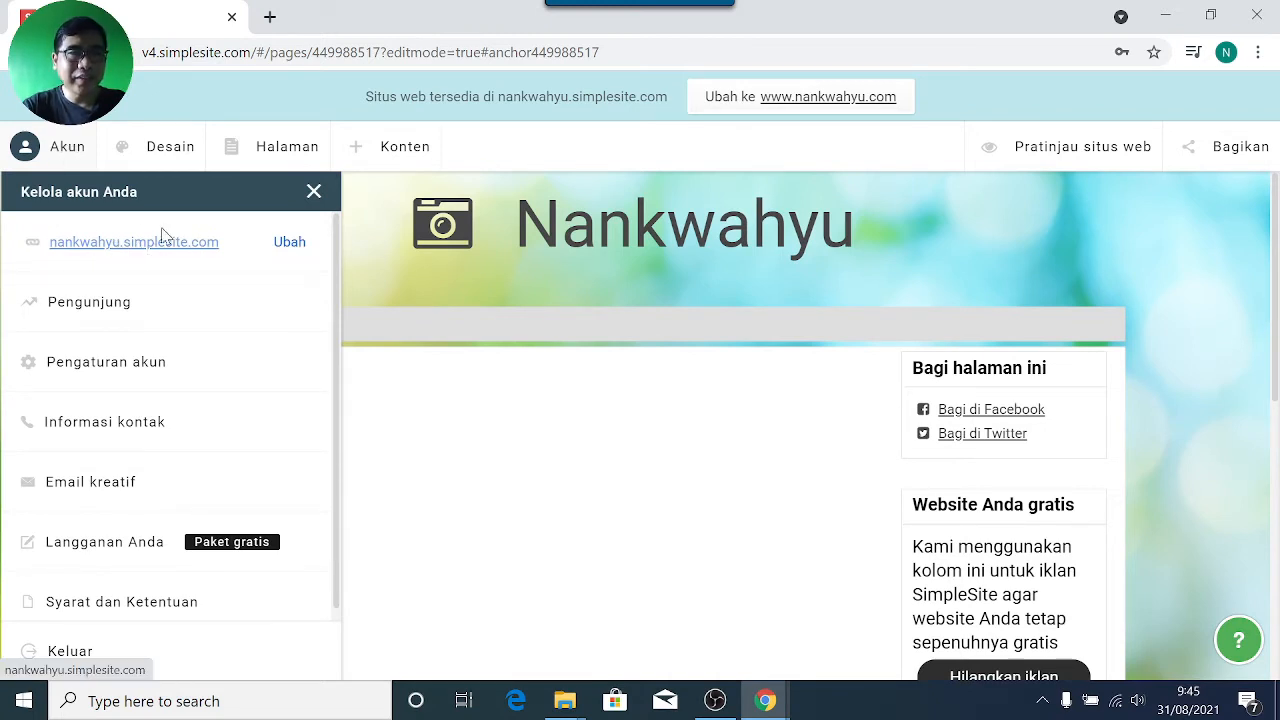
left_click(269, 17)
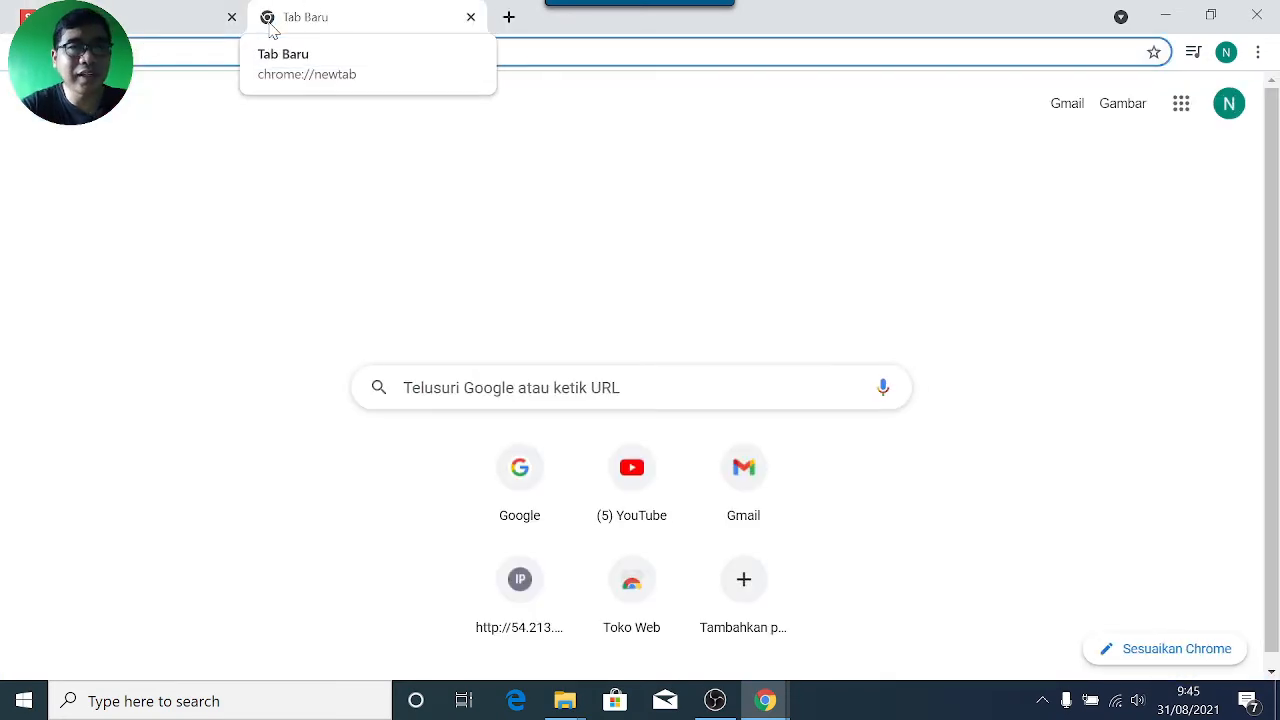
left_click(157, 28)
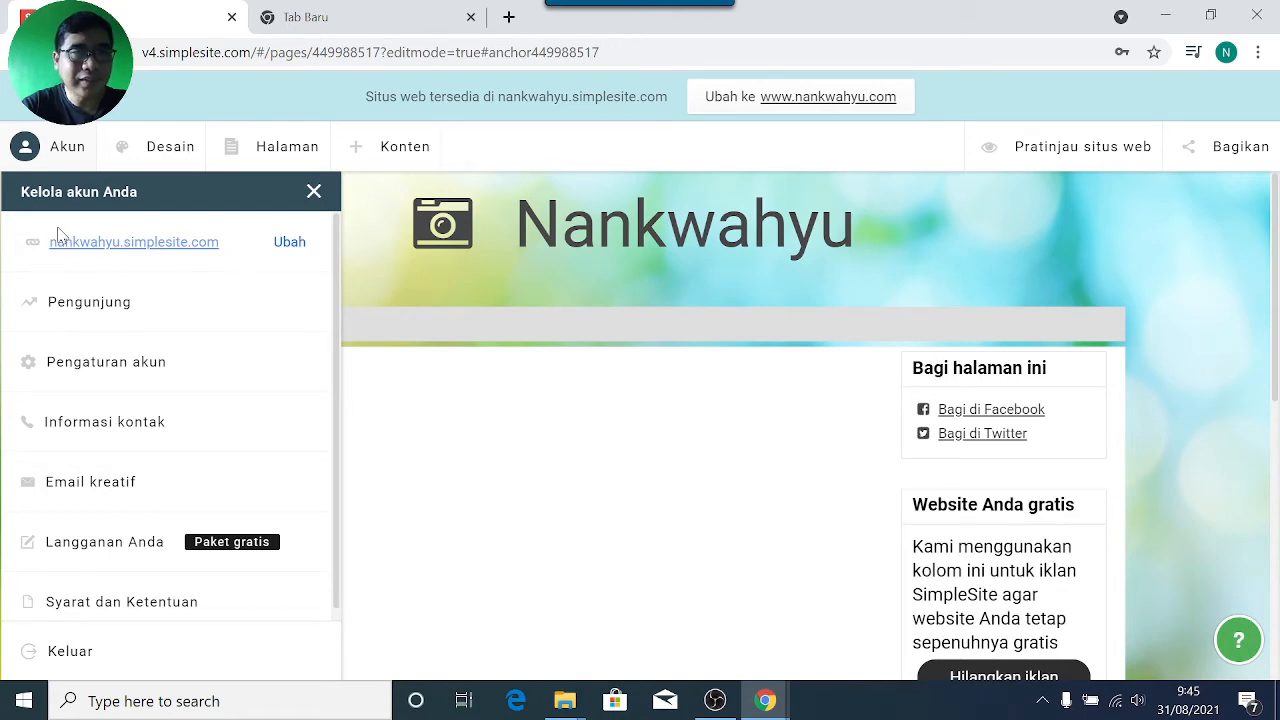
left_click(341, 25)
key("ctrl+l")
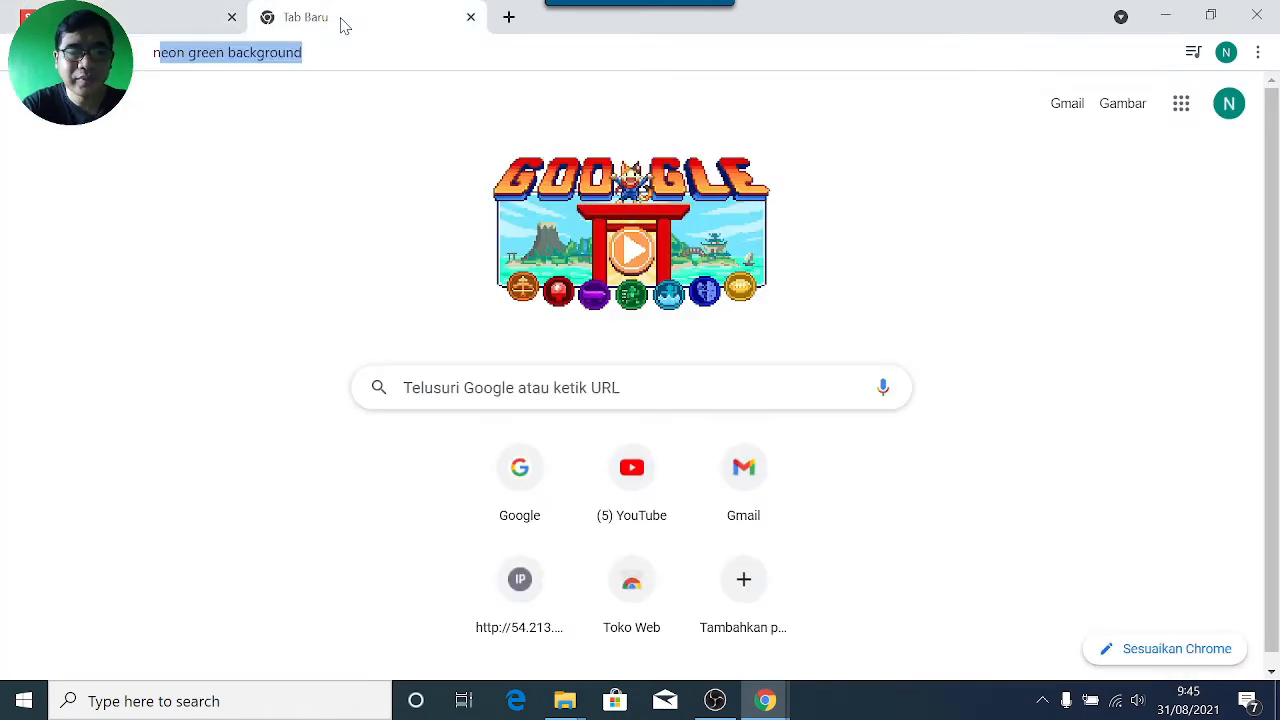
type("nankwahyu")
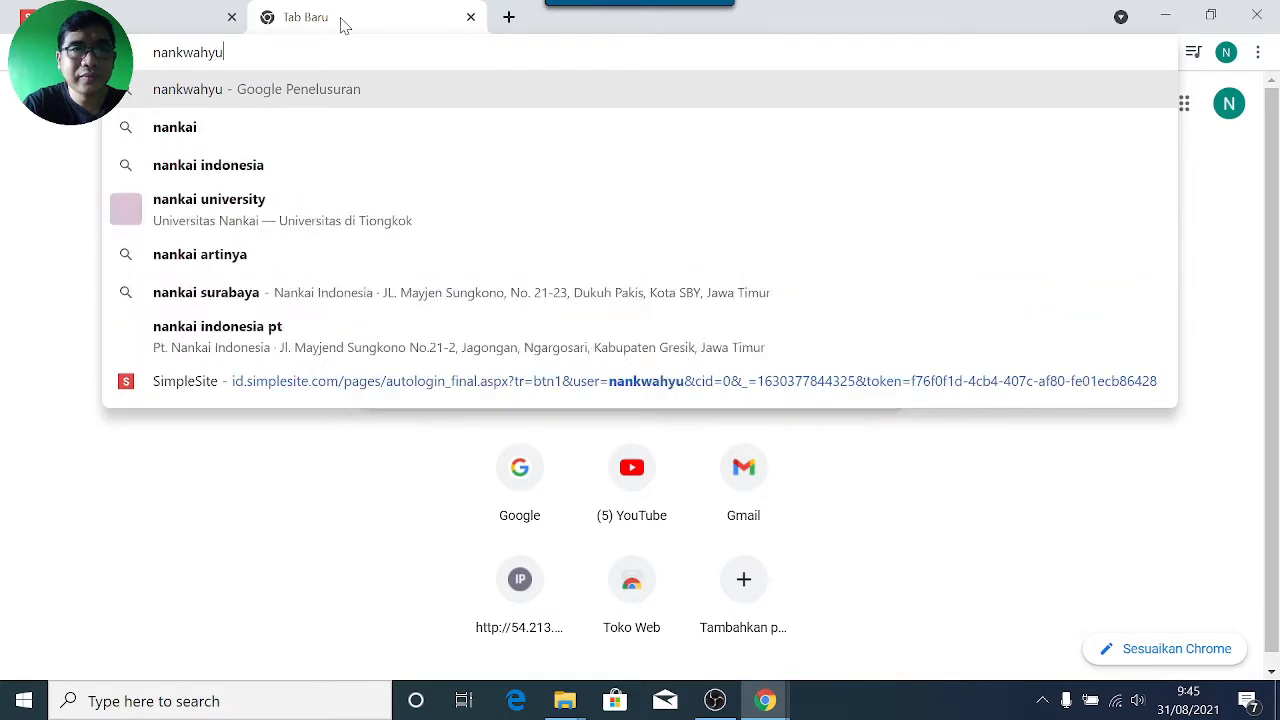
type(".simpl")
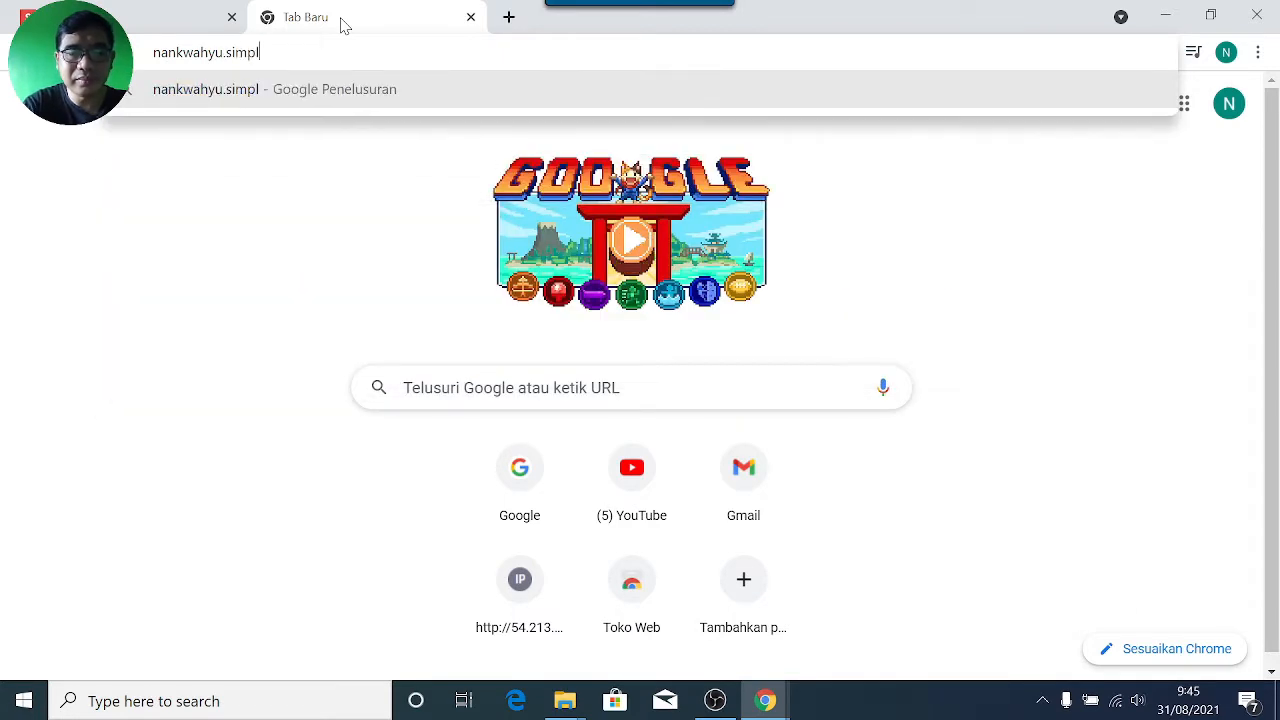
type("esite.com")
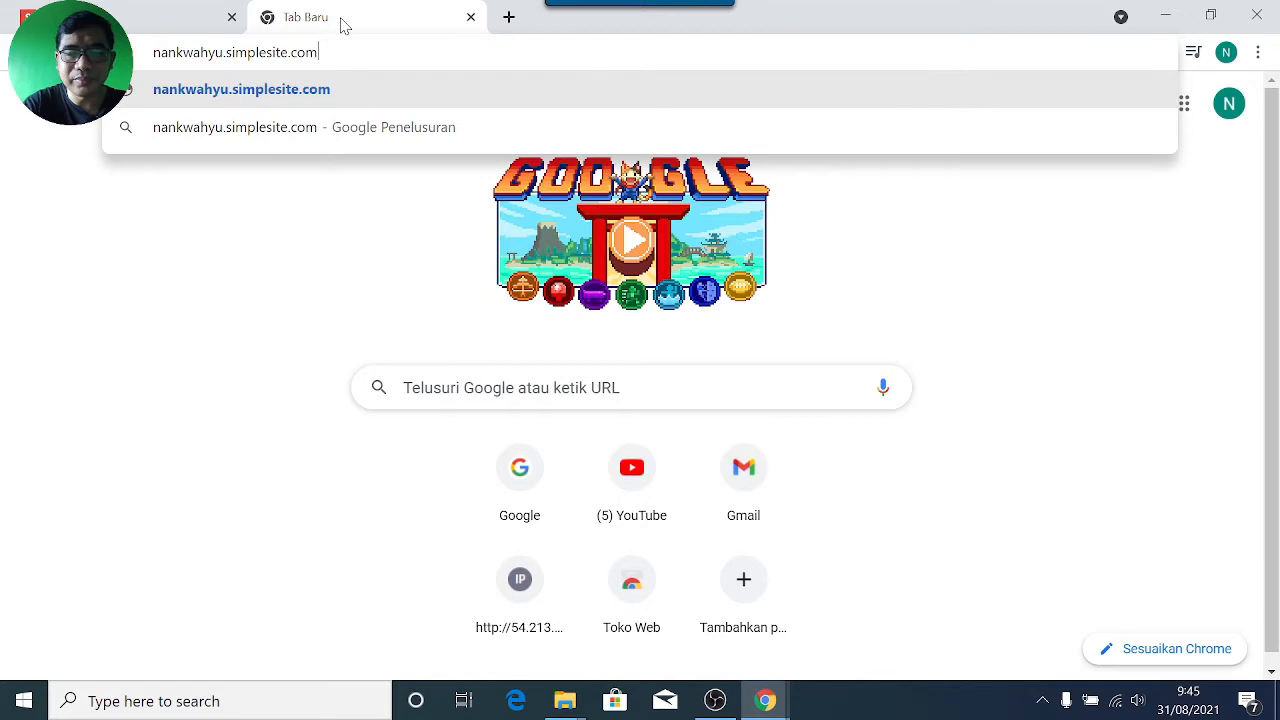
key("Return")
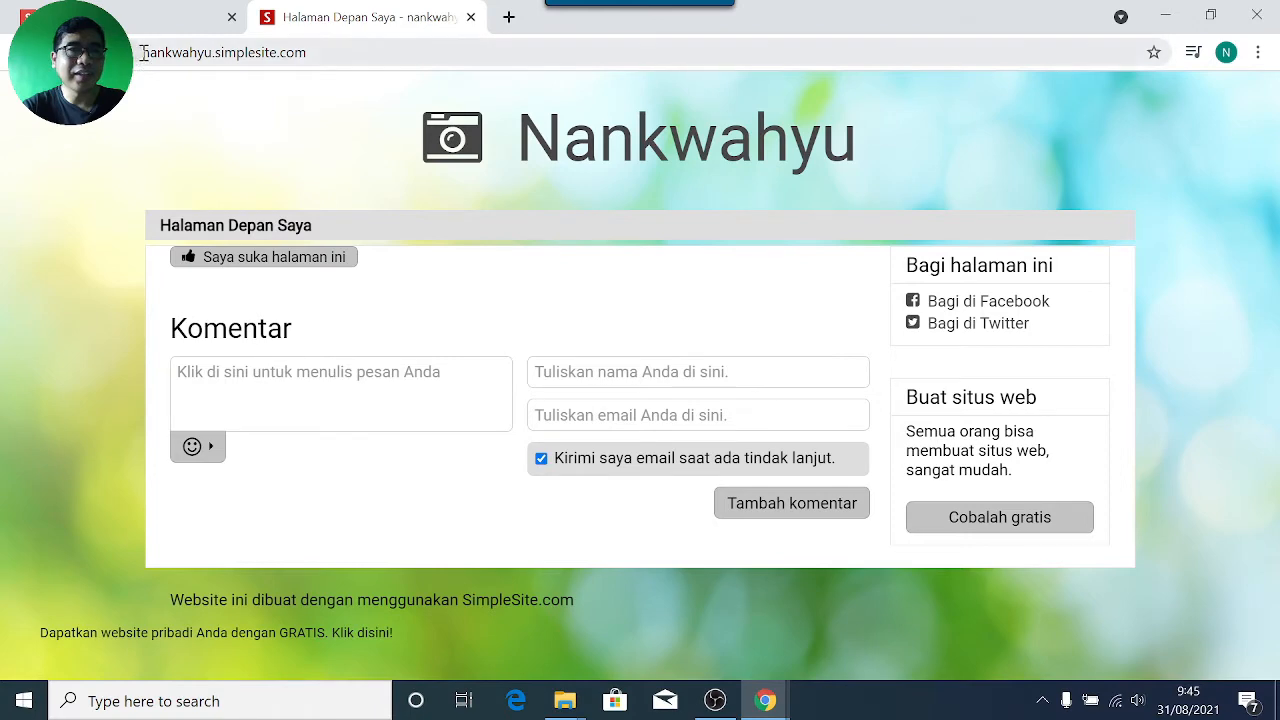
left_click_drag(143, 52, 323, 53)
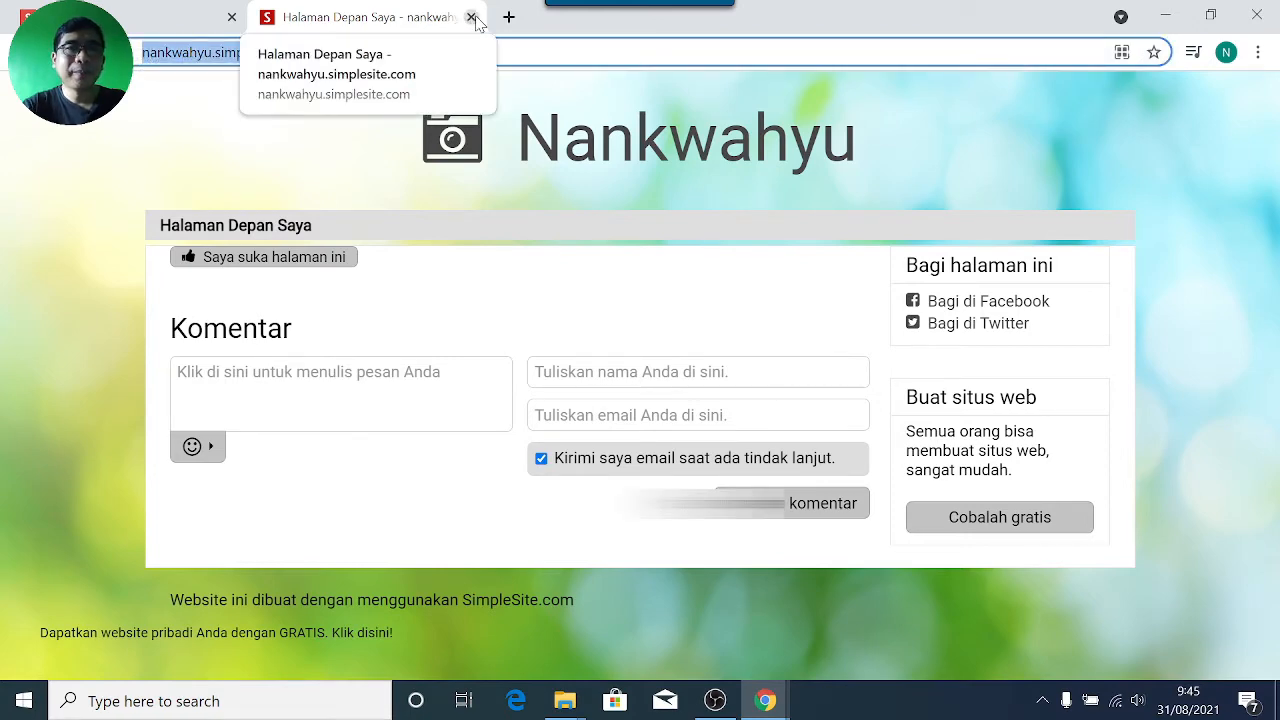
Step: Return to the site editor, review the account settings including the website name and subscription, and cancel without saving
left_click(168, 24)
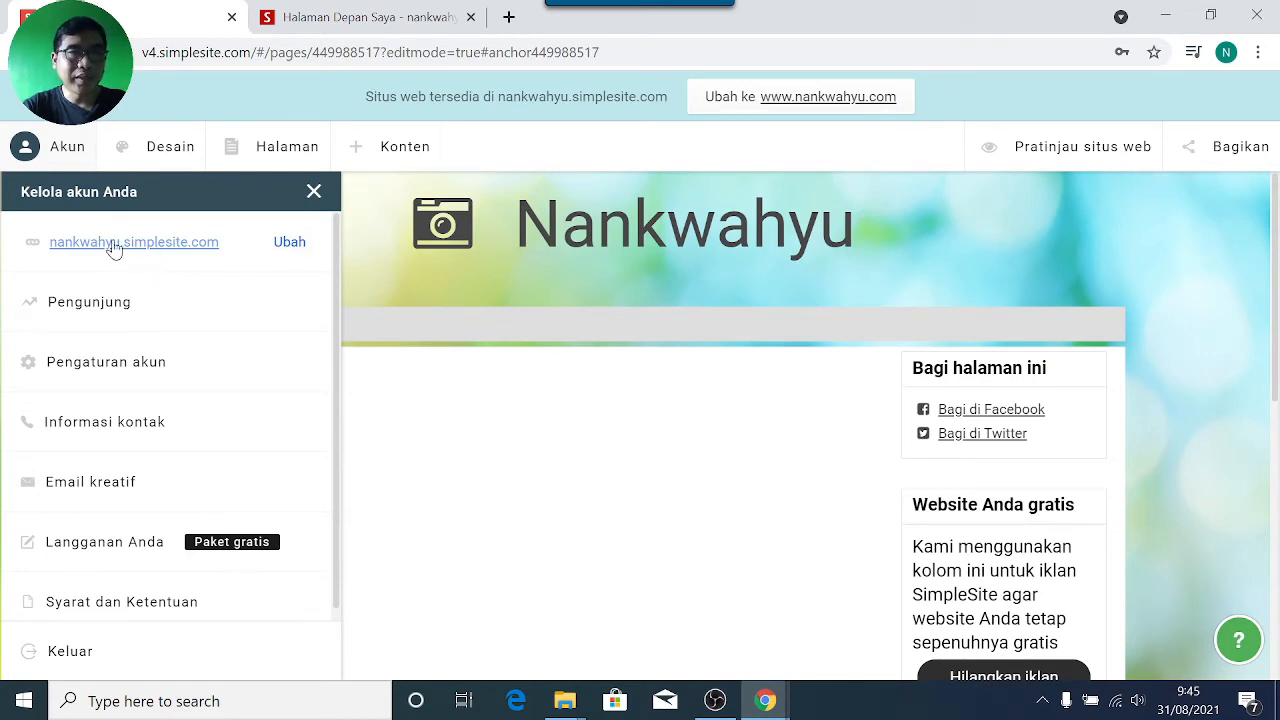
left_click(289, 243)
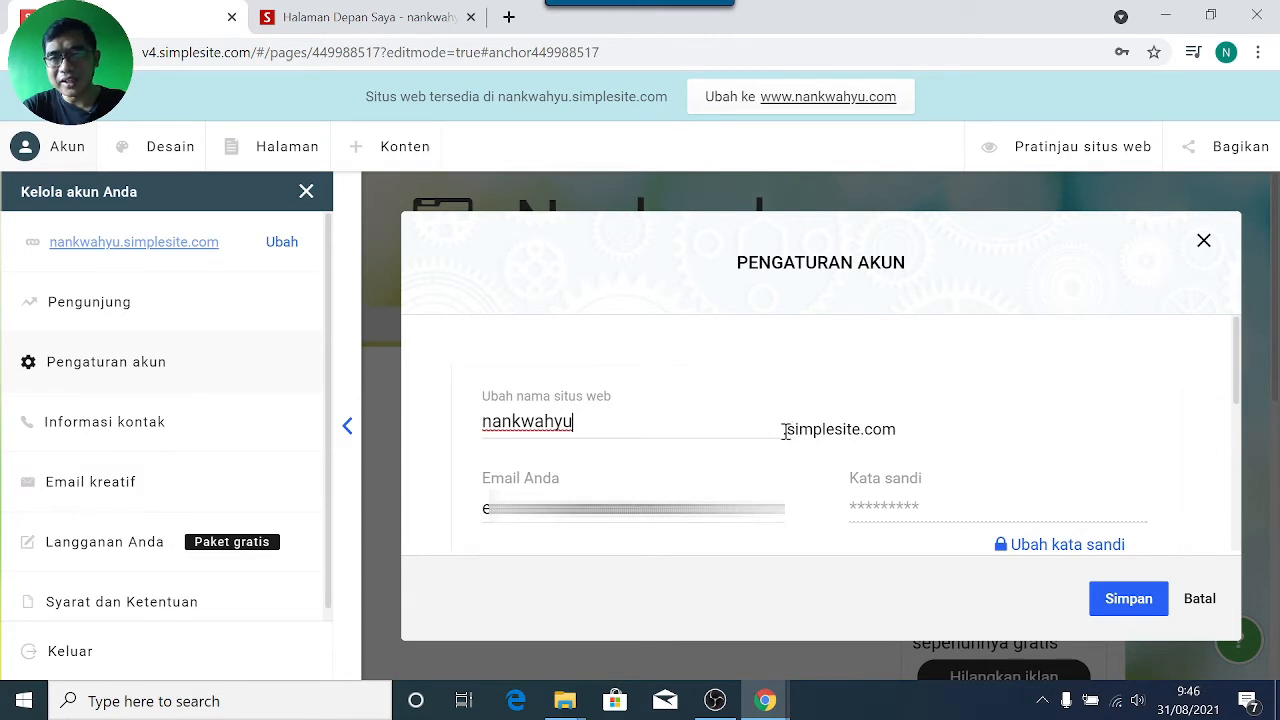
left_click_drag(786, 430, 889, 431)
left_click(914, 443)
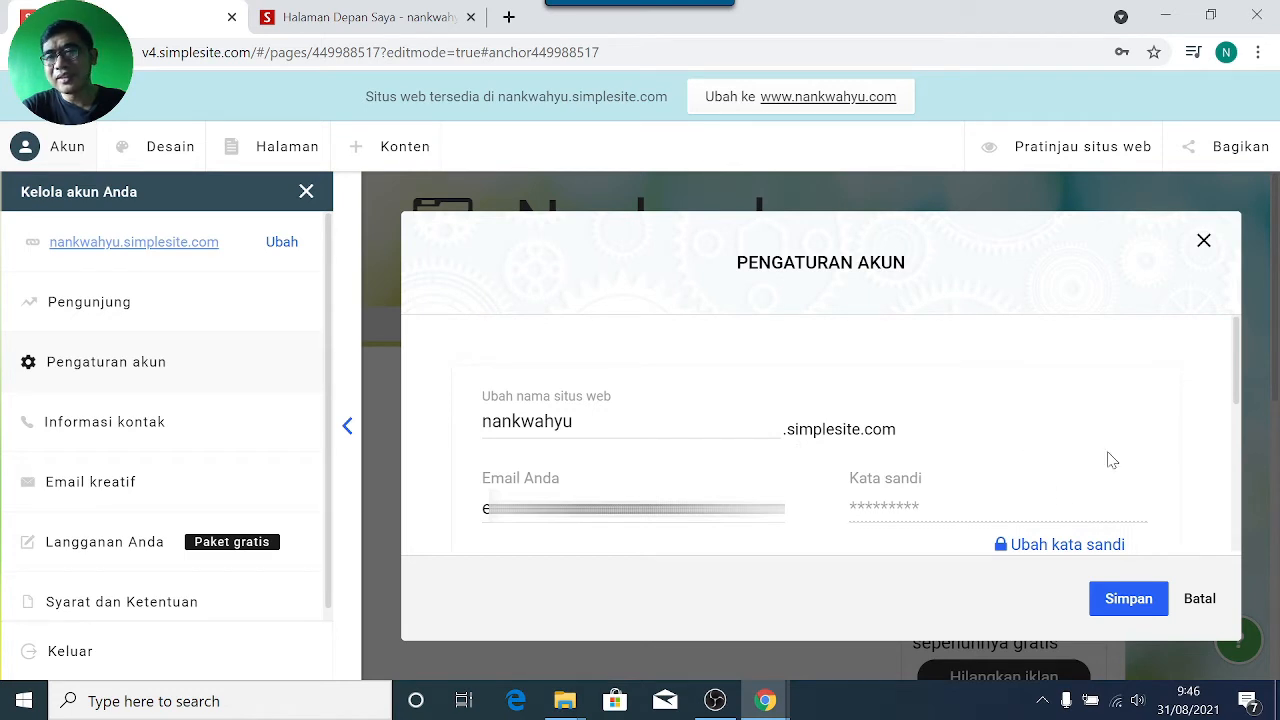
scroll(1095, 477, "down", 5)
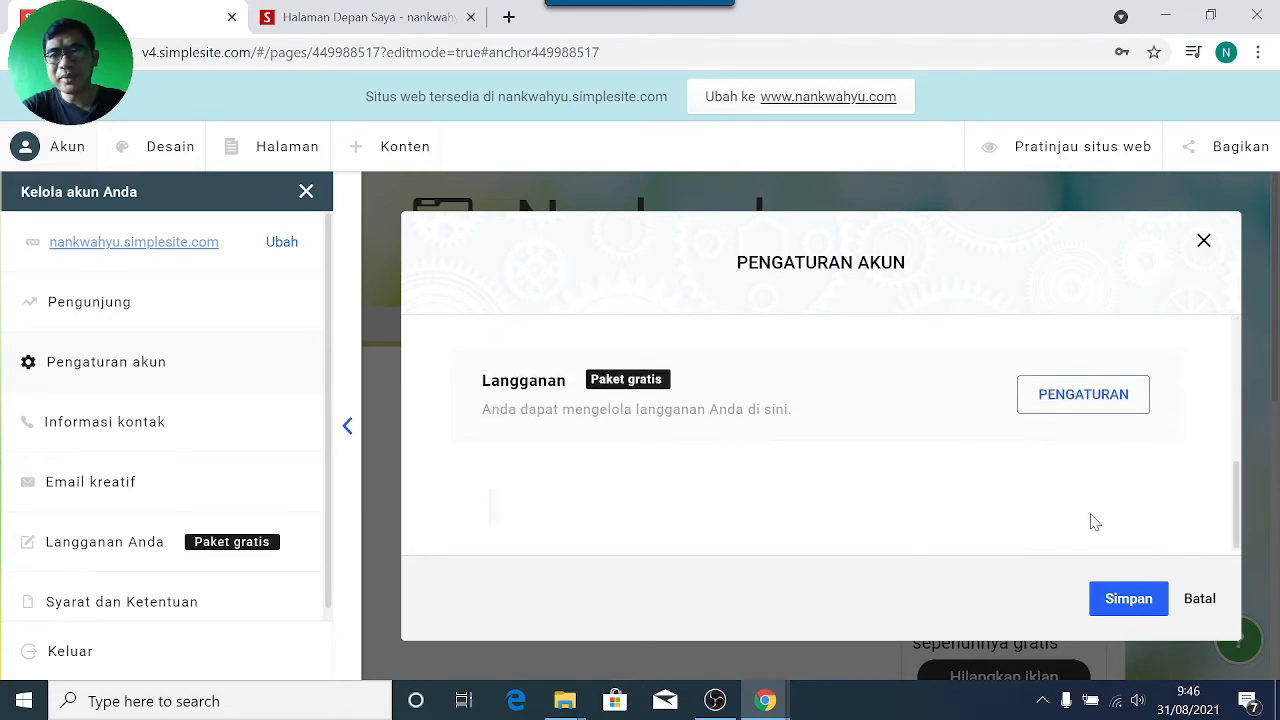
left_click(1205, 605)
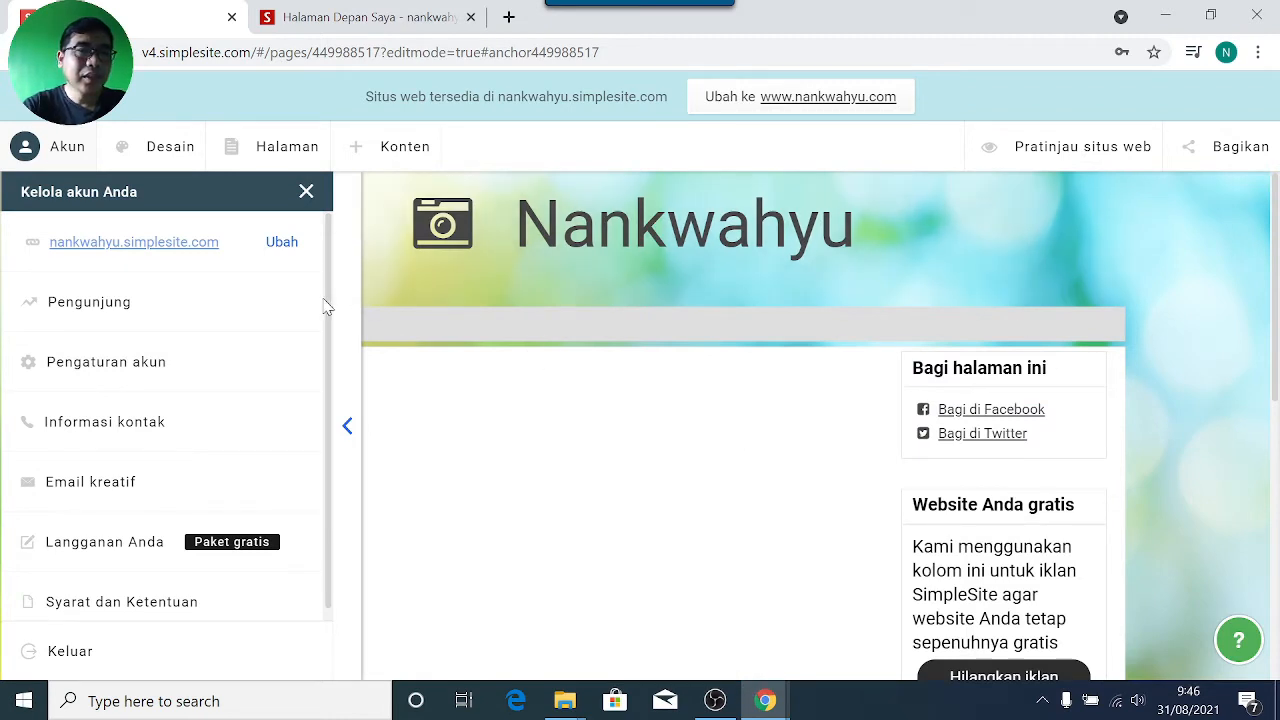
Step: Examine the visitor analytics for the website's all-time visits
left_click(85, 310)
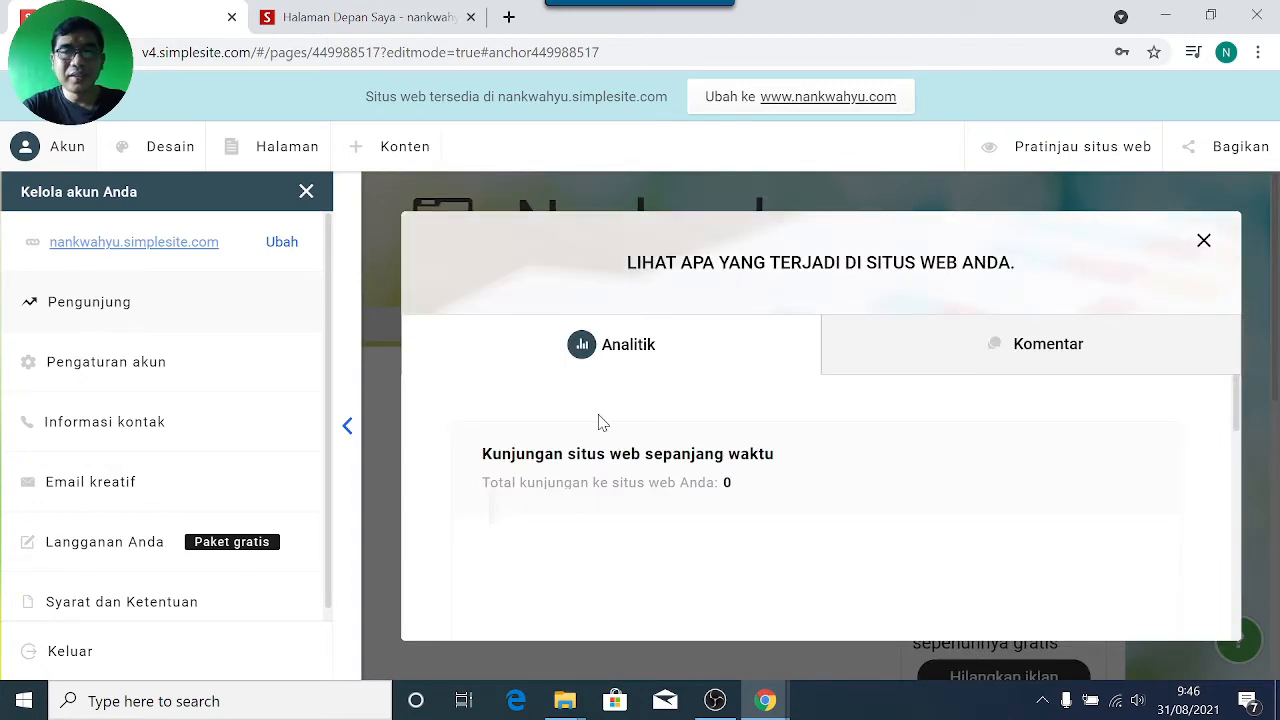
scroll(595, 434, "down", 1)
scroll(600, 440, "down", 2)
scroll(614, 486, "up", 3)
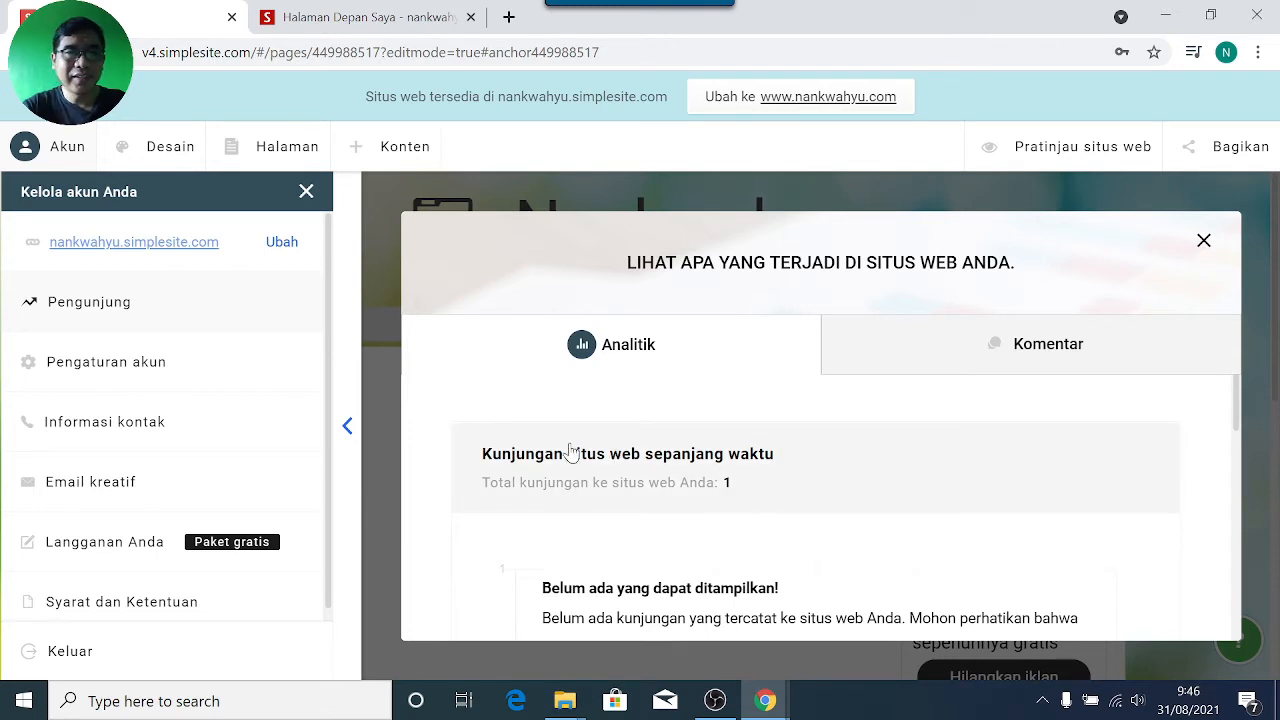
Step: Toggle visitor comments off and back on in the comment settings, and save them with visitor comments enabled
left_click(1000, 346)
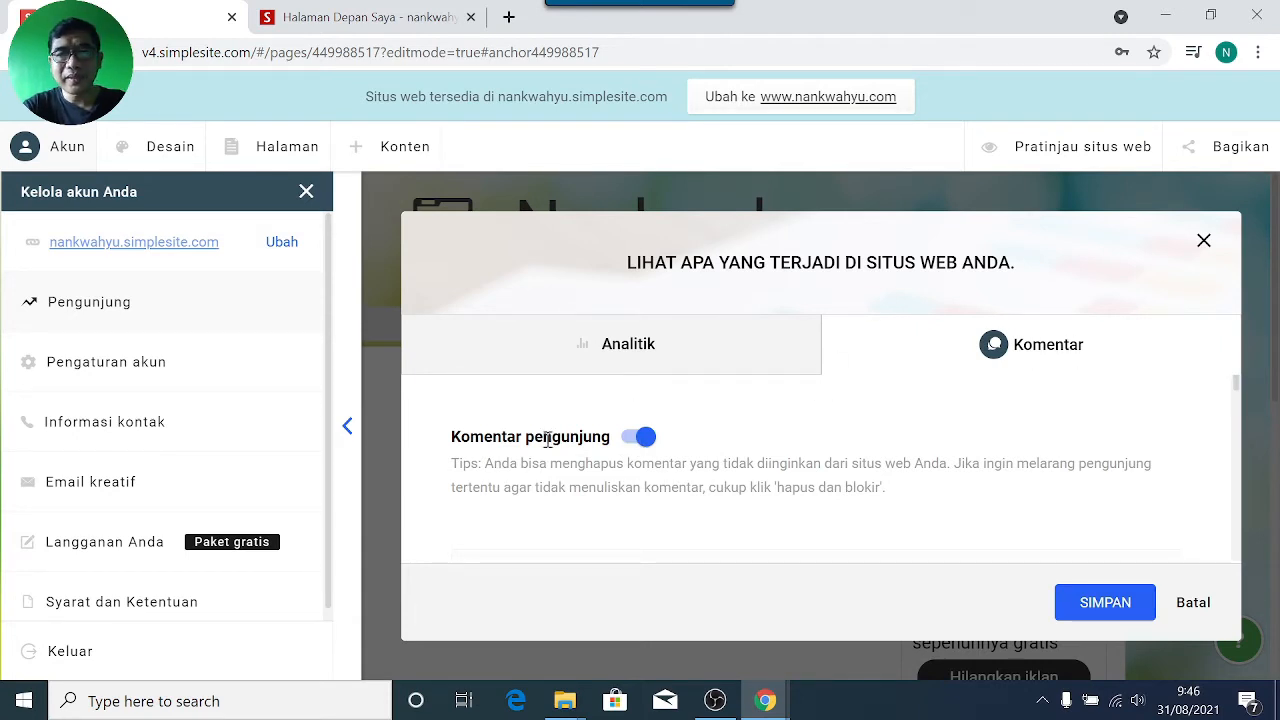
left_click(640, 438)
left_click(640, 438)
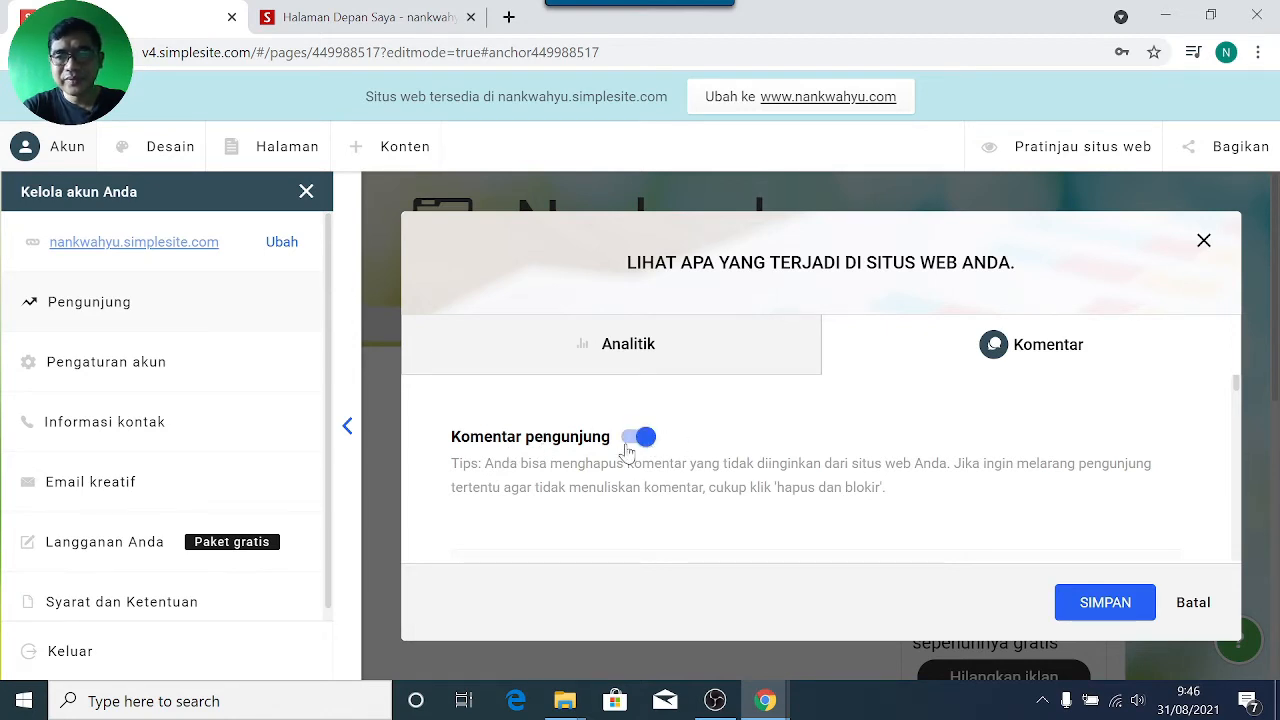
left_click(638, 440)
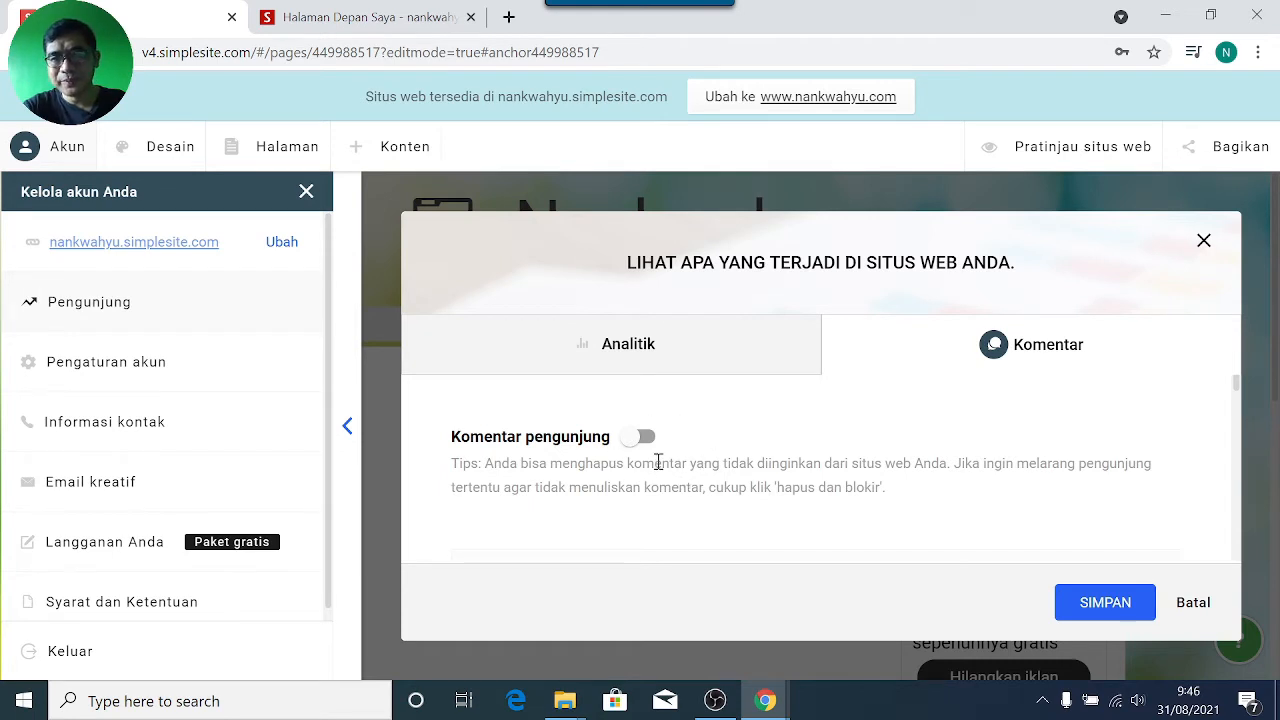
left_click(643, 438)
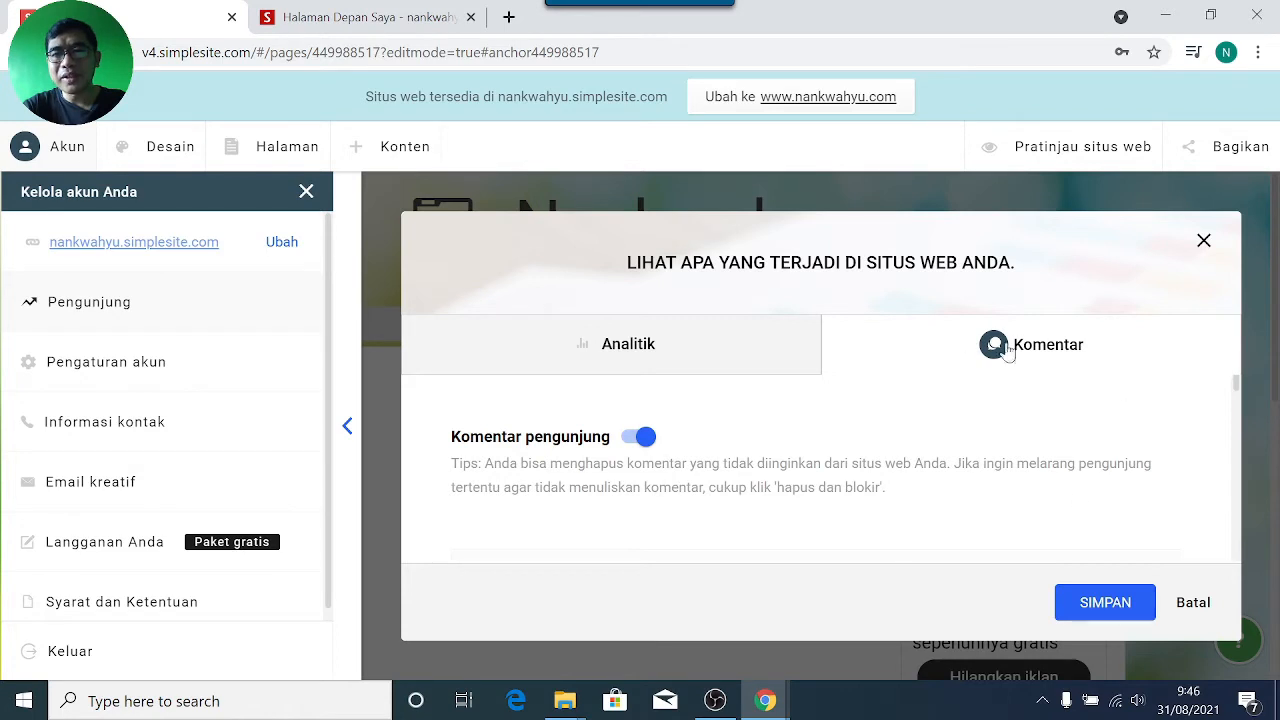
left_click(1105, 603)
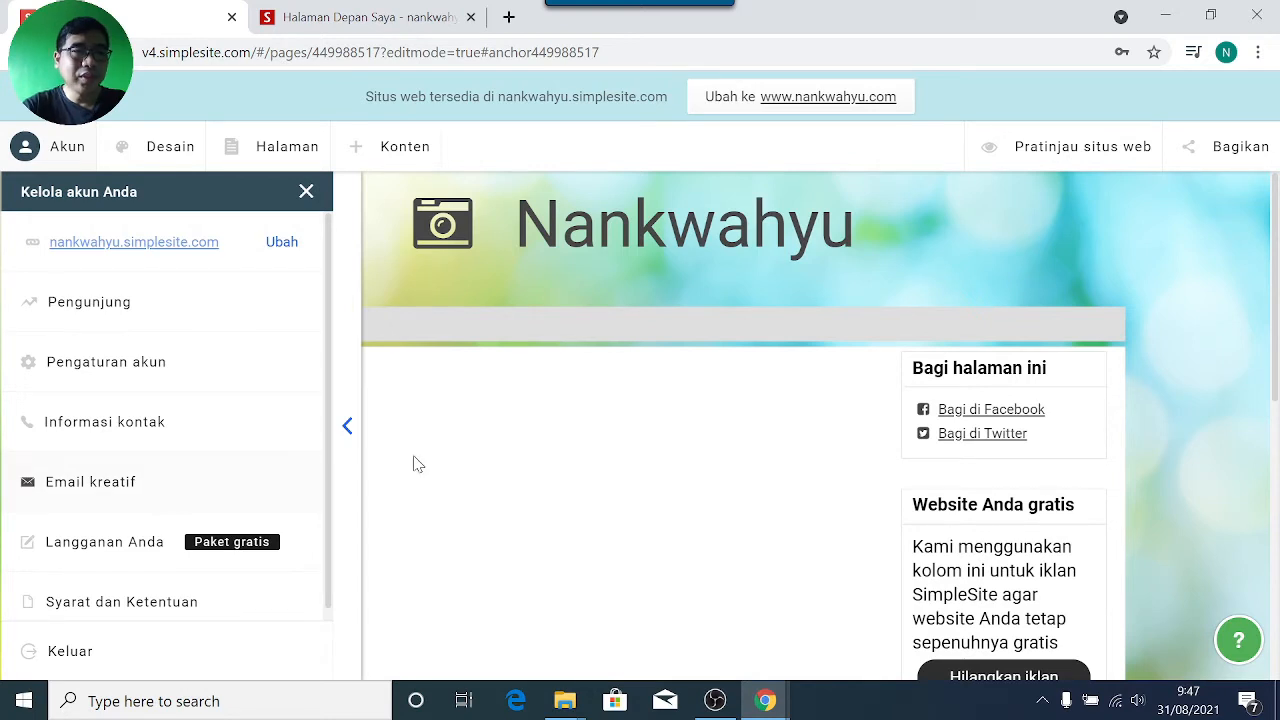
Step: Review the account settings again, from the website name and time zone through to the subscription section, and cancel without saving
left_click(104, 372)
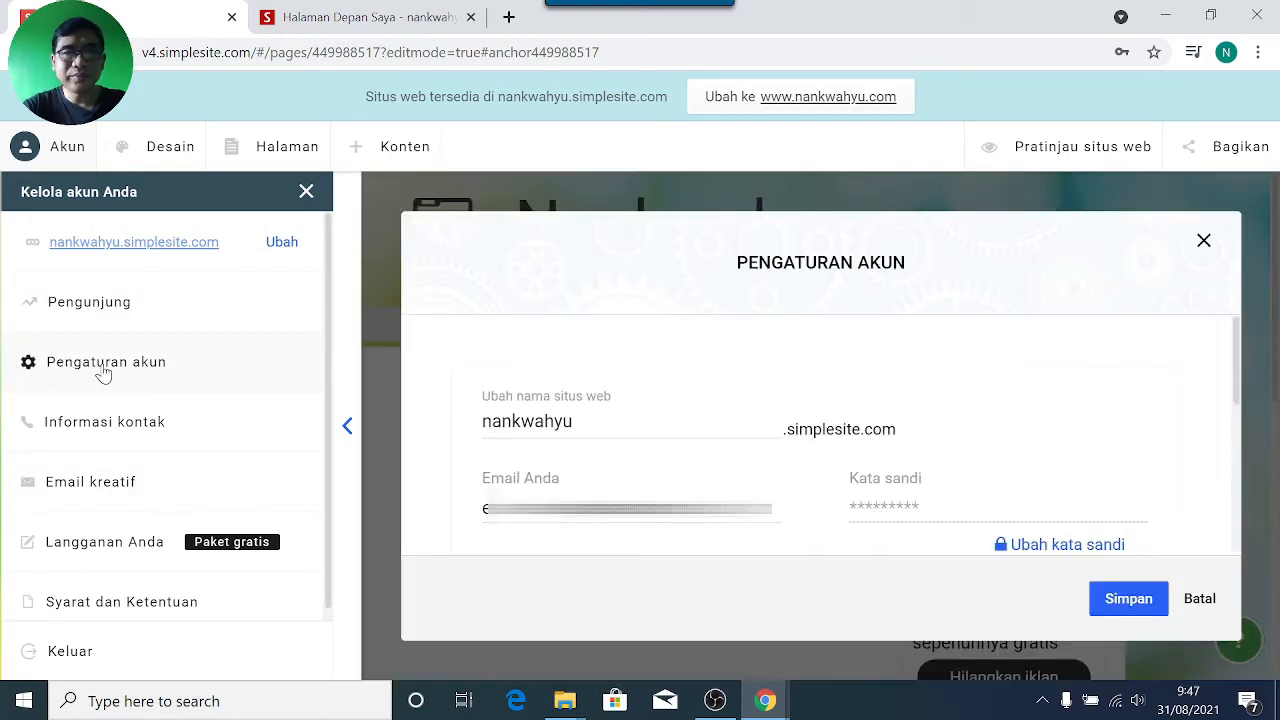
scroll(695, 440, "down", 5)
scroll(697, 455, "up", 3)
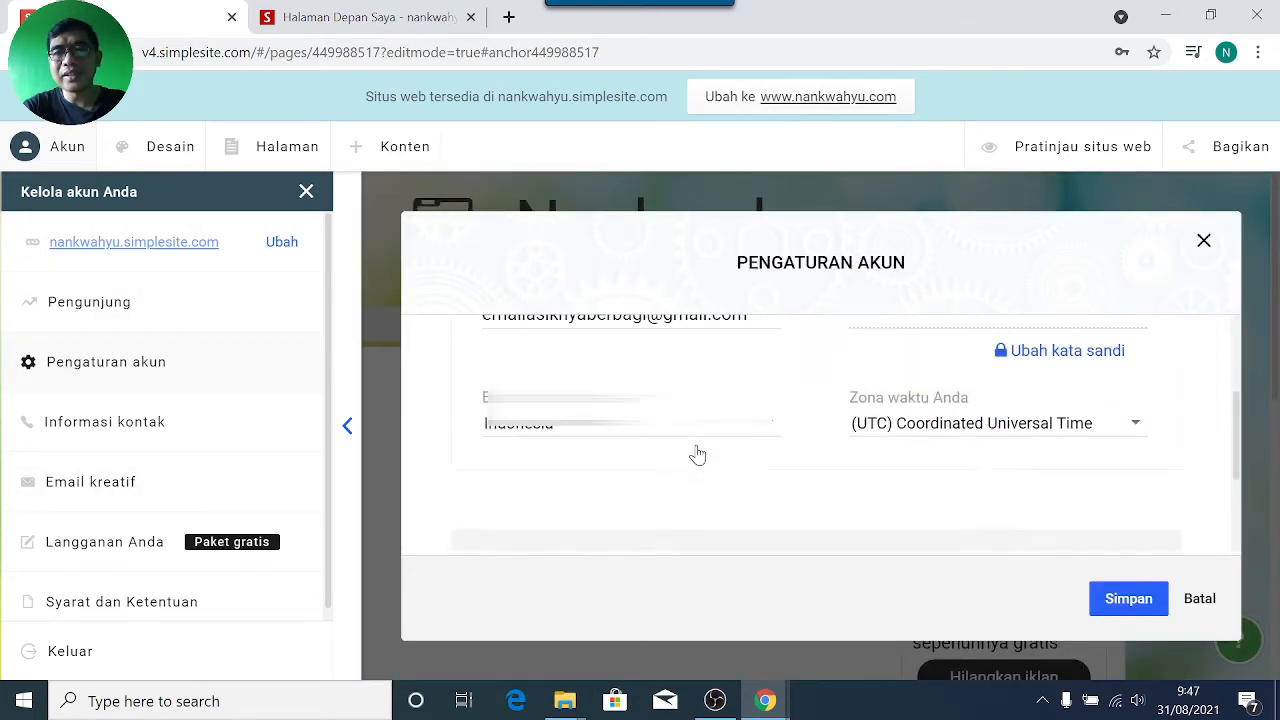
scroll(700, 455, "down", 1)
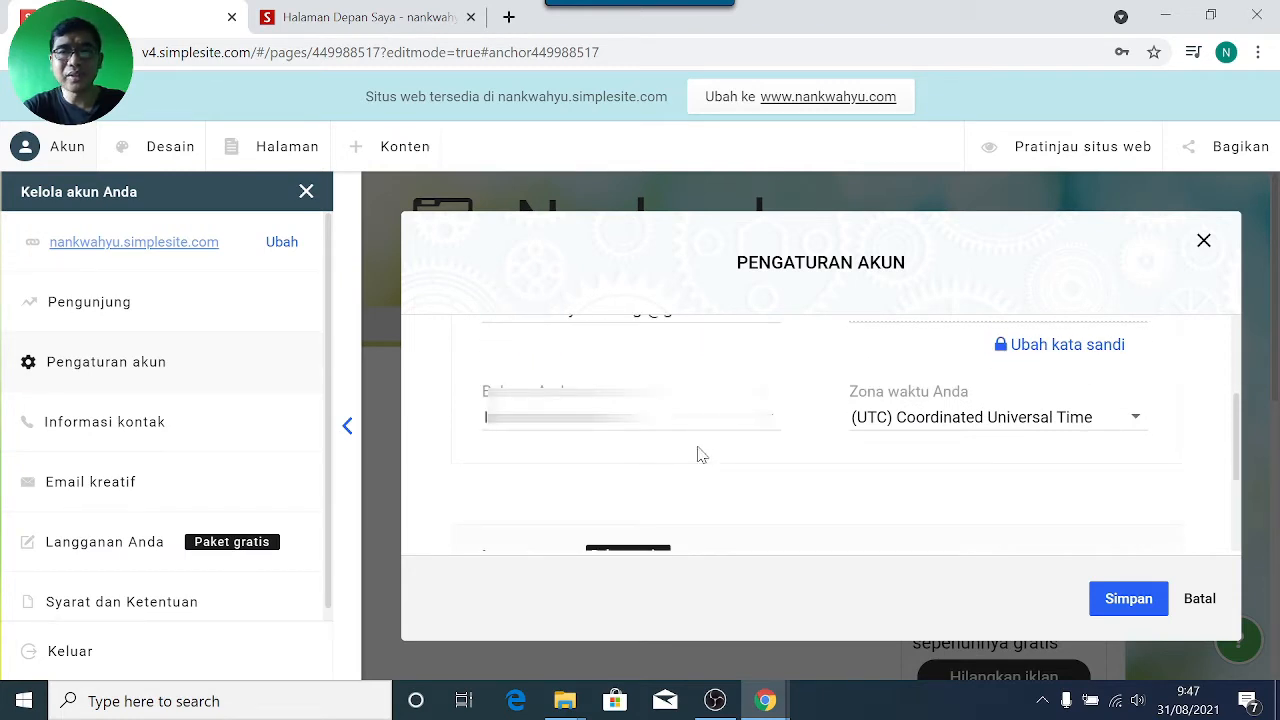
scroll(886, 429, "down", 3)
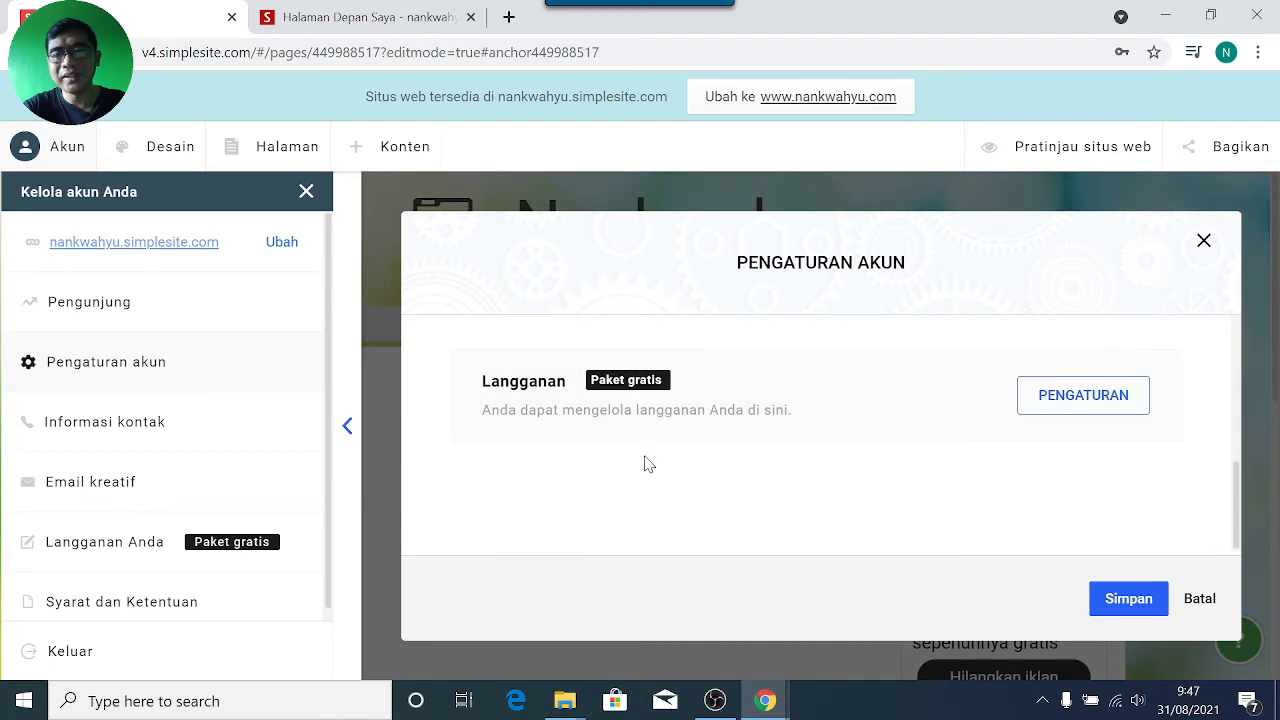
left_click(88, 413)
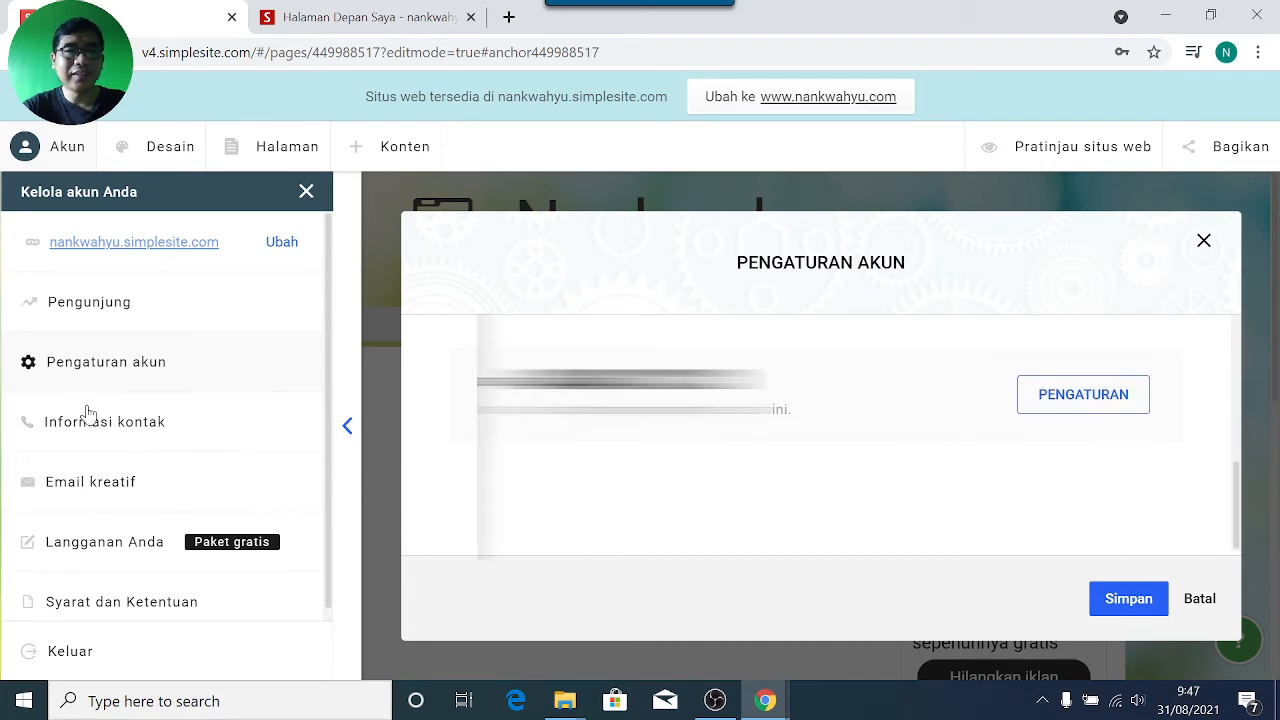
scroll(777, 451, "up", 3)
scroll(777, 452, "down", 2)
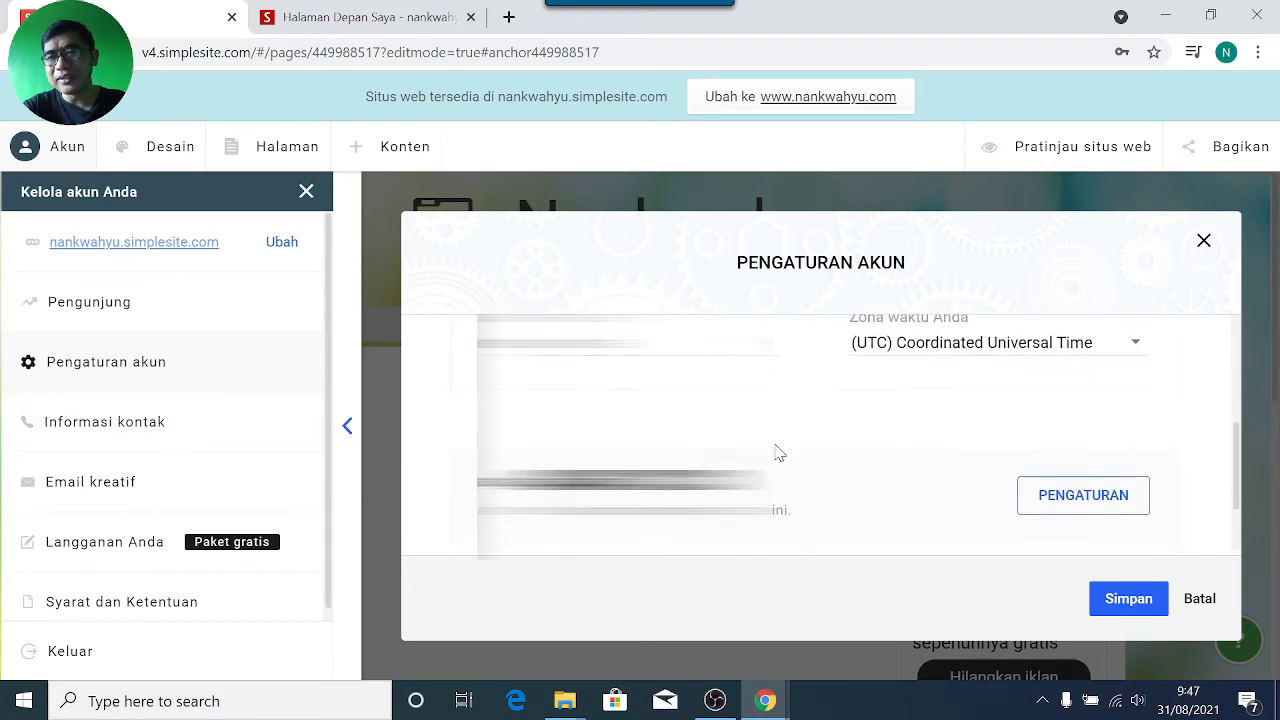
scroll(779, 455, "down", 1)
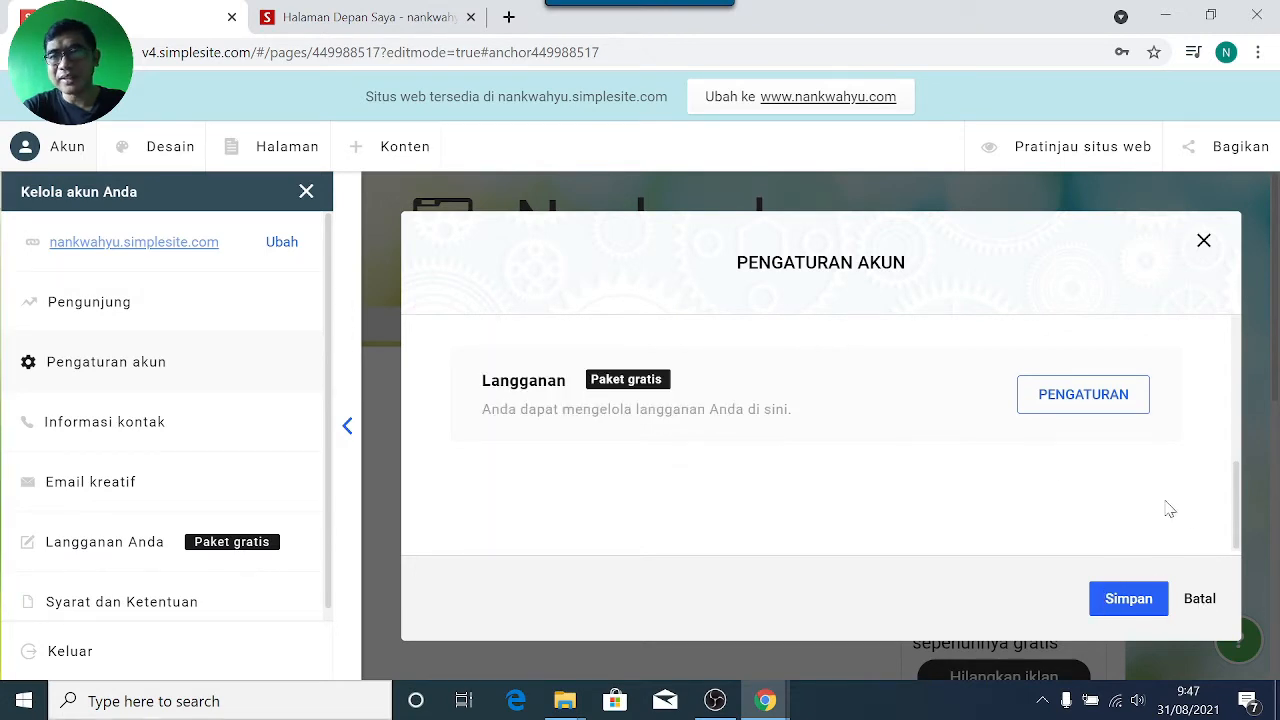
left_click(1199, 599)
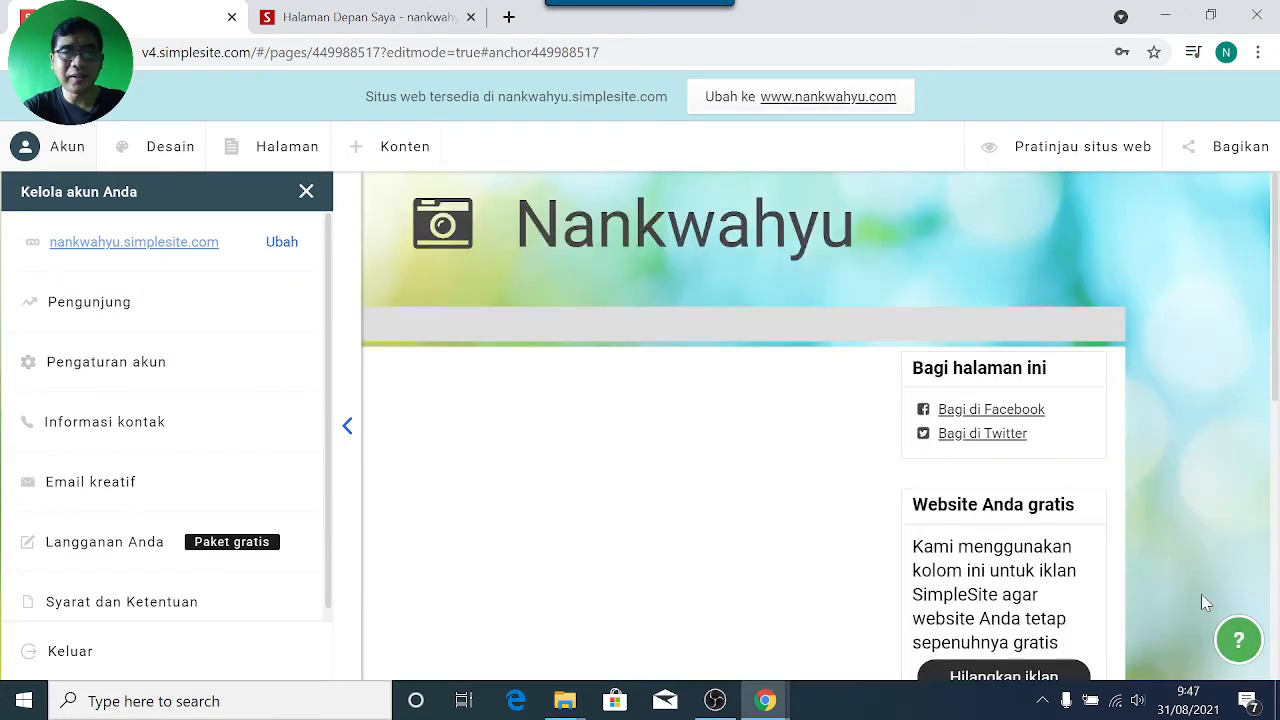
Step: Look through the contact information form's name, phone, address, city, postcode, country and province fields, and cancel without entering anything
left_click(86, 425)
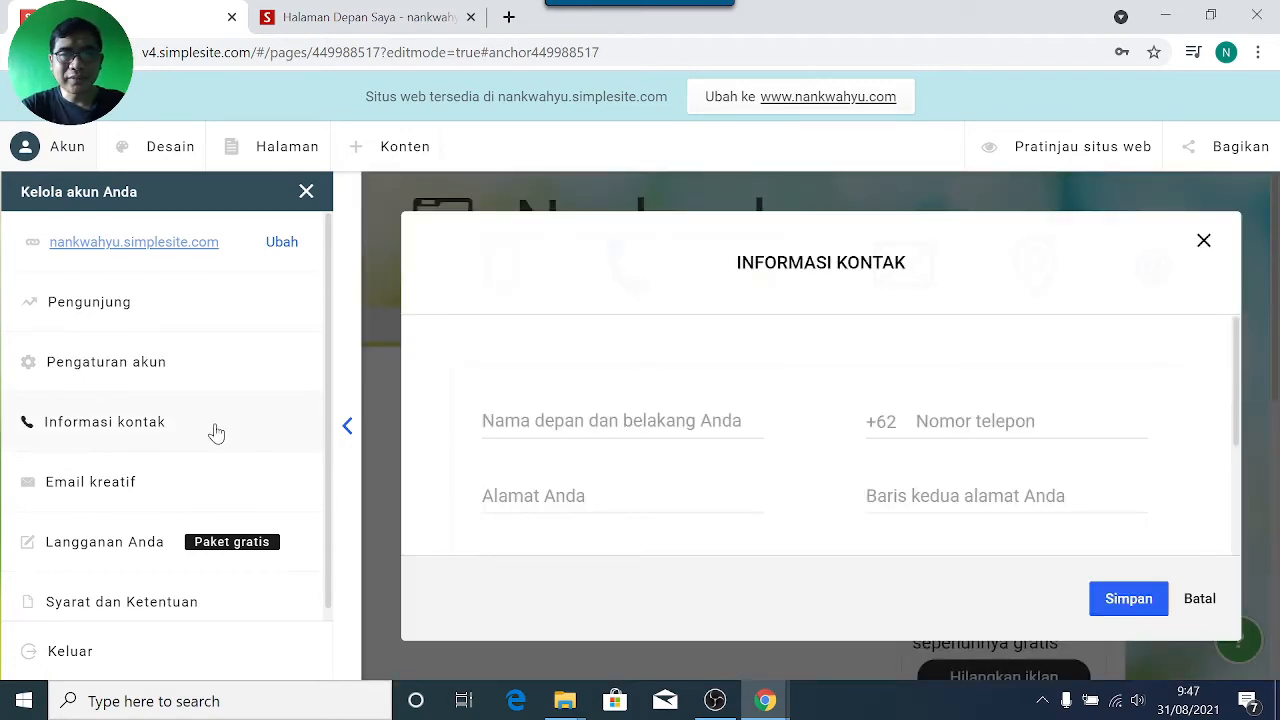
left_click(545, 422)
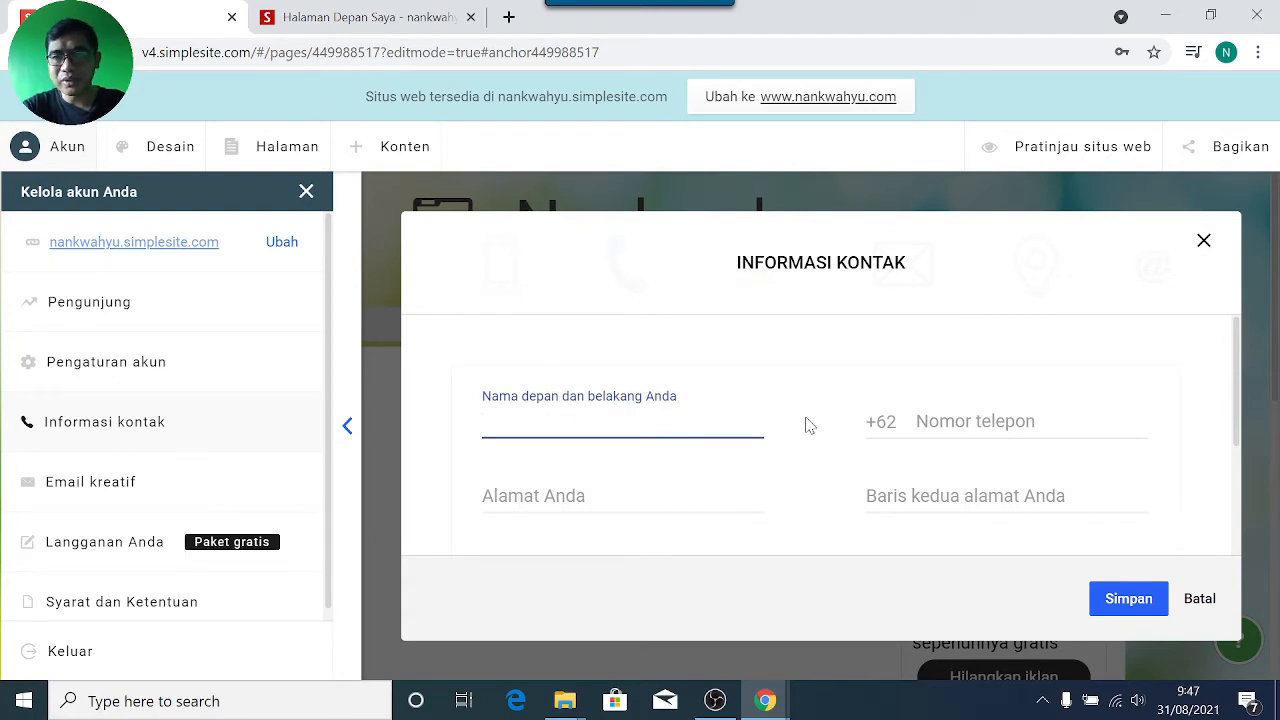
left_click(935, 428)
left_click(591, 500)
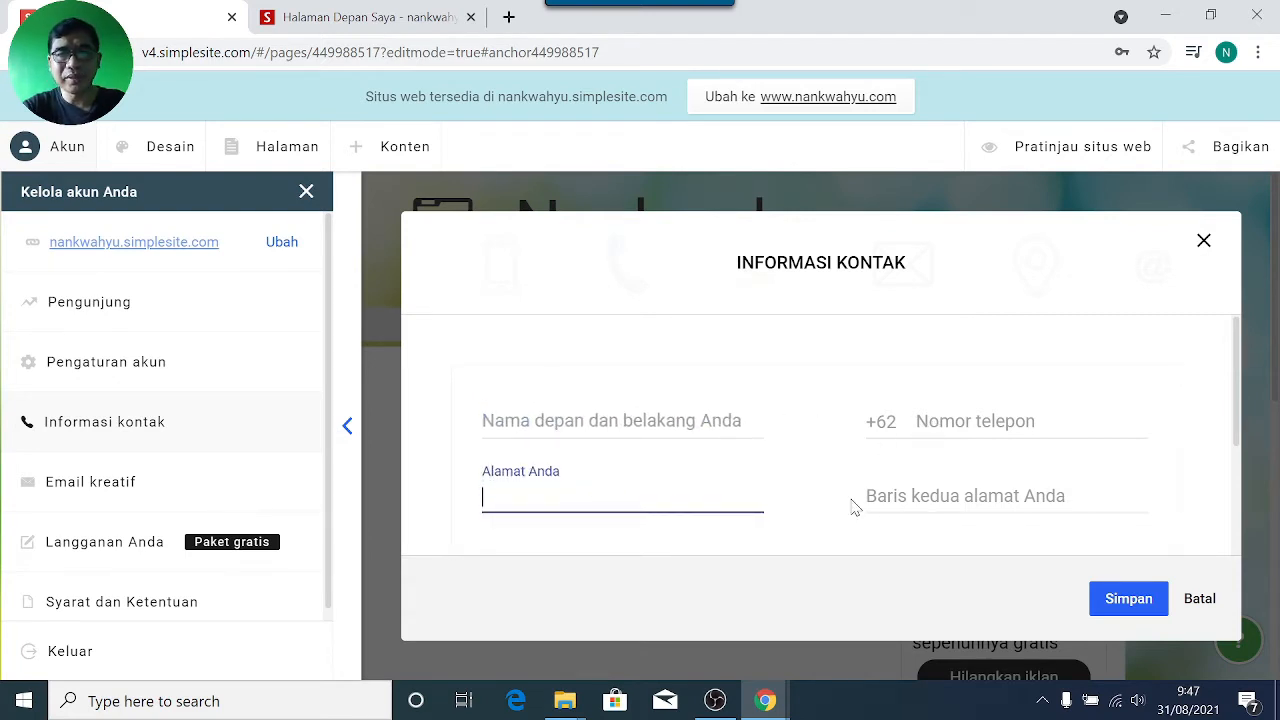
left_click(894, 500)
scroll(733, 467, "down", 1)
scroll(733, 467, "down", 1)
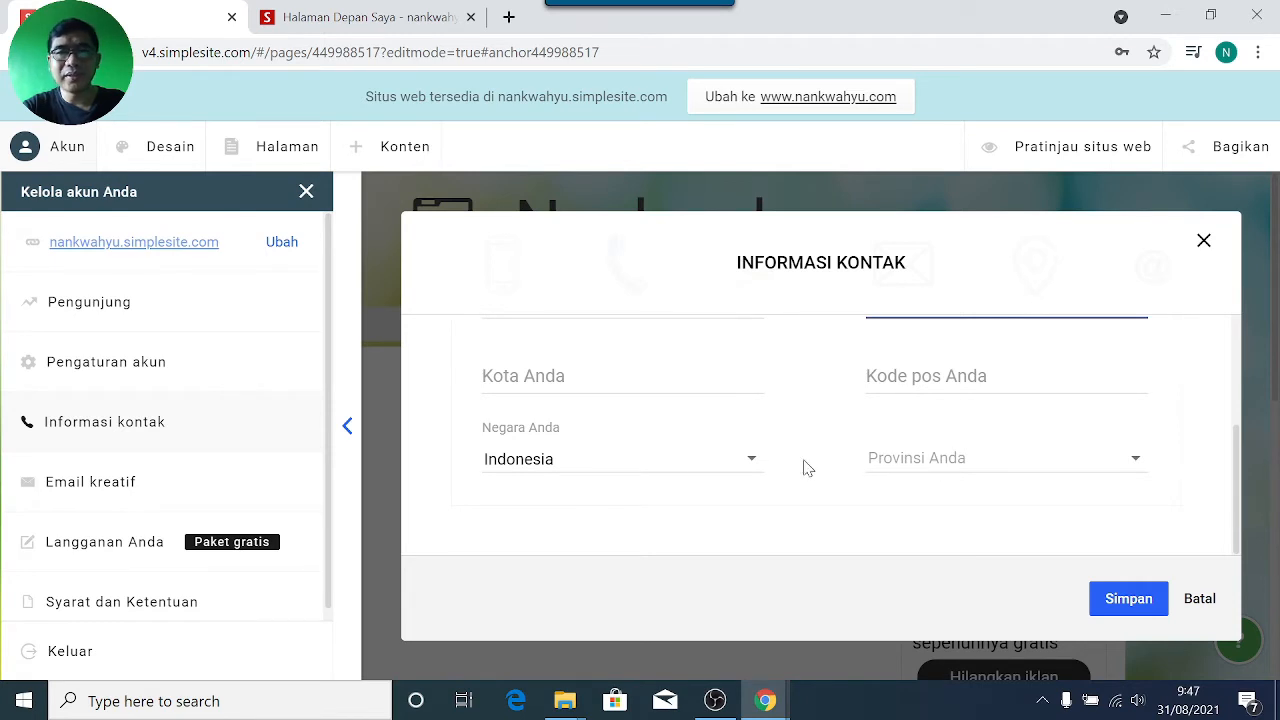
scroll(690, 464, "up", 2)
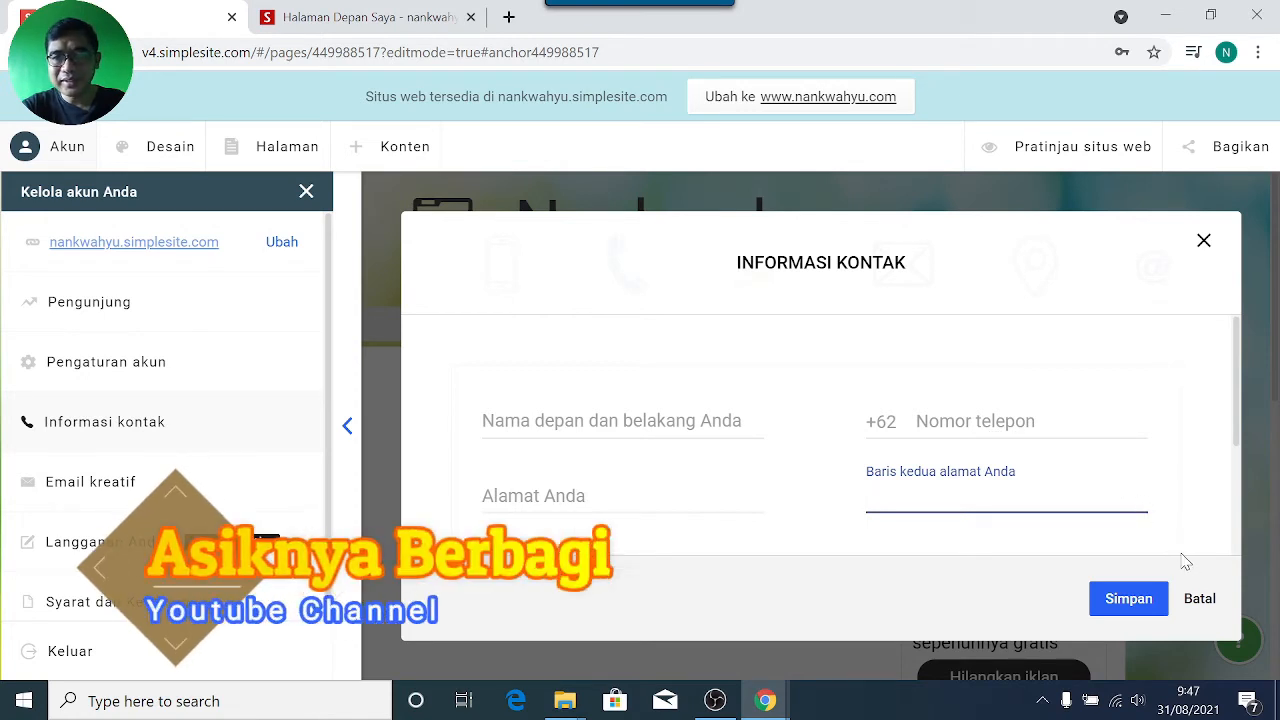
left_click(1200, 600)
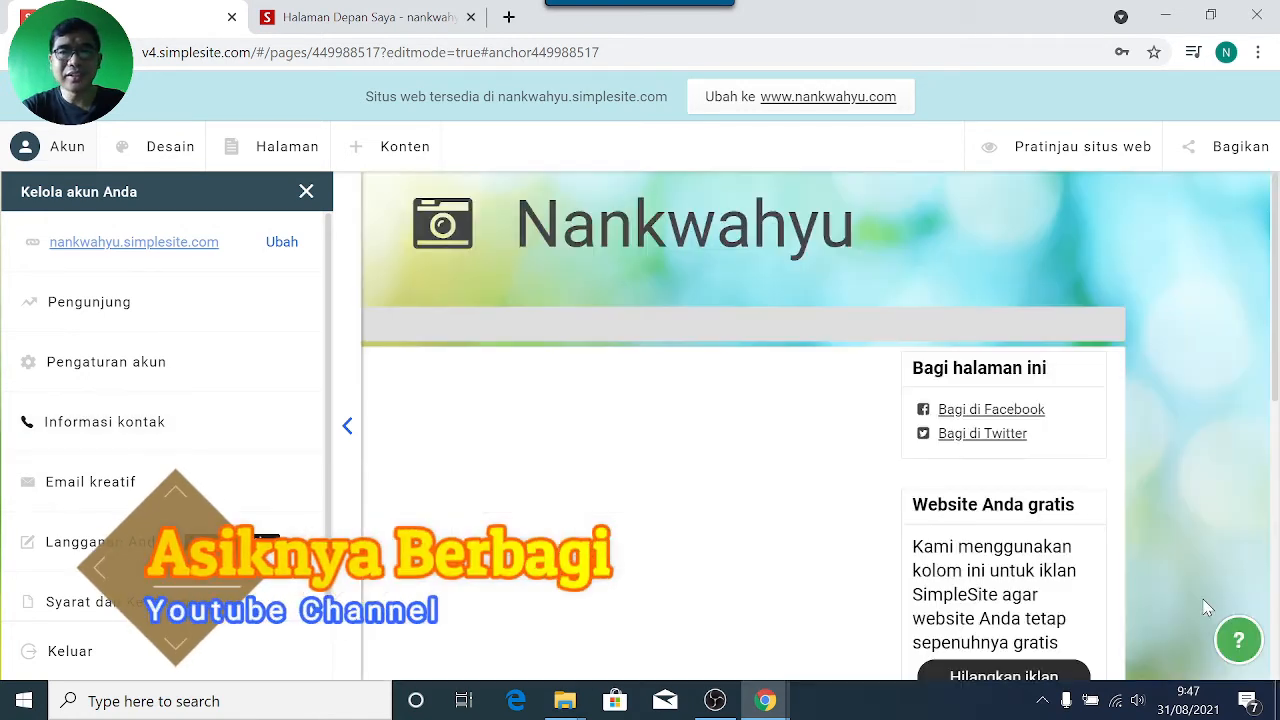
Step: View the creative email option, then skim the SimpleSite terms and conditions, closing each one after viewing
left_click(122, 494)
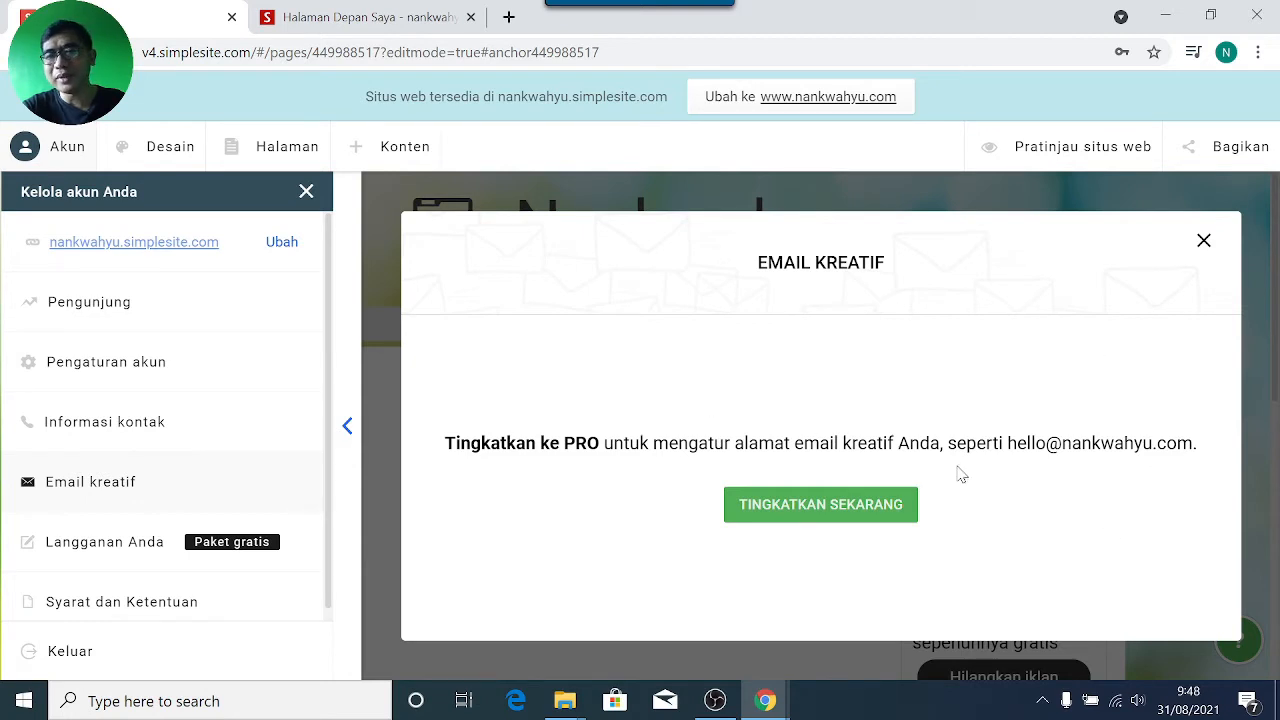
left_click(1203, 243)
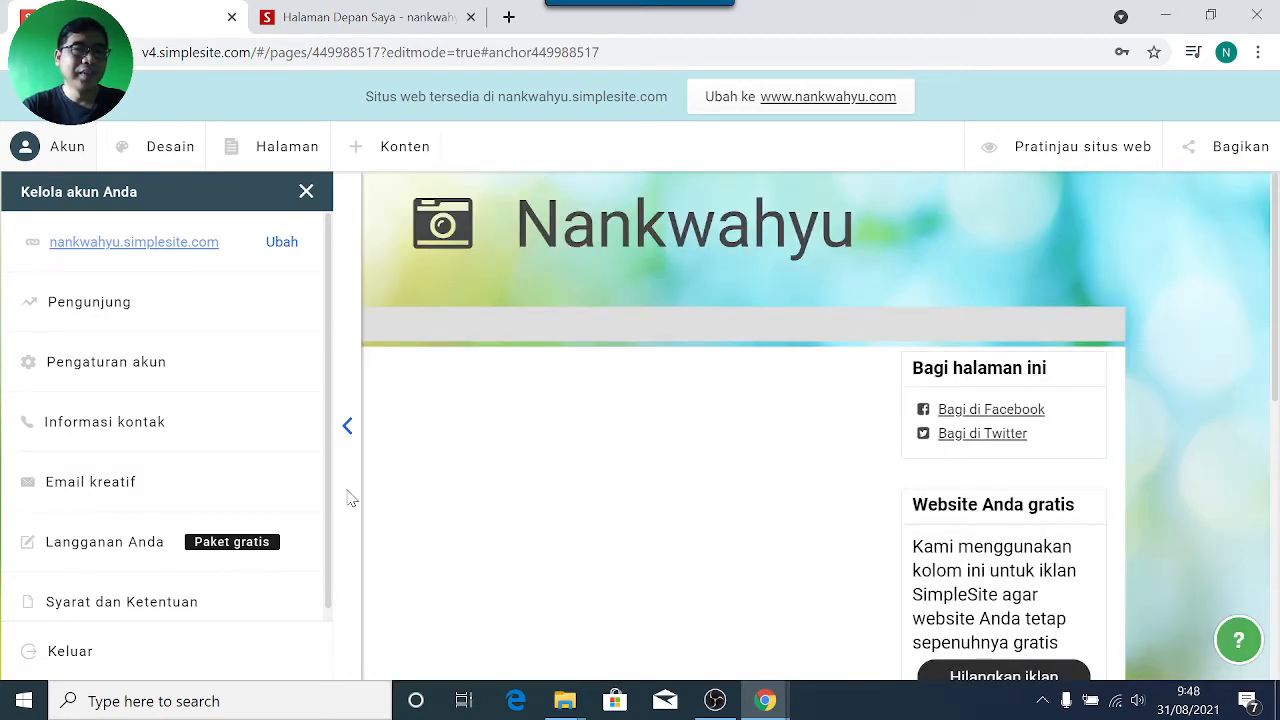
scroll(300, 491, "down", 1)
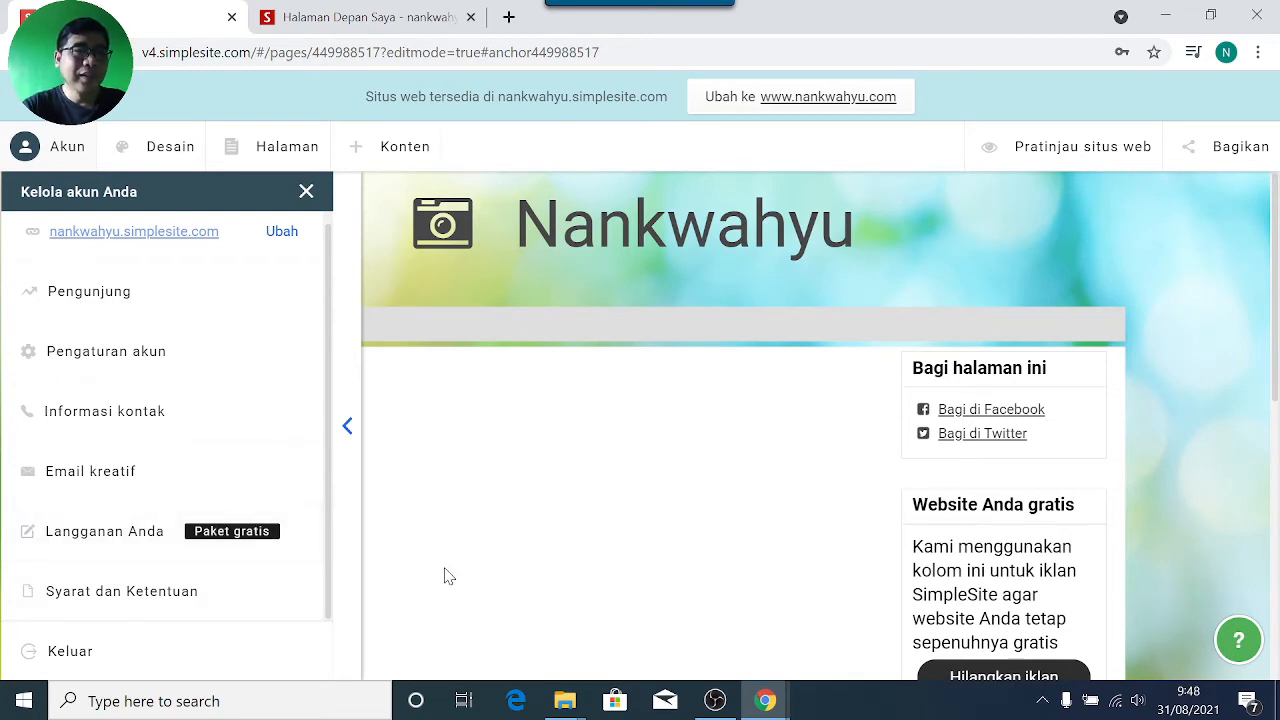
left_click(96, 597)
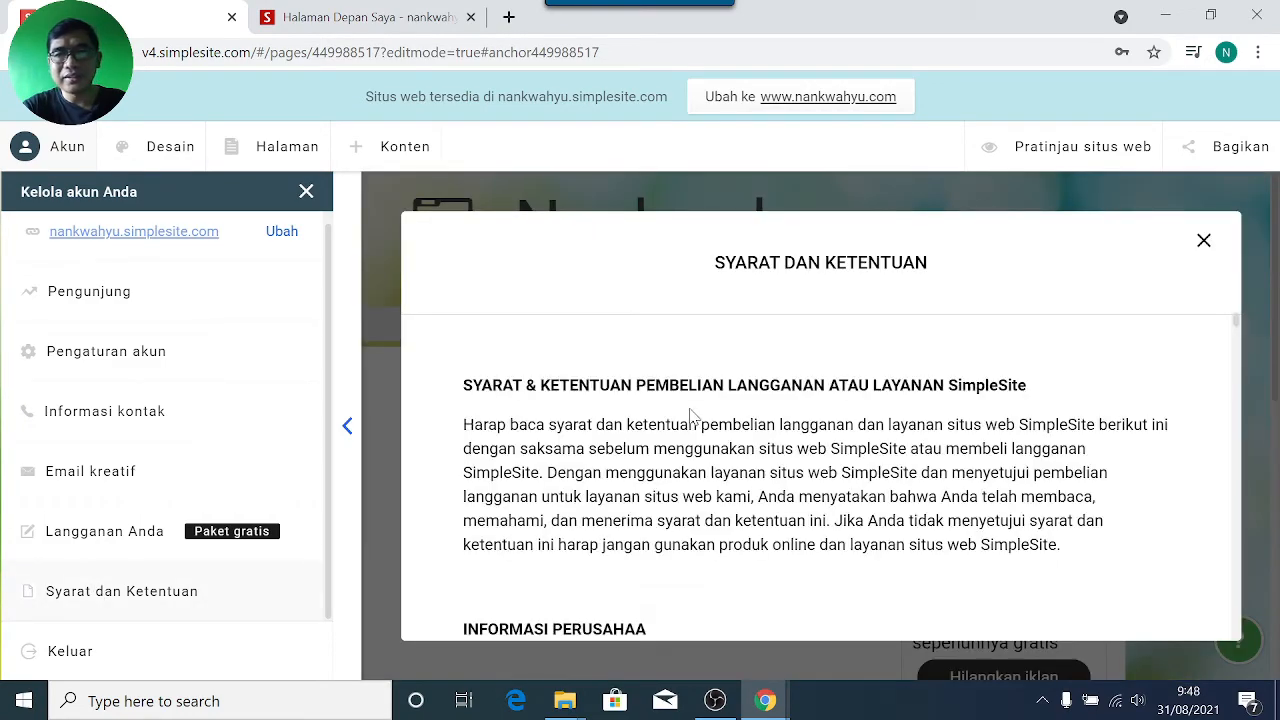
scroll(692, 430, "down", 10)
scroll(697, 445, "down", 15)
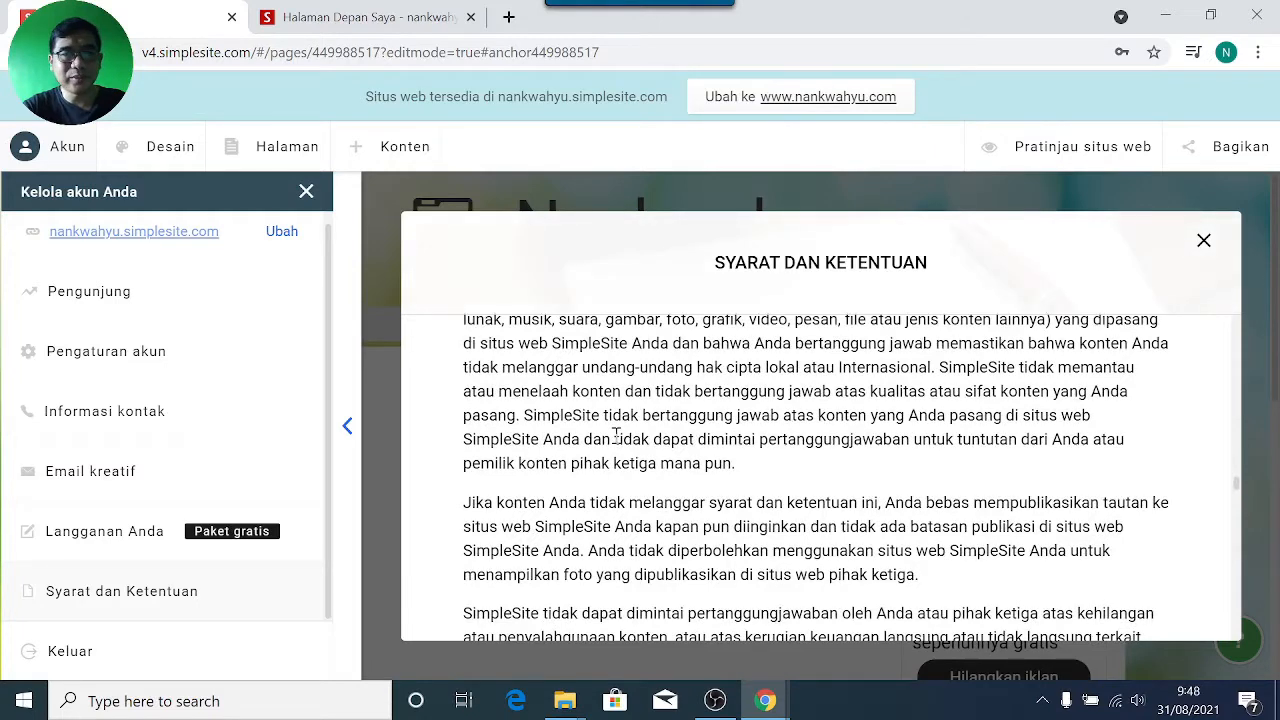
scroll(620, 436, "down", 5)
left_click(1204, 241)
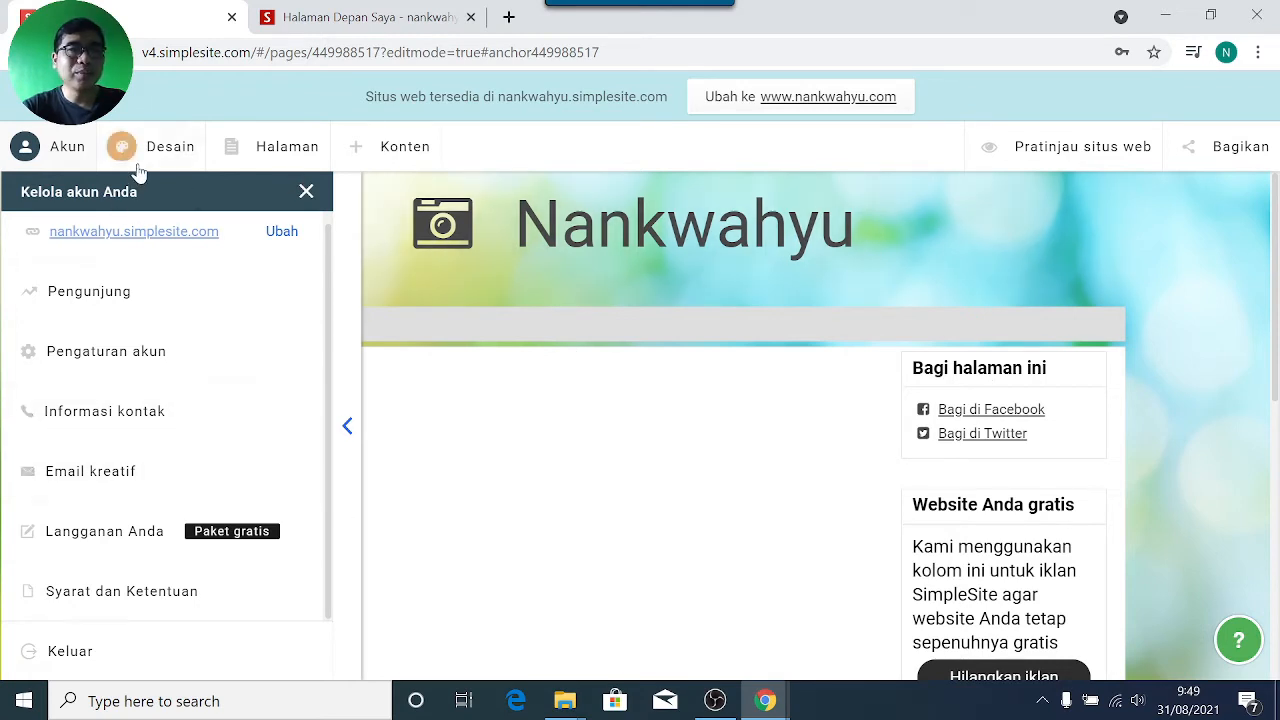
Step: Display the logo design options and browse the computer's folders for a logo to upload, cancelling without choosing a file
left_click(167, 148)
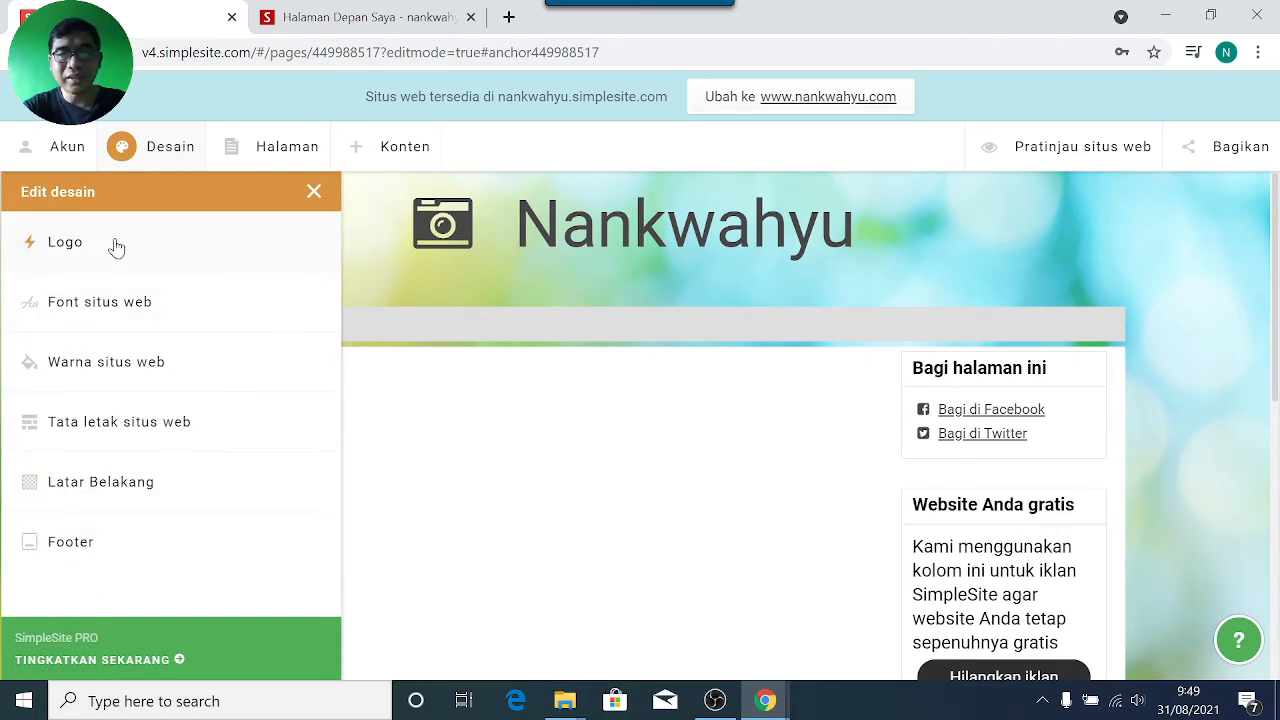
left_click(66, 243)
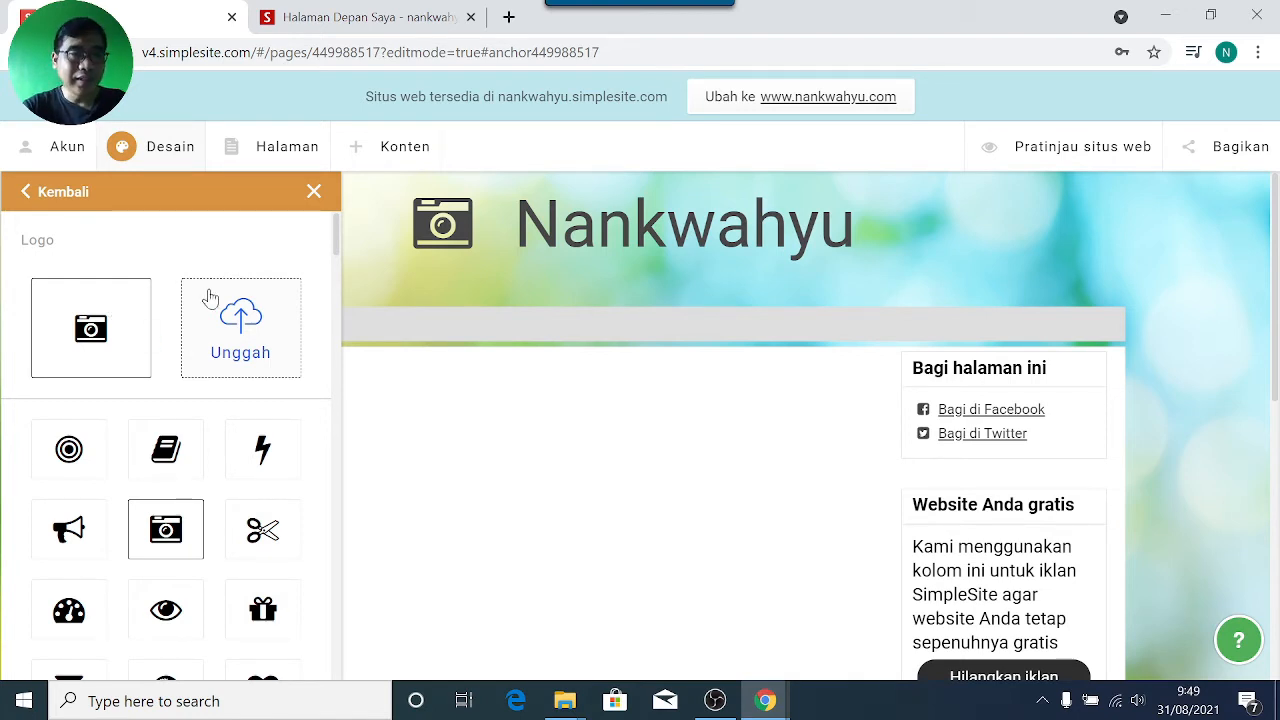
left_click(250, 340)
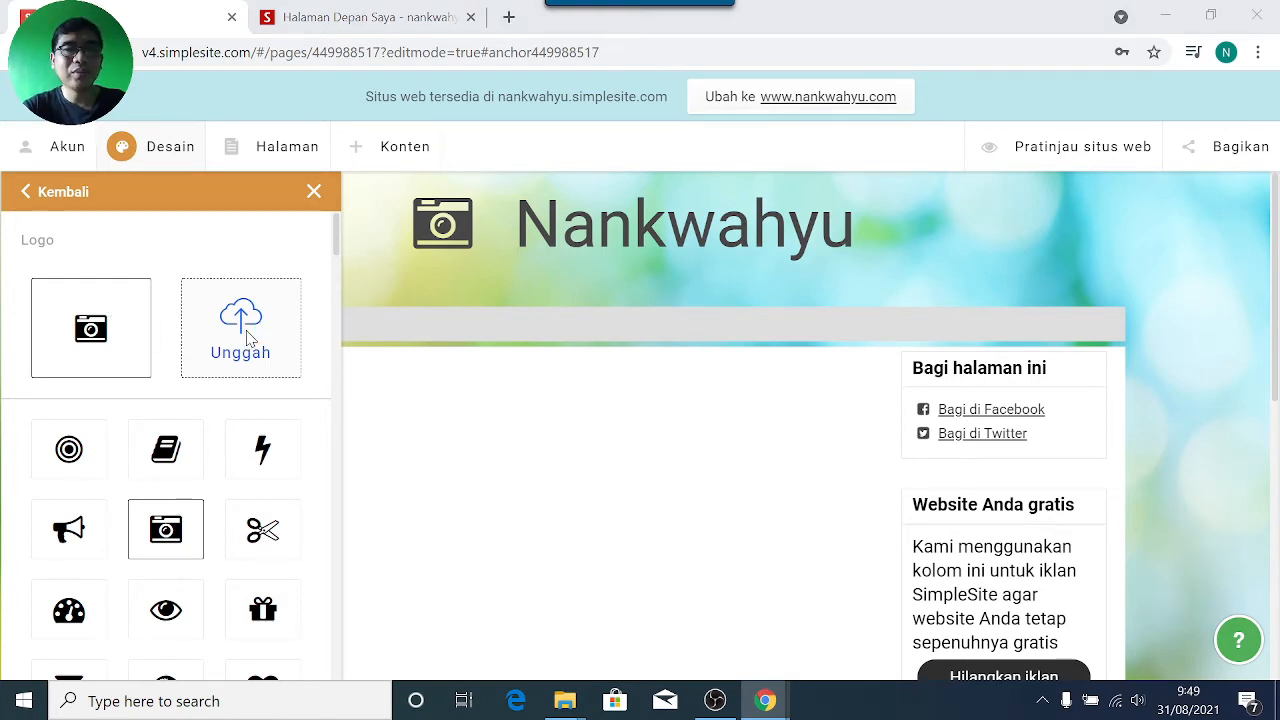
left_click_drag(257, 24, 597, 83)
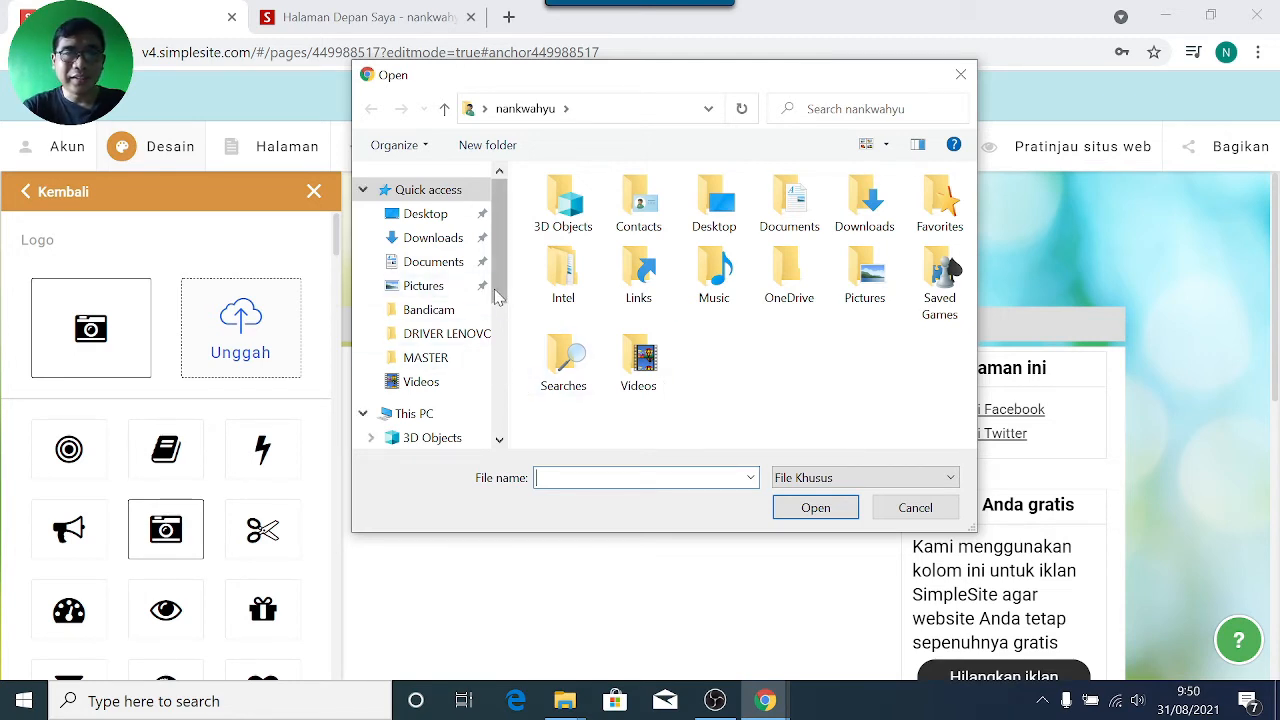
left_click_drag(497, 295, 494, 365)
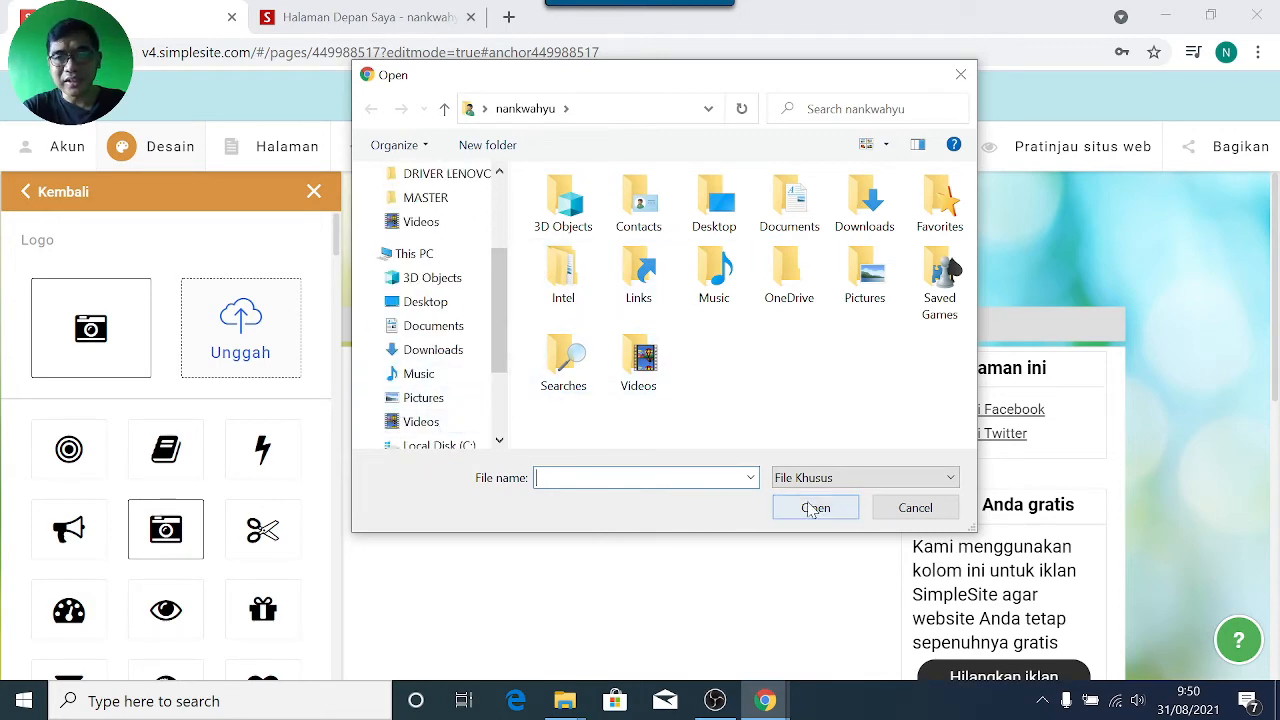
left_click(907, 512)
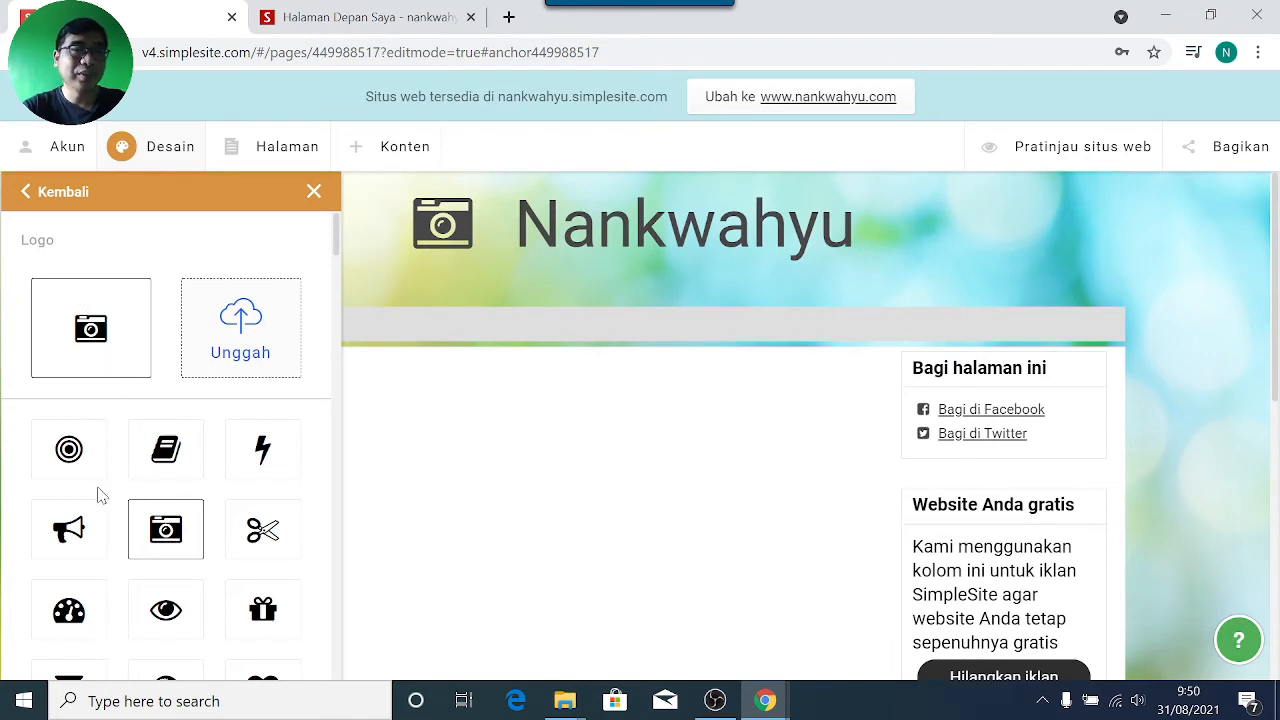
Step: Browse the built-in logo icons and choose the eye icon as the website's logo
scroll(97, 492, "down", 2)
scroll(97, 495, "down", 15)
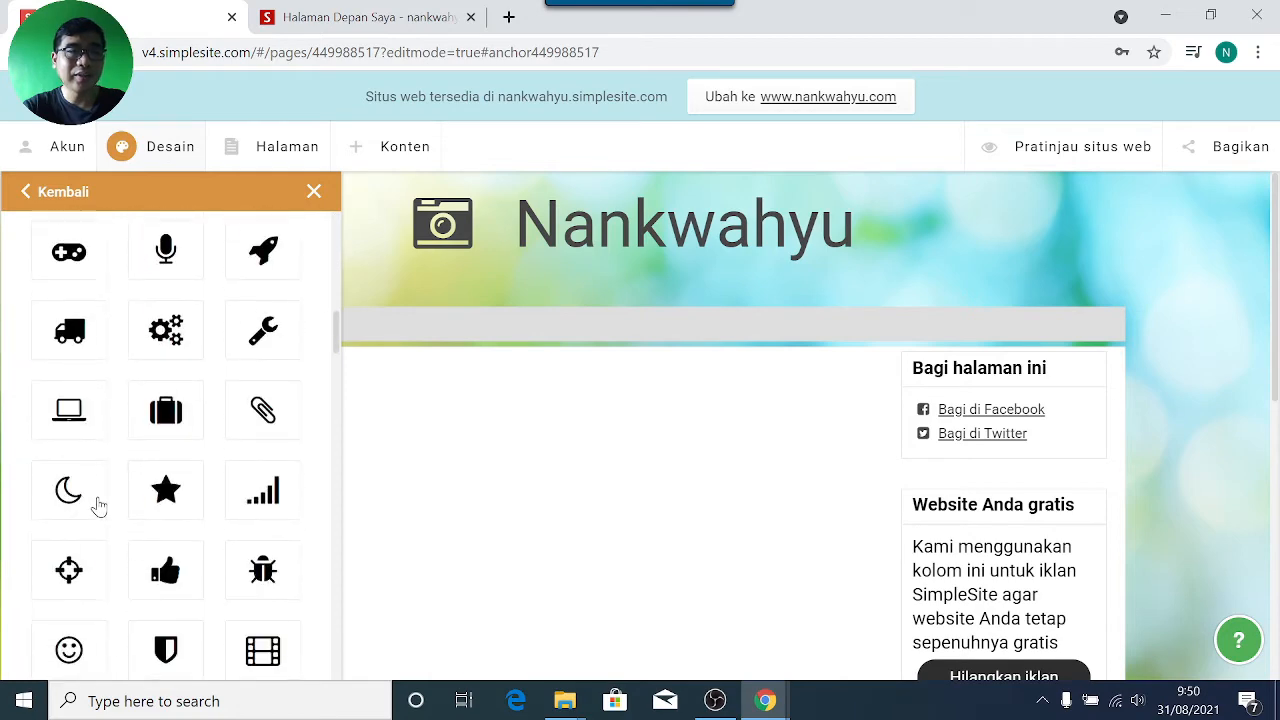
scroll(98, 512, "down", 11)
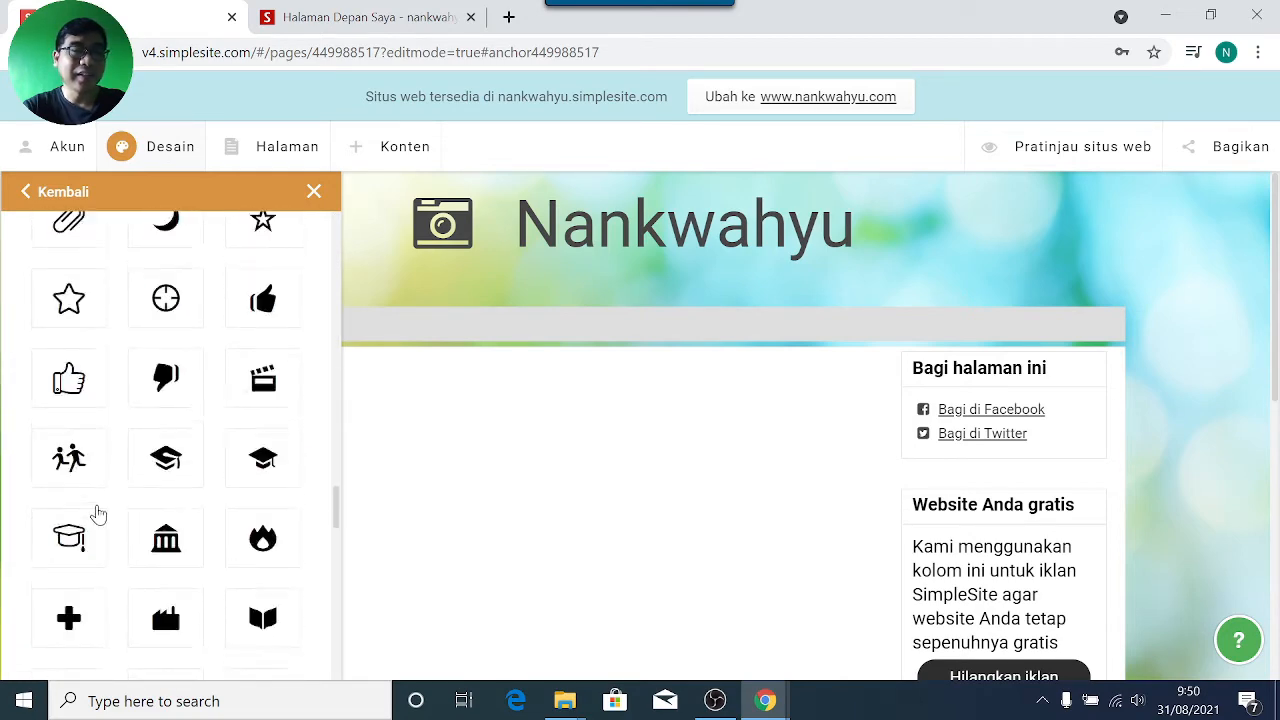
scroll(98, 514, "up", 7)
scroll(98, 514, "up", 10)
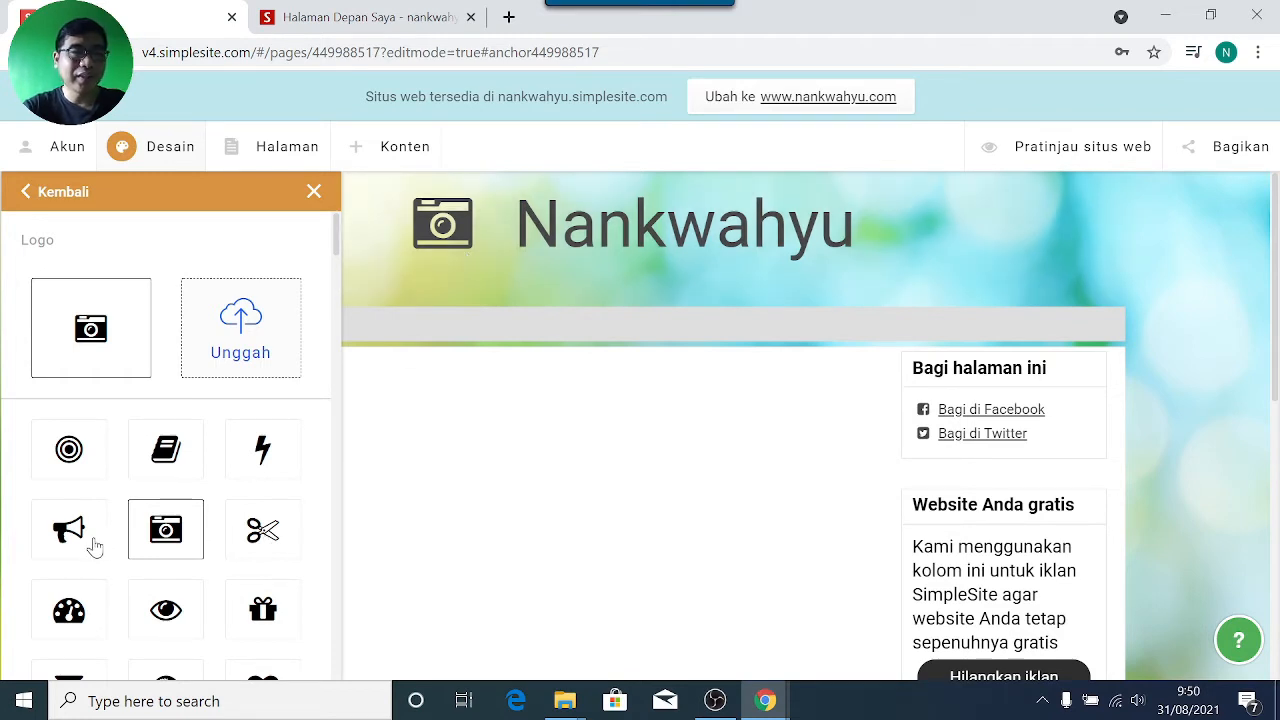
left_click(166, 612)
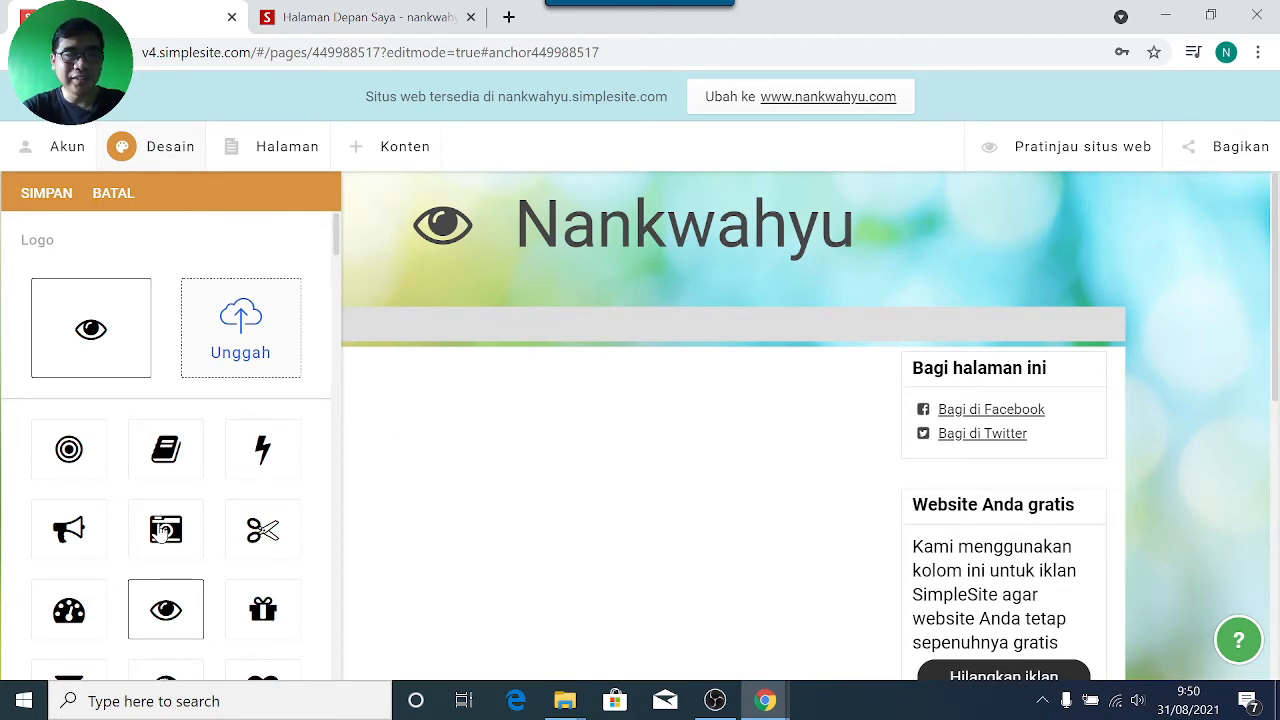
Step: Change the website's logo to the camera icon and return to the design options
left_click(163, 532)
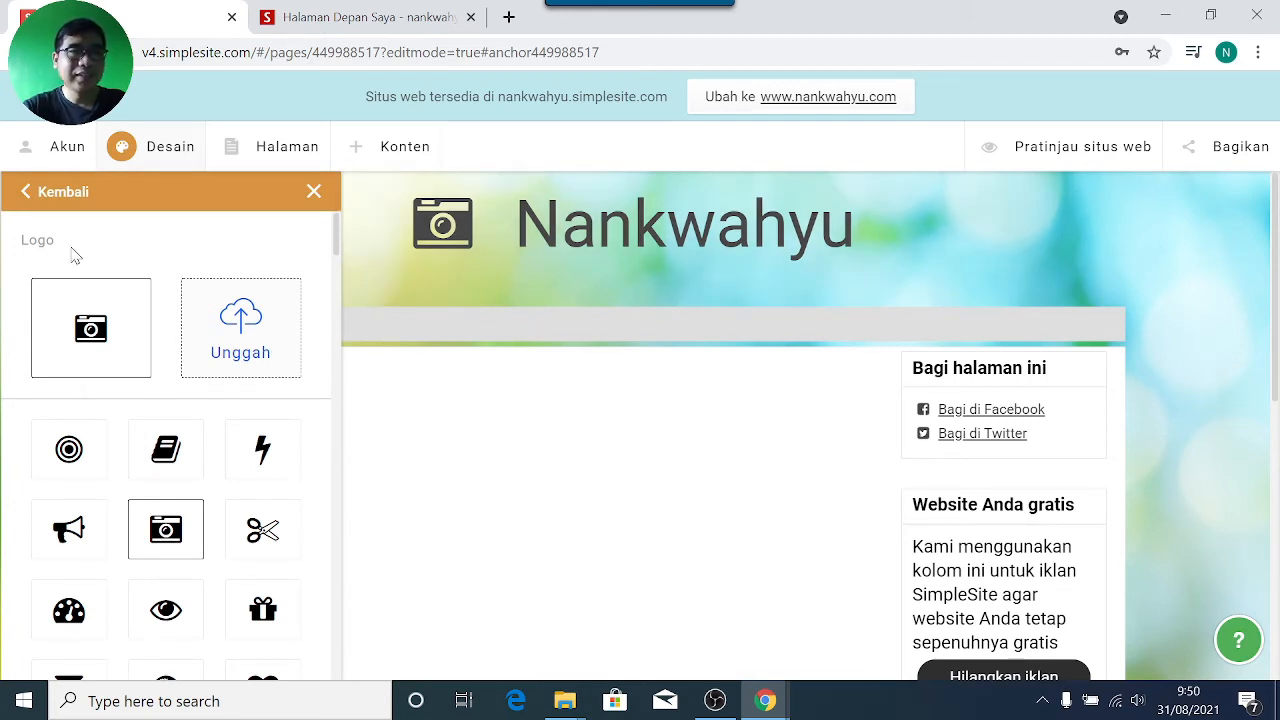
left_click(59, 193)
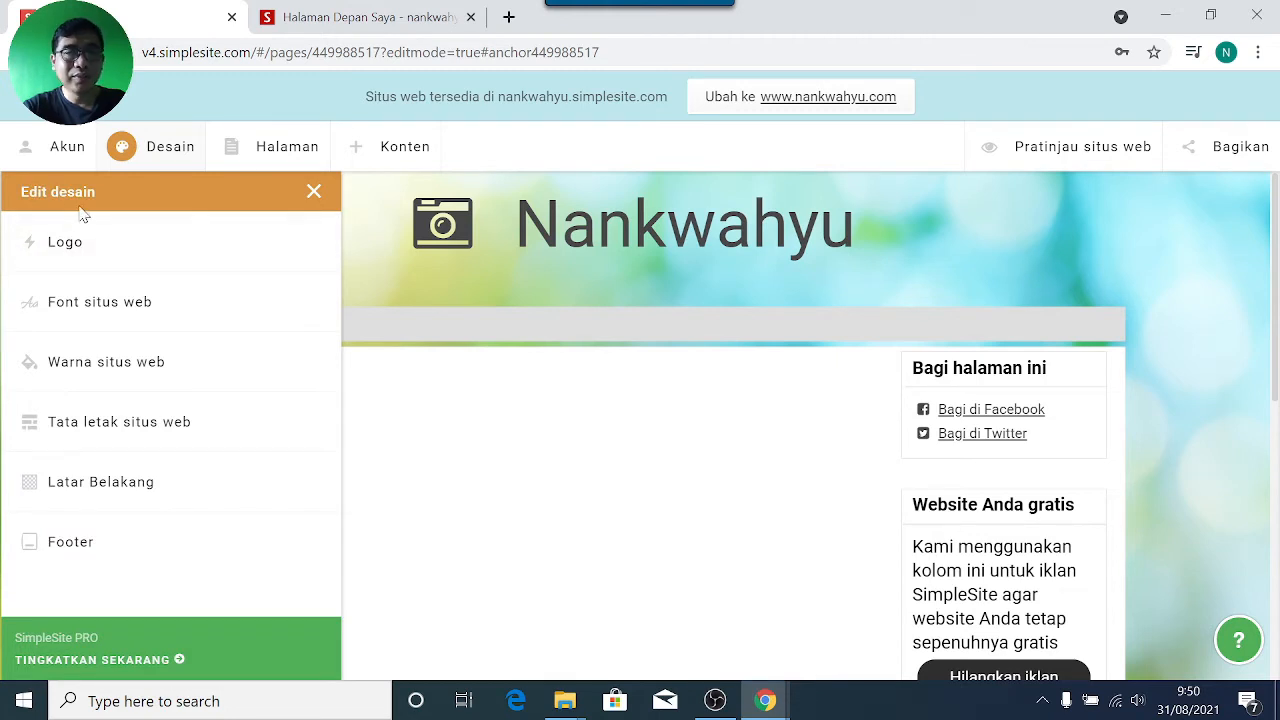
Step: Look through the free and Pro website font pairings, and return to the design options without choosing another font
left_click(80, 306)
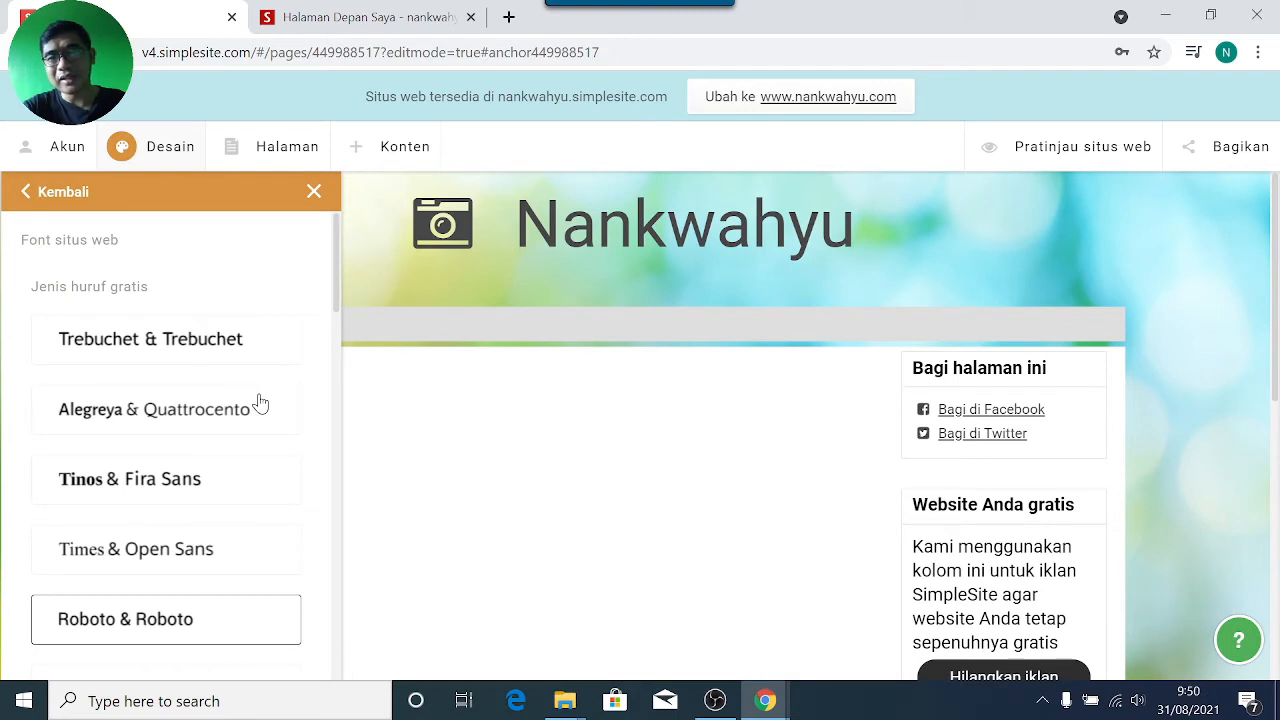
scroll(265, 400, "down", 2)
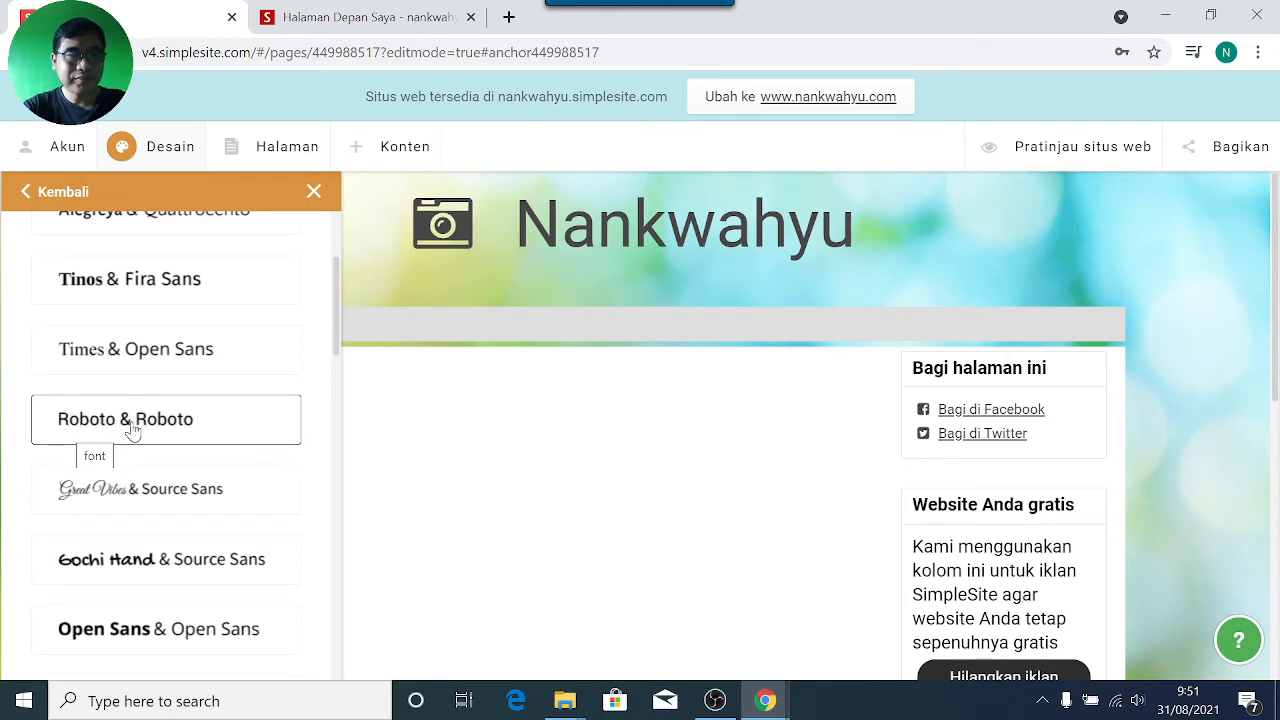
scroll(143, 386, "up", 1)
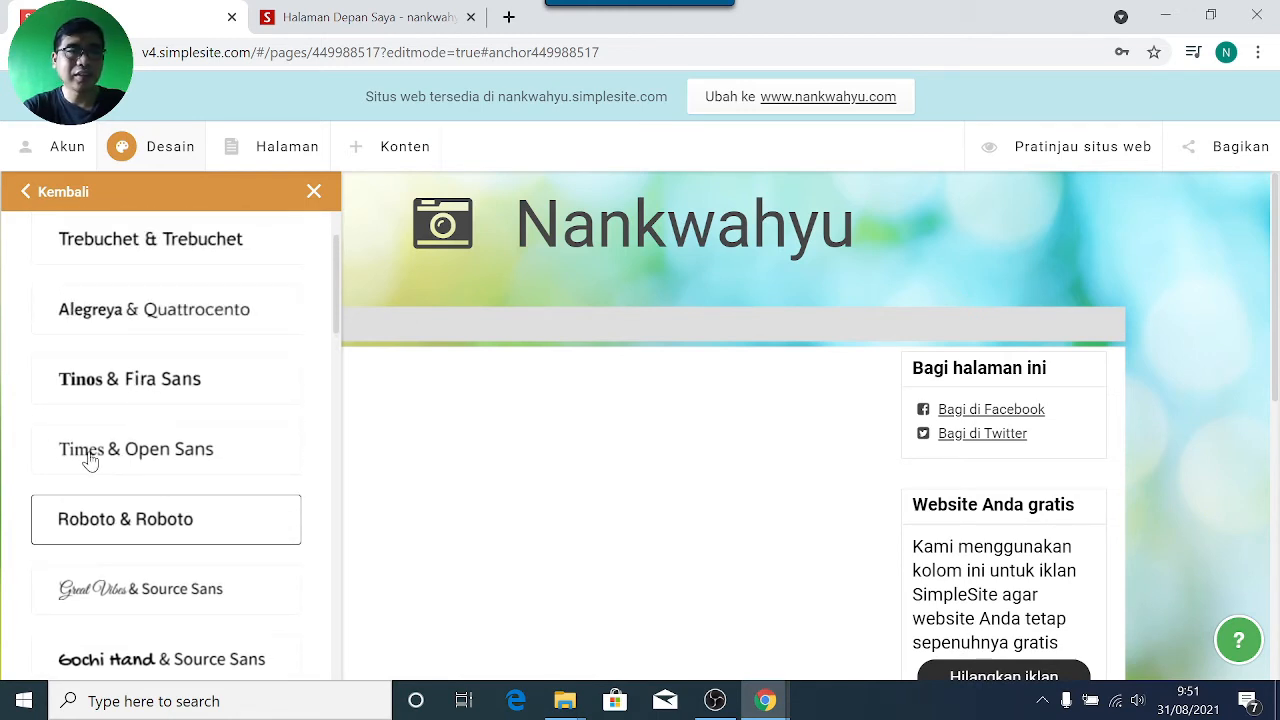
scroll(126, 458, "up", 1)
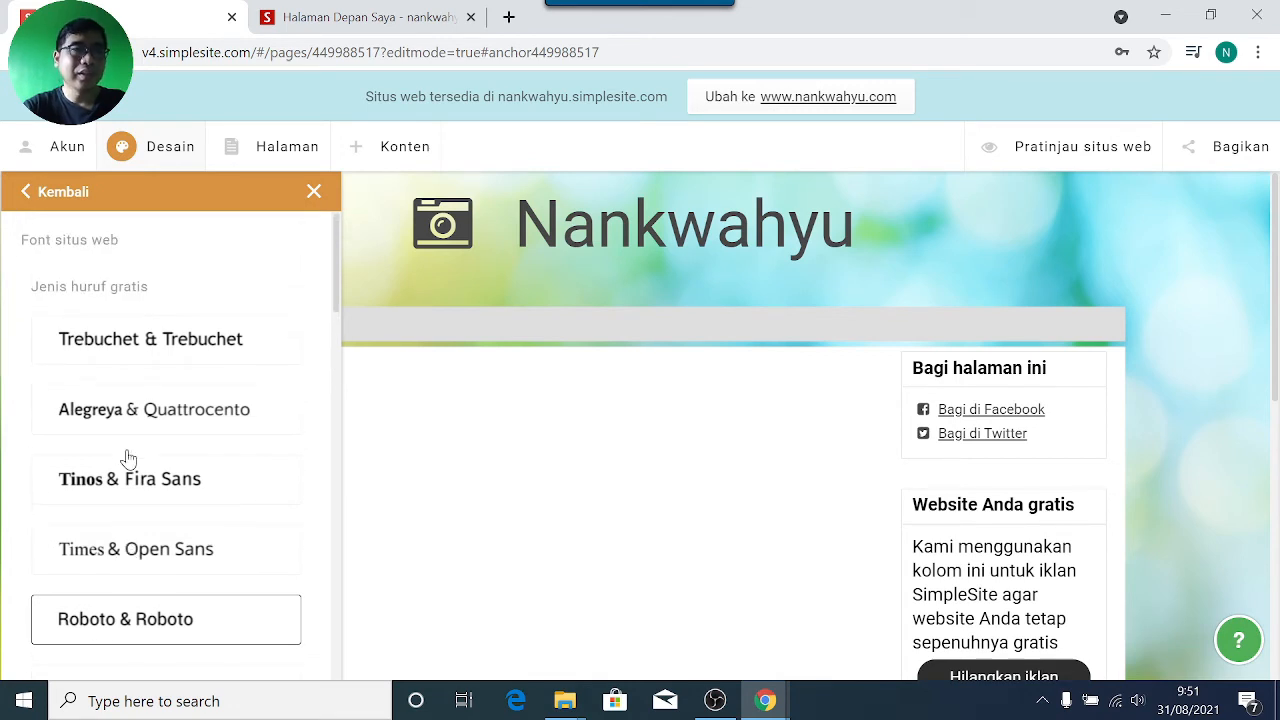
scroll(127, 457, "down", 5)
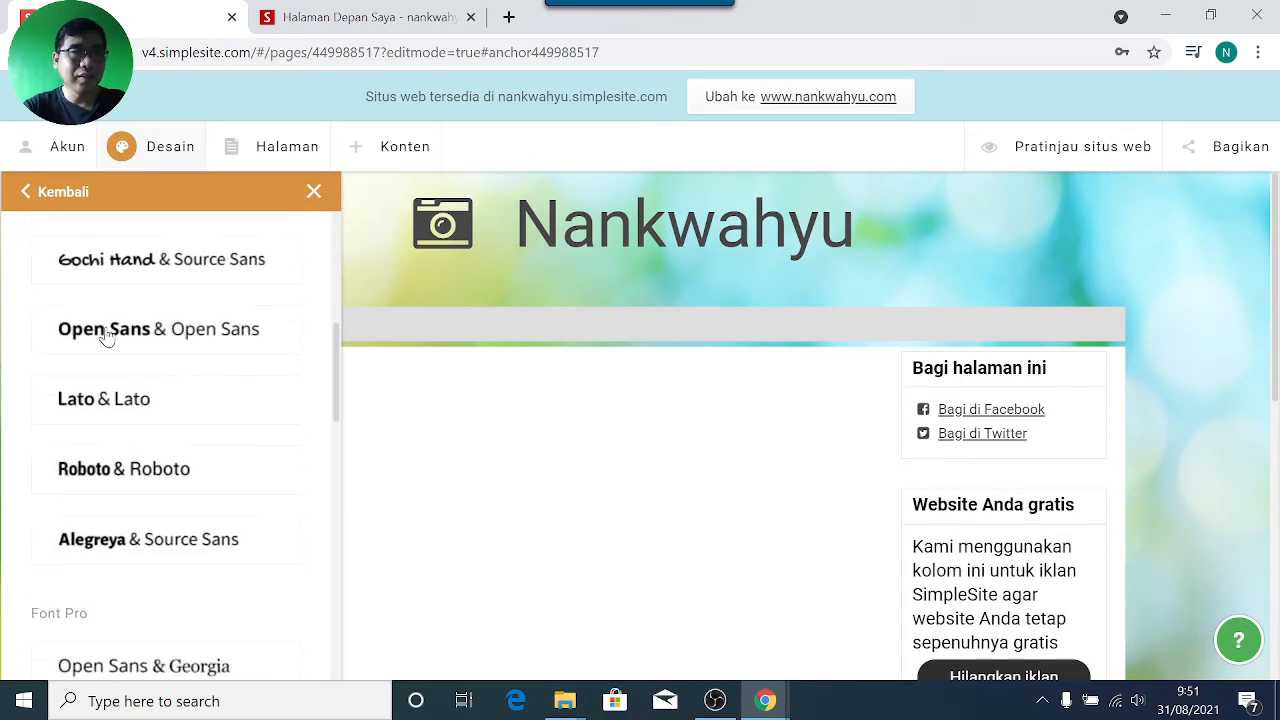
scroll(163, 390, "down", 4)
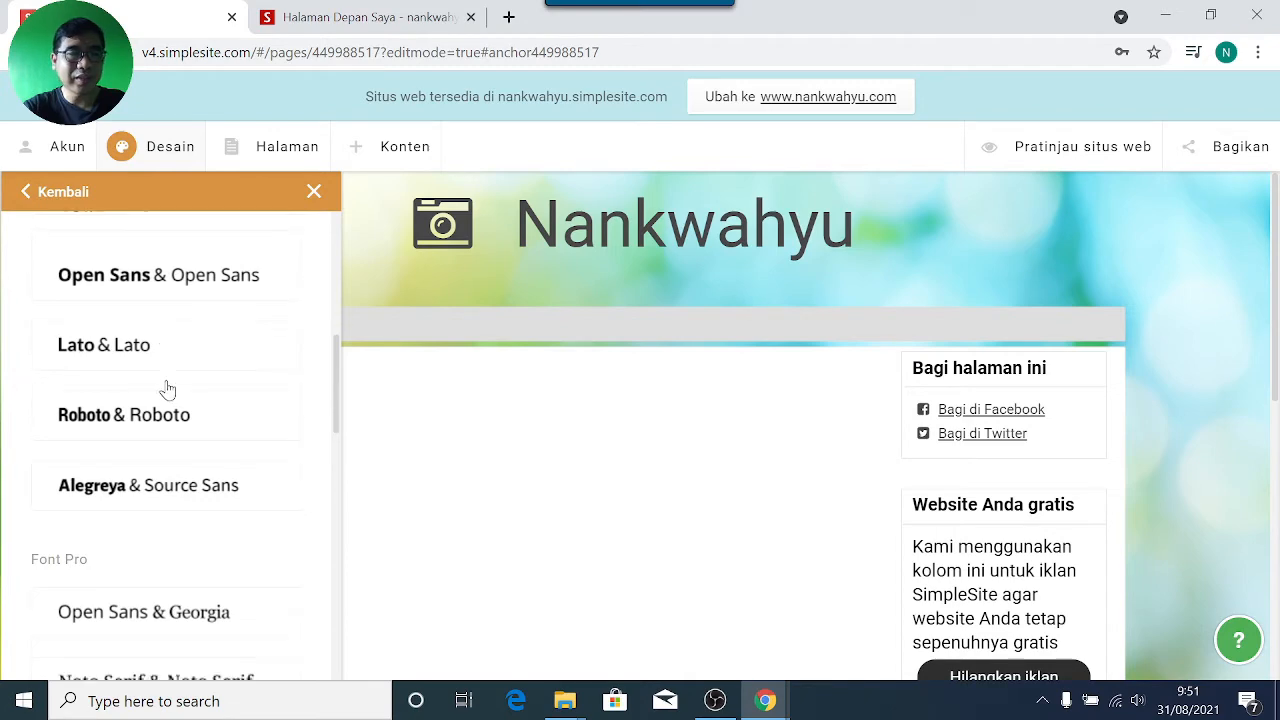
scroll(152, 476, "down", 6)
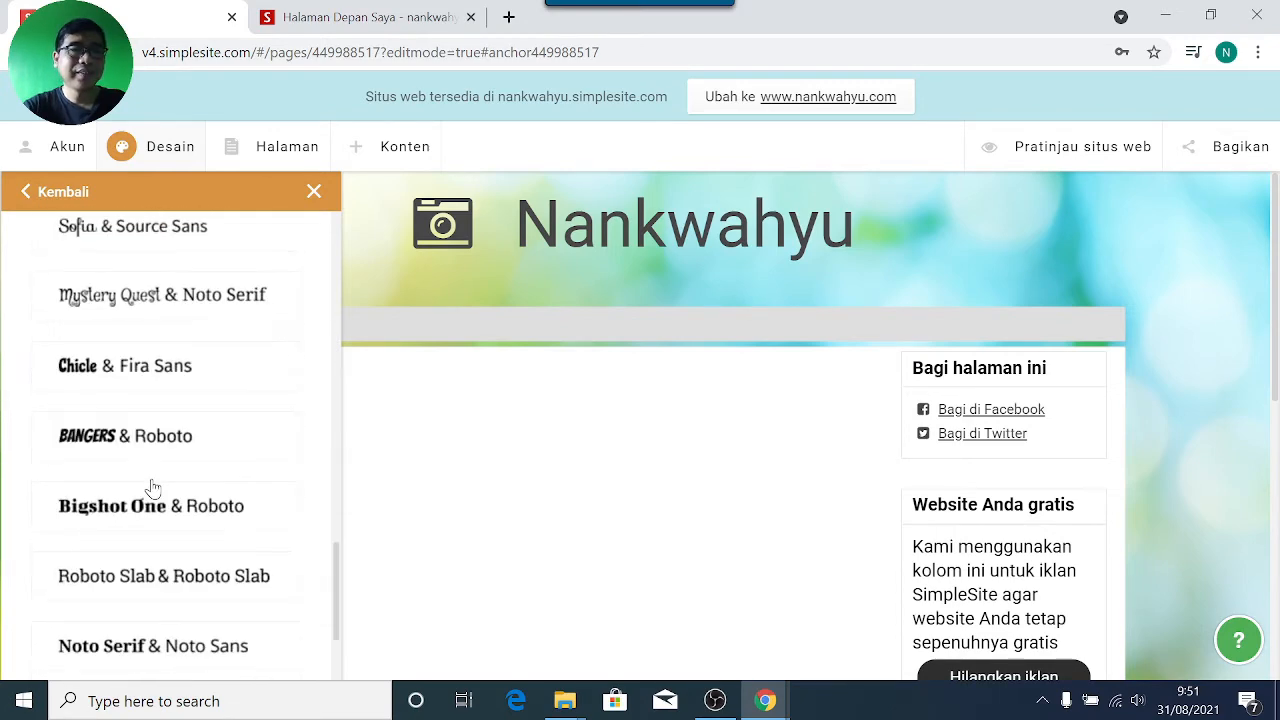
scroll(155, 485, "up", 7)
scroll(155, 486, "up", 6)
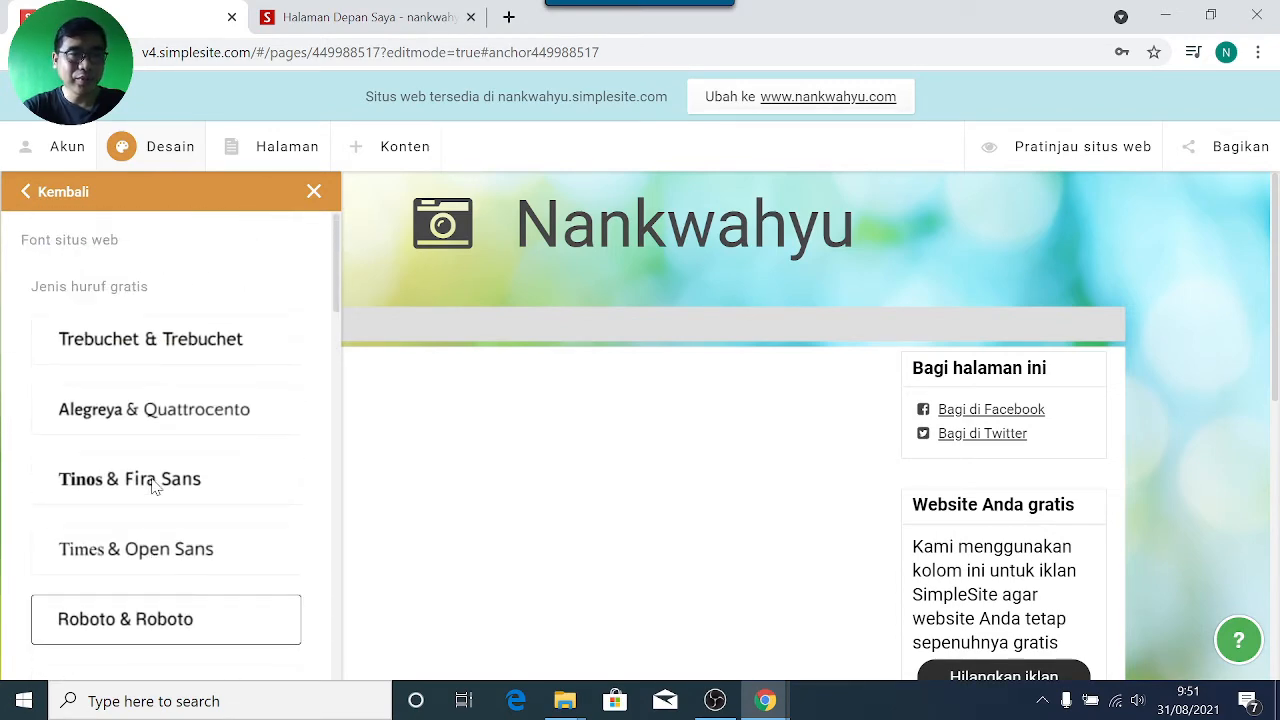
scroll(152, 487, "down", 2)
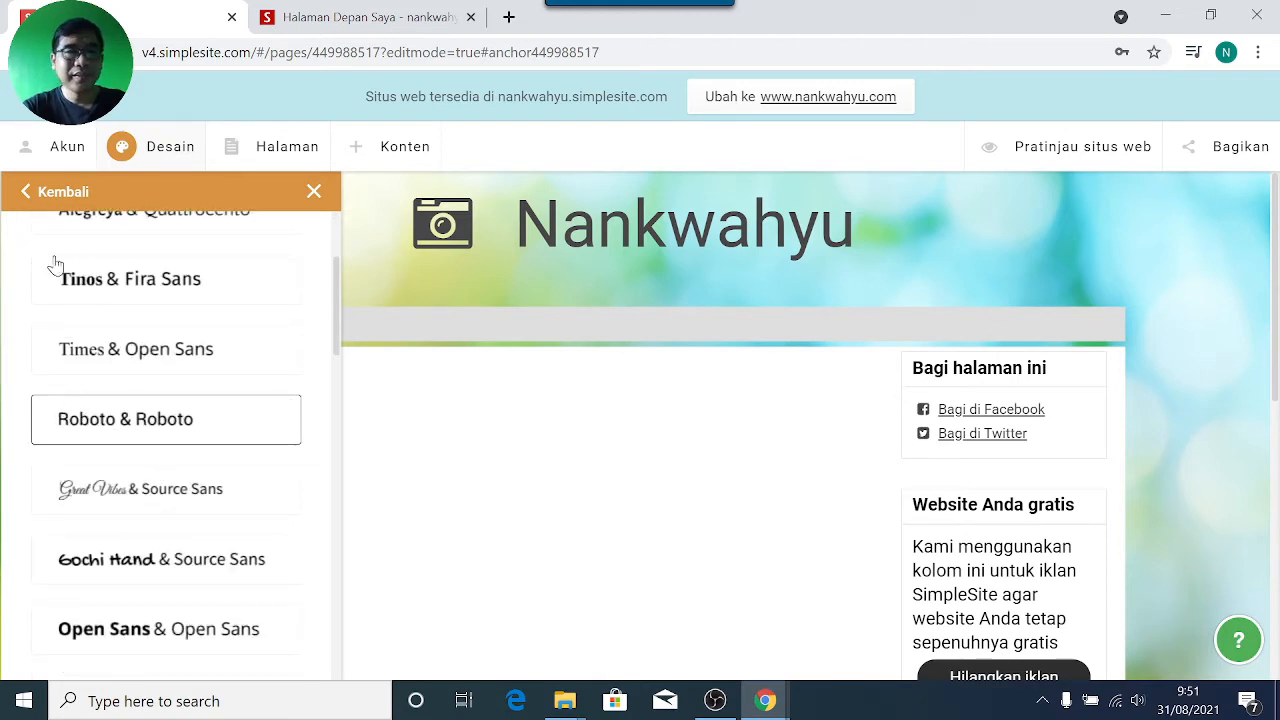
left_click(61, 196)
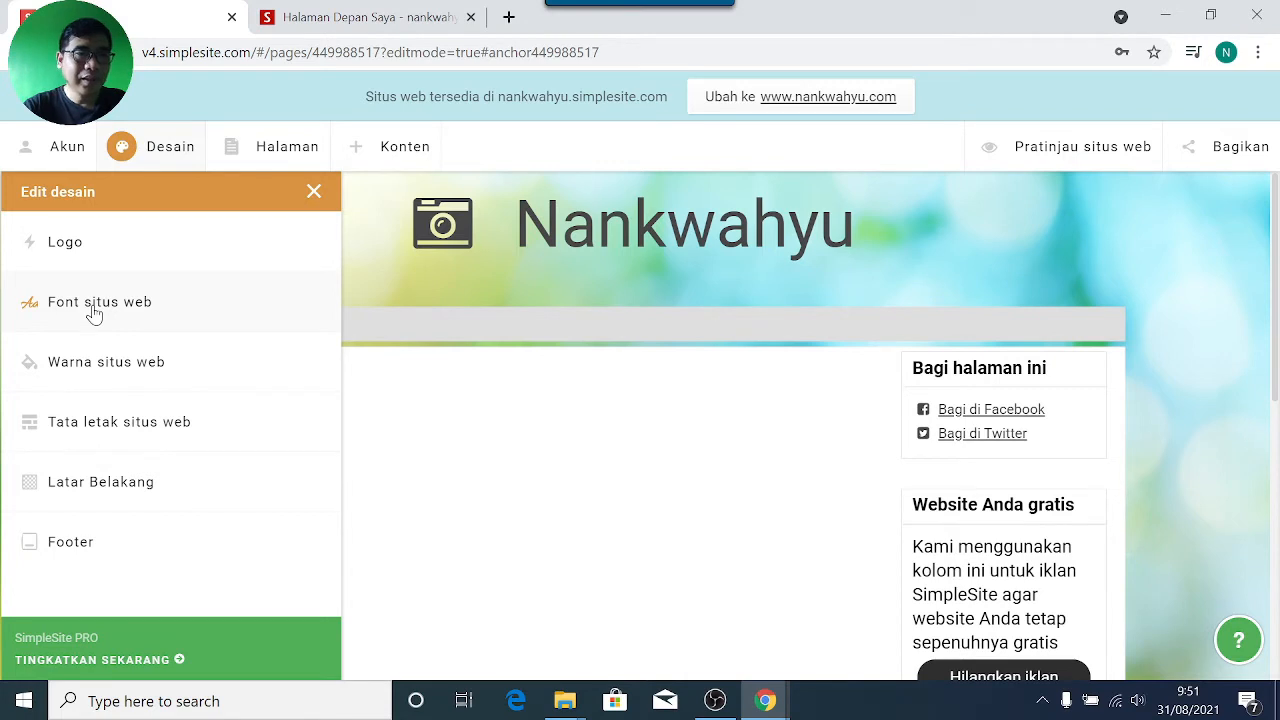
Step: Try the black-and-gold and mid-grey website colour palettes, reselect the light grey, white and dark grey palette, and return to the design options
left_click(120, 367)
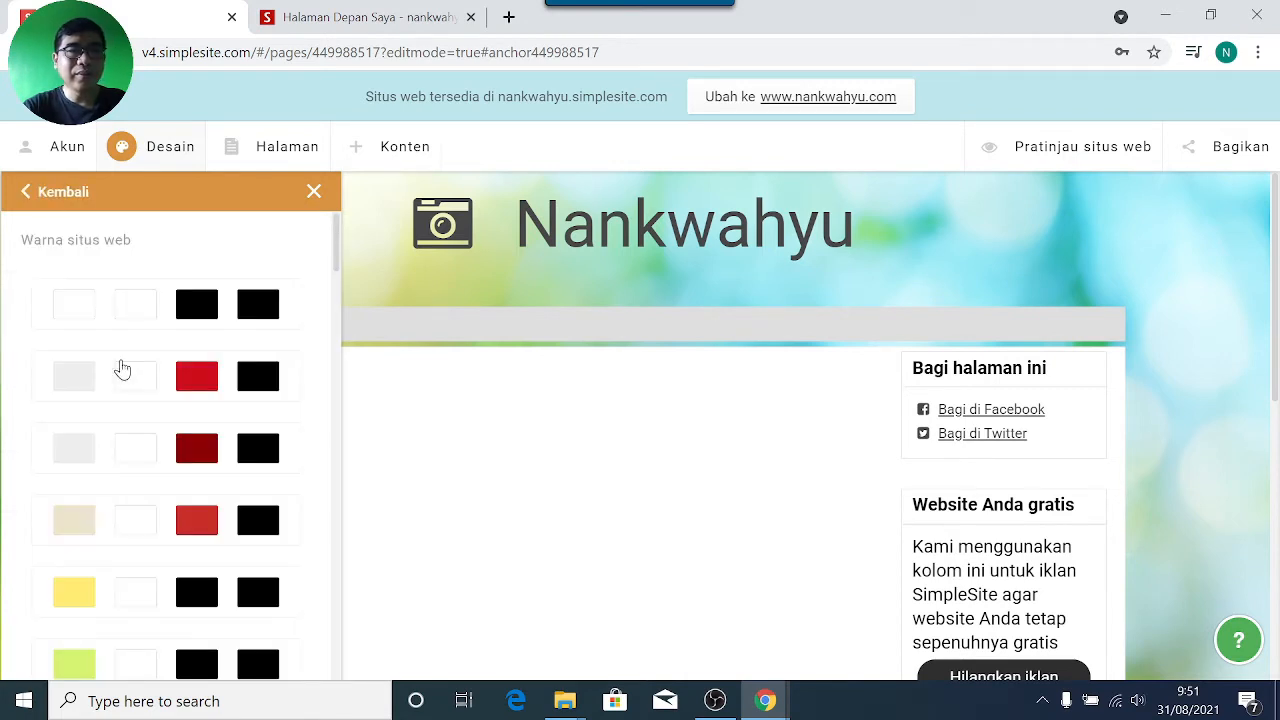
scroll(145, 418, "down", 15)
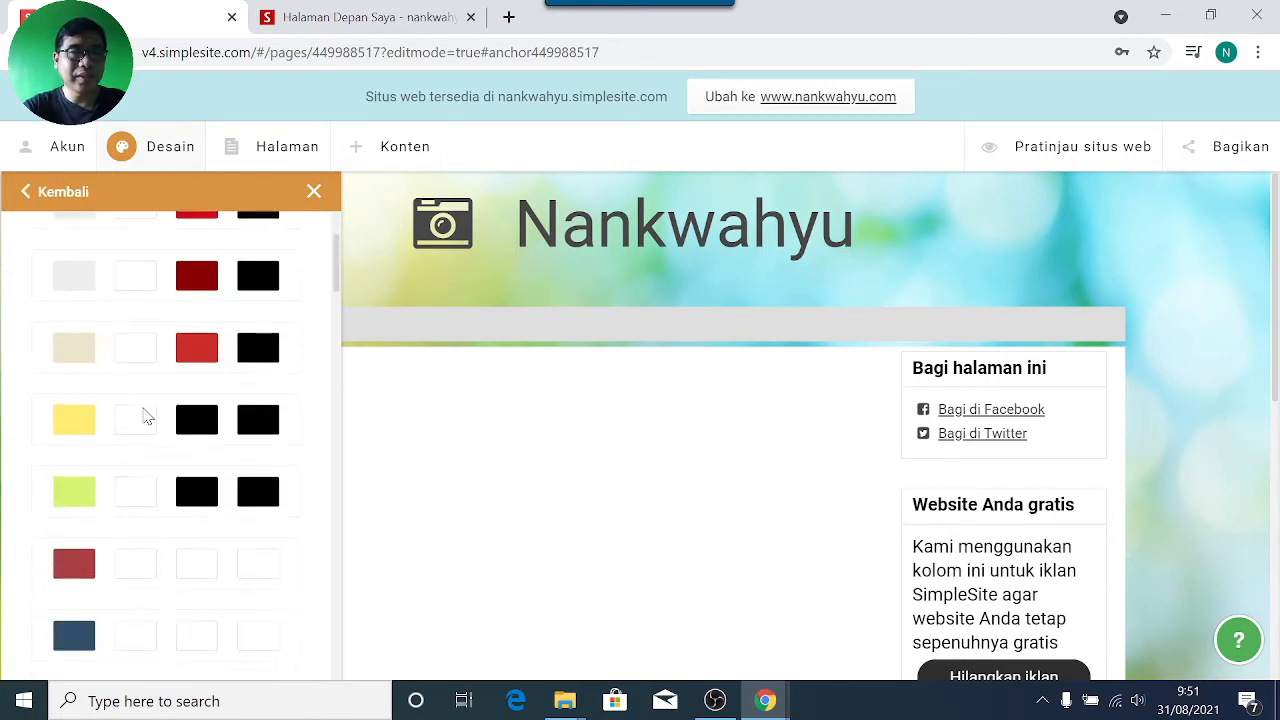
scroll(145, 418, "down", 10)
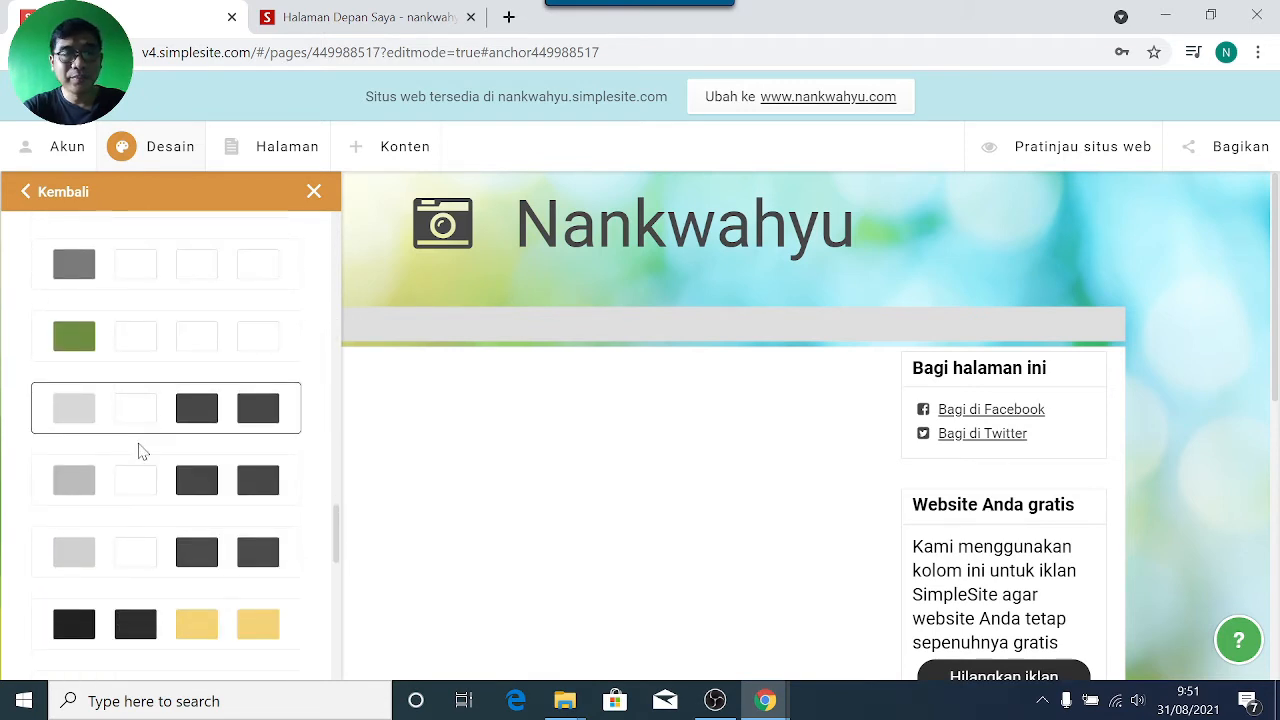
scroll(140, 450, "down", 1)
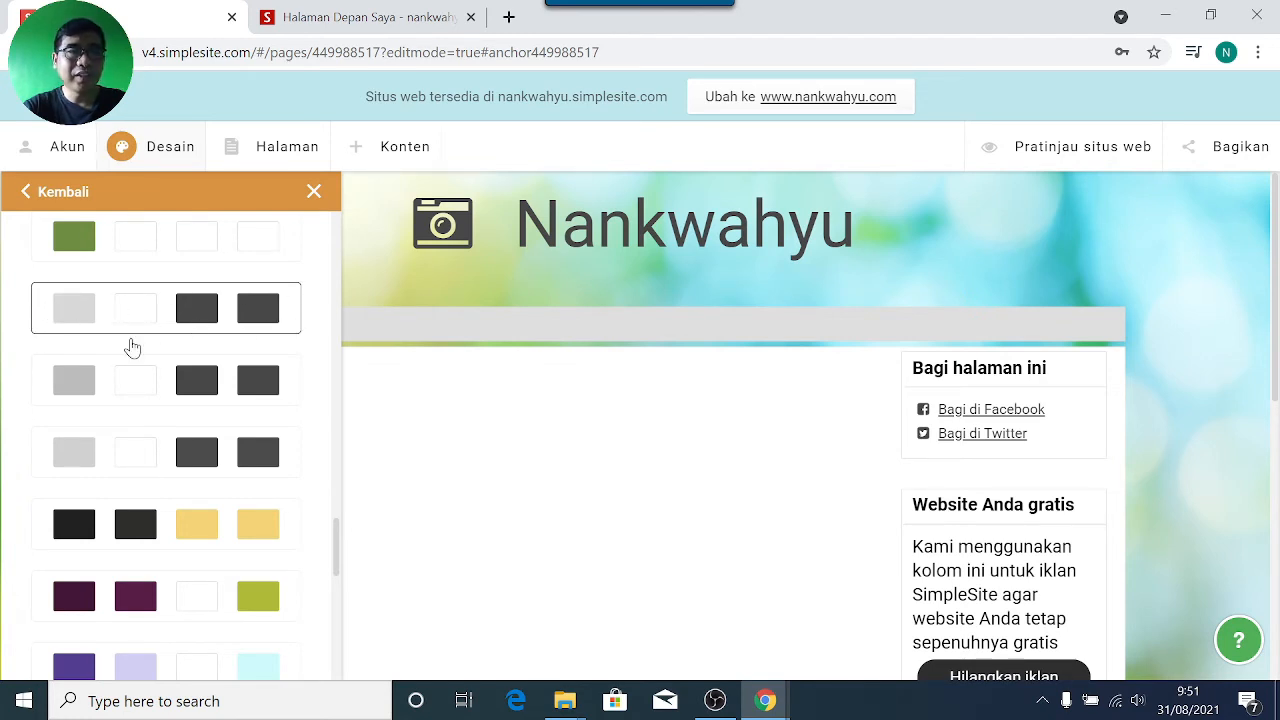
left_click(125, 530)
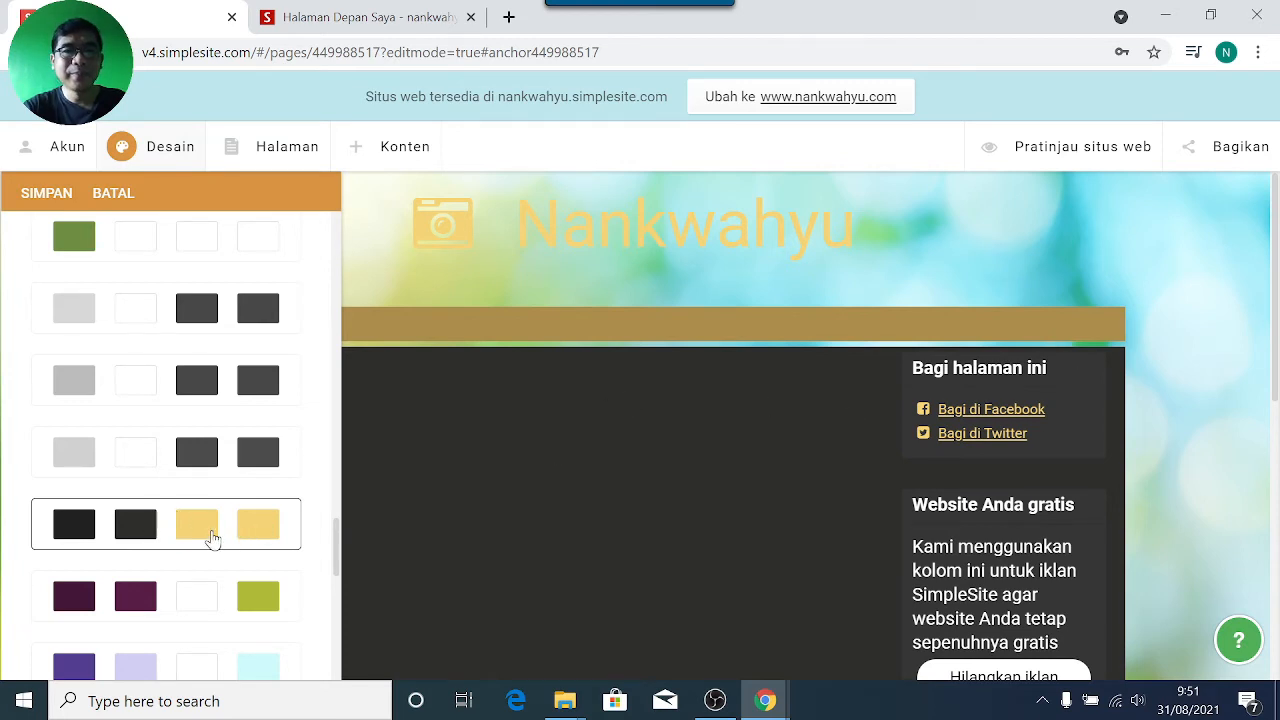
left_click(118, 392)
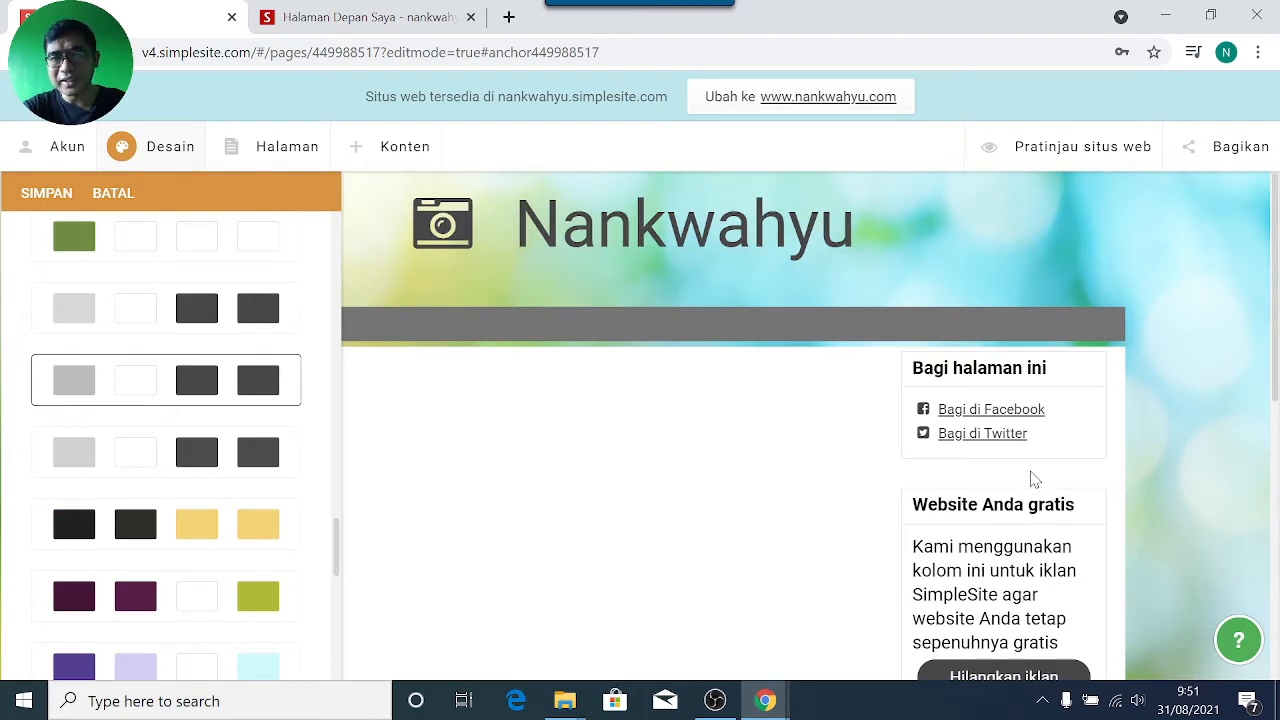
left_click(188, 316)
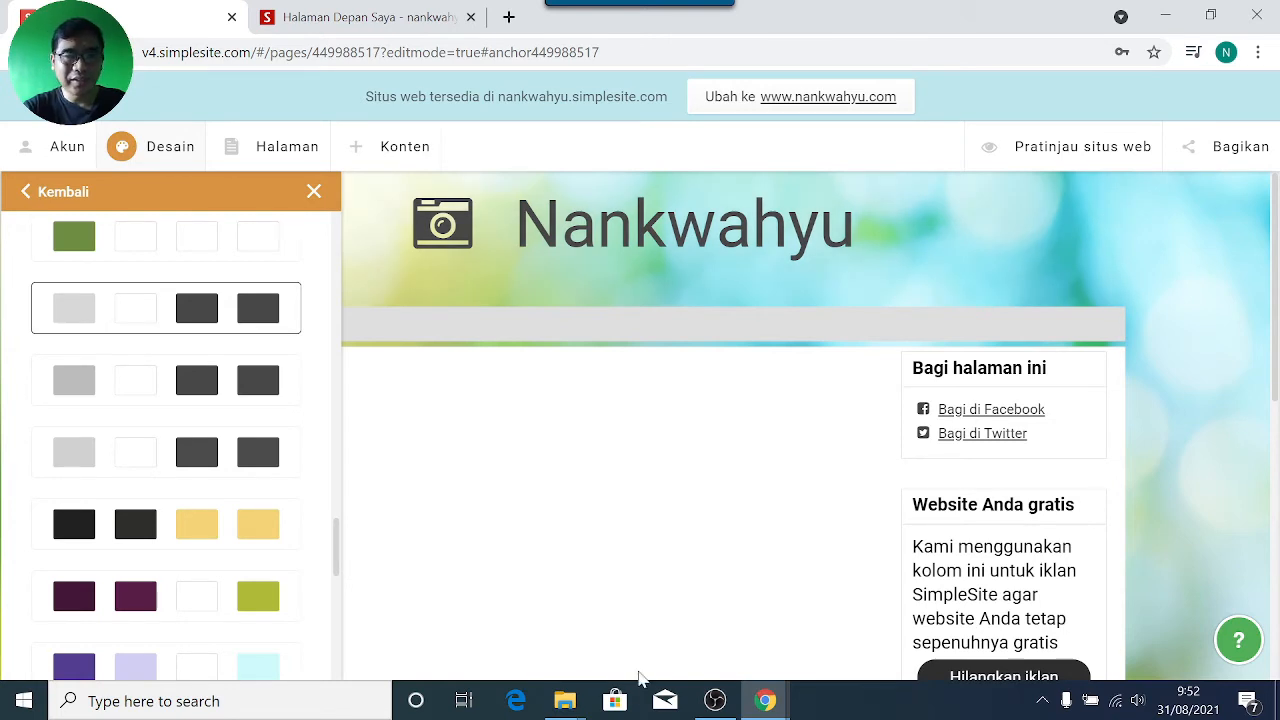
left_click_drag(337, 556, 340, 500)
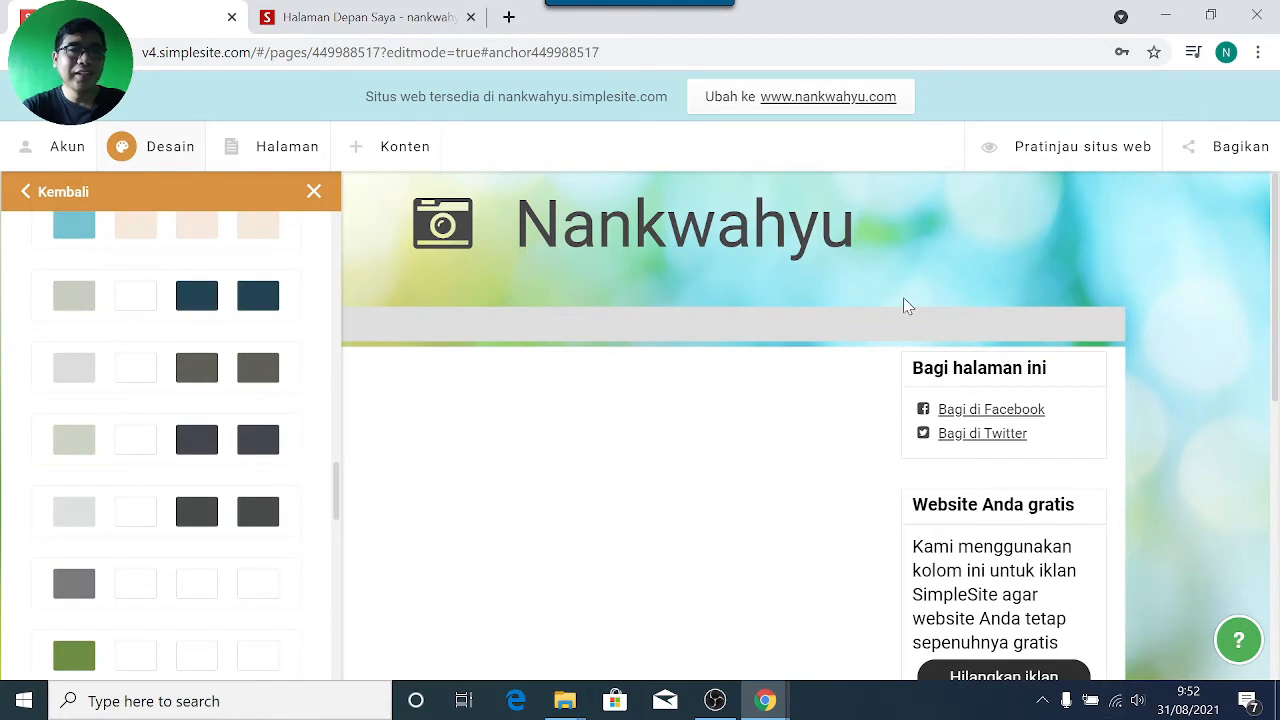
left_click_drag(337, 500, 337, 229)
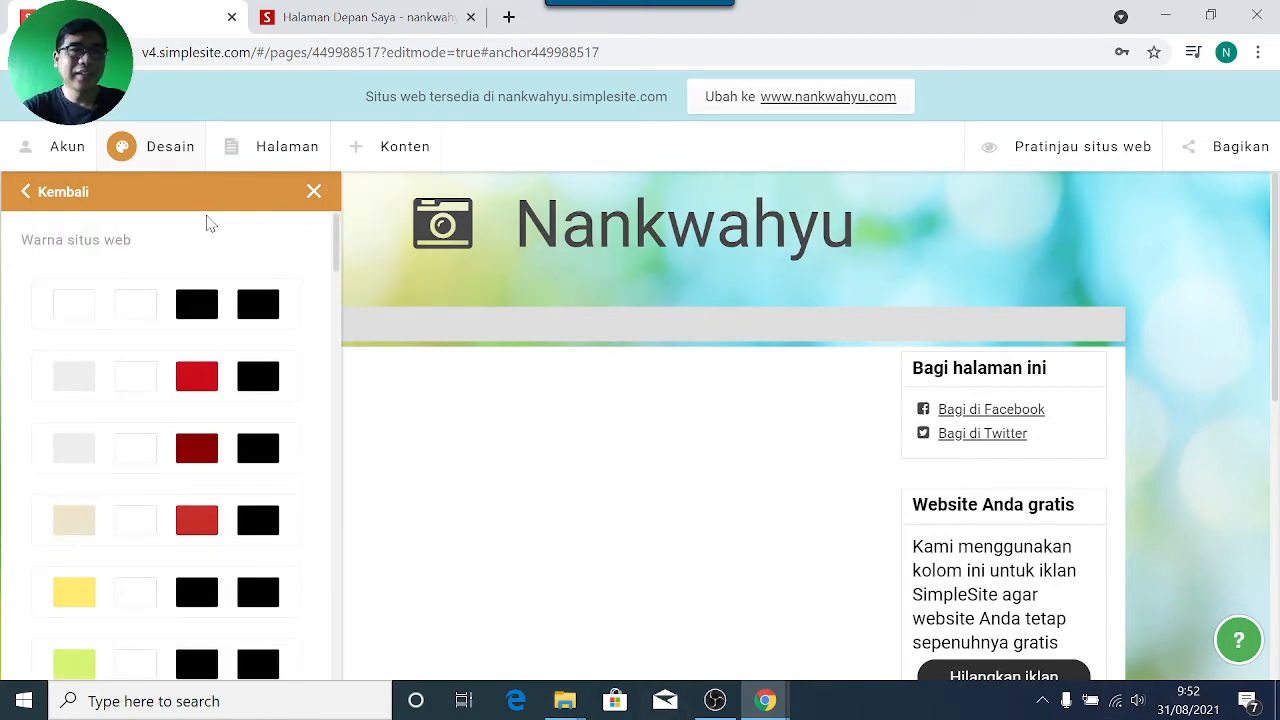
left_click(50, 195)
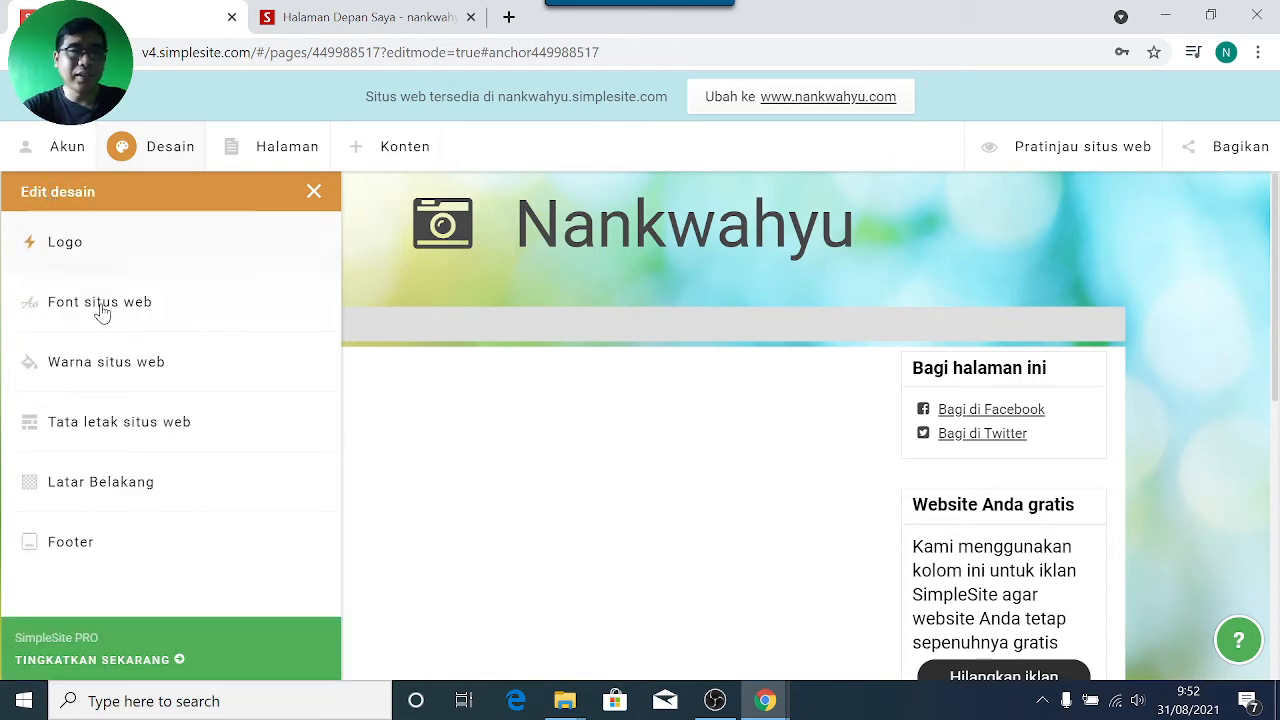
Step: Try the first website layout, with the coloured header above the menu bar, and reselect the second layout
left_click(130, 425)
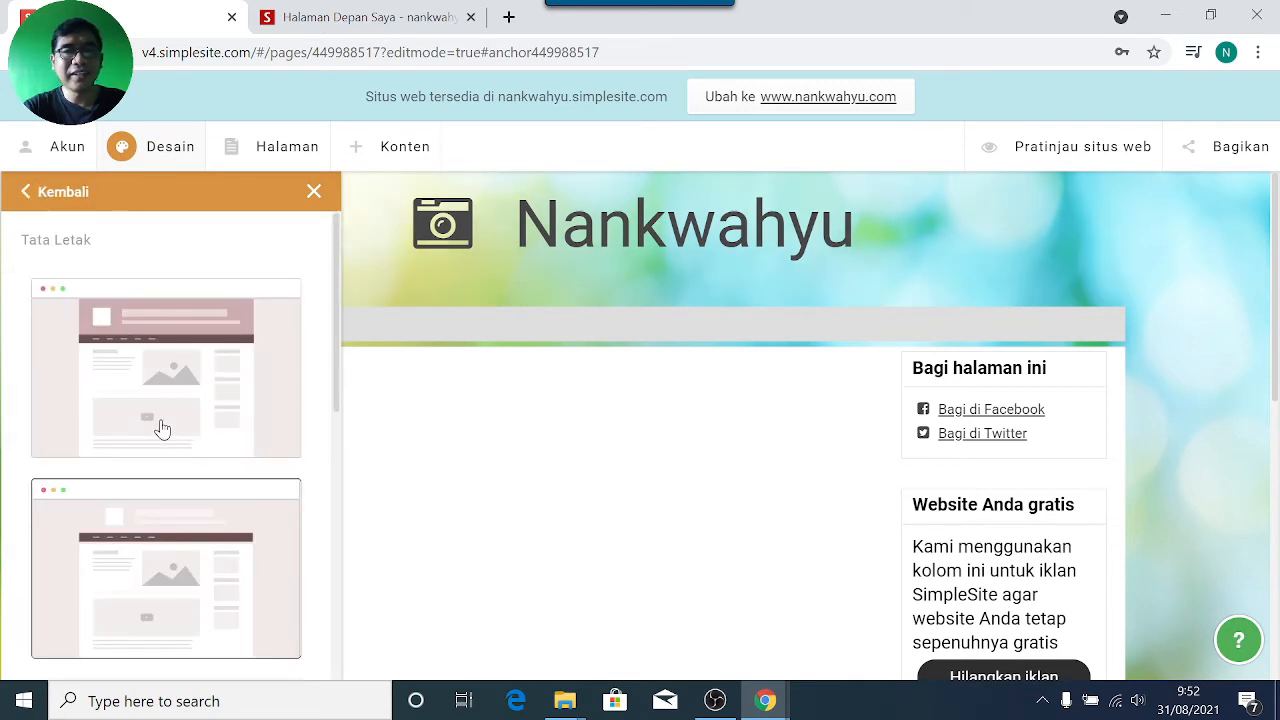
left_click(163, 398)
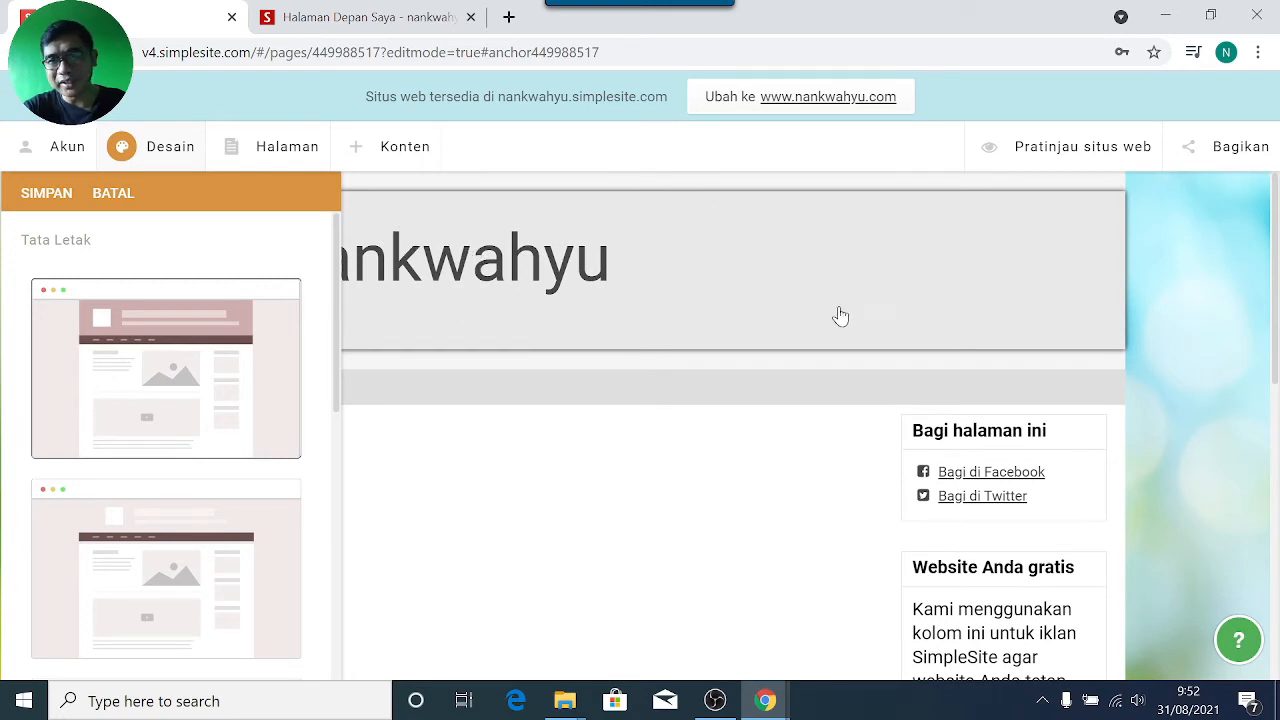
scroll(262, 380, "down", 1)
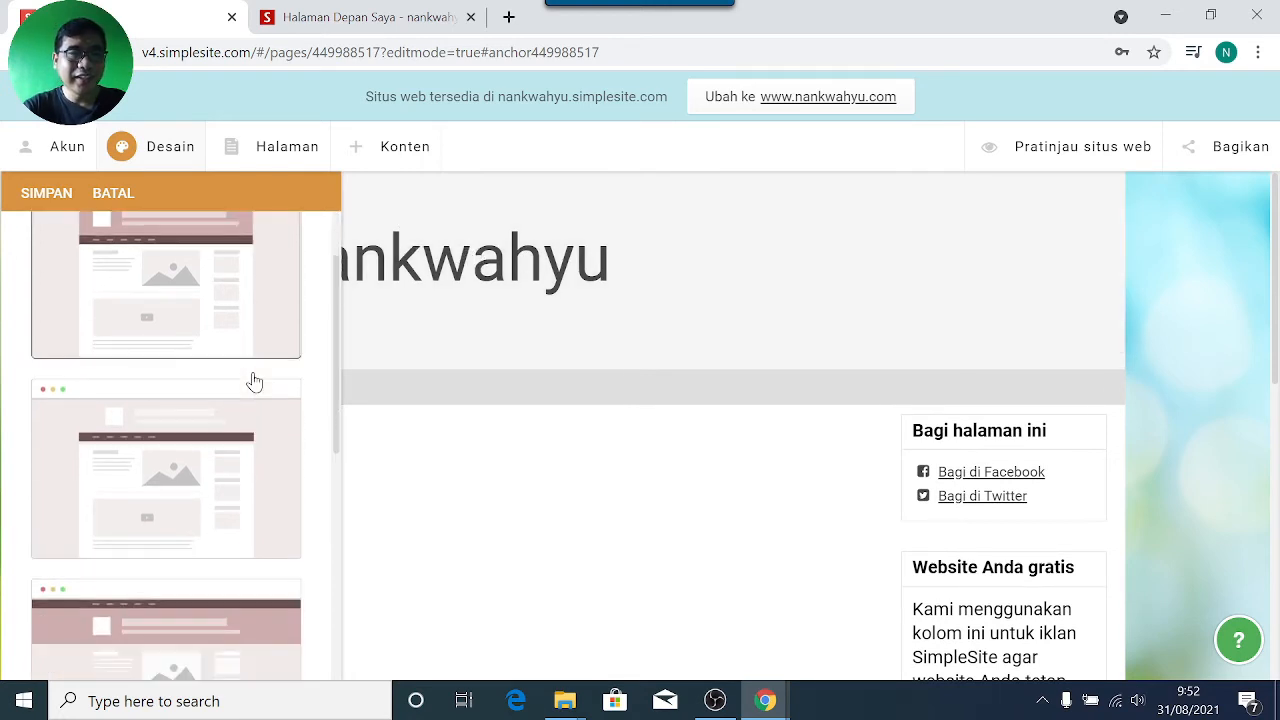
left_click(183, 488)
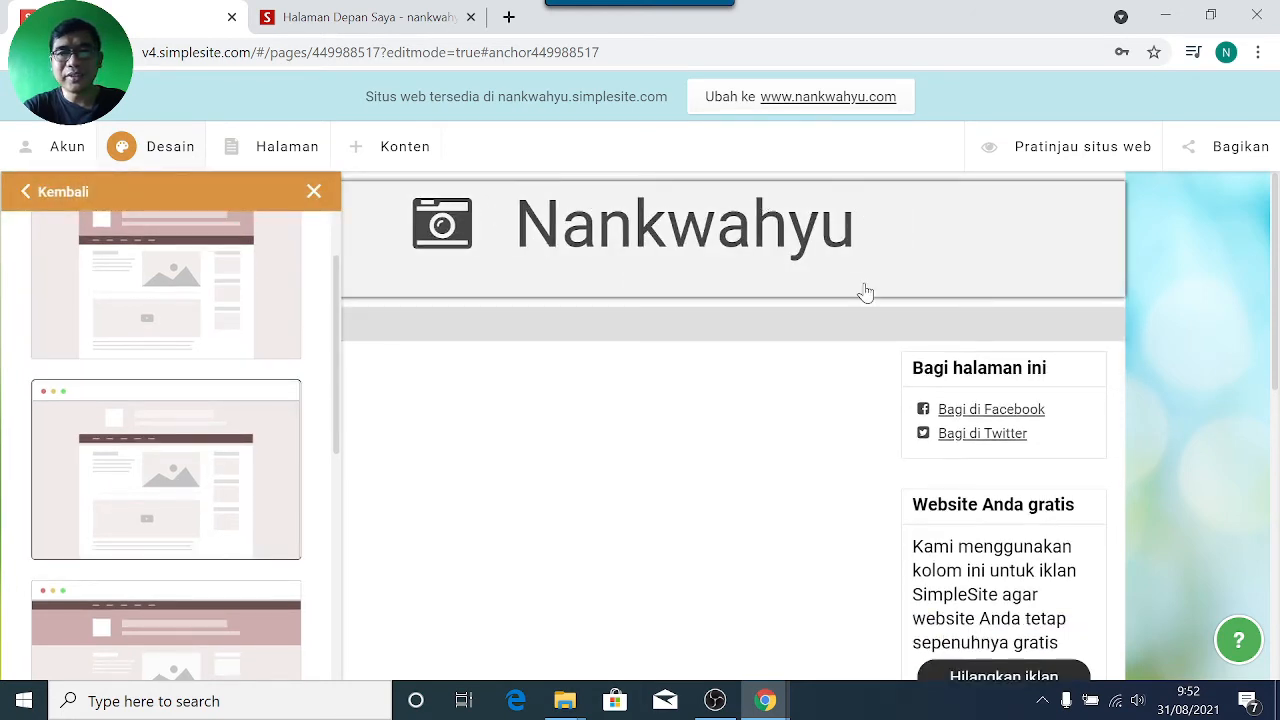
Step: Try the third, full-width layout, look over the remaining layouts, reselect the second layout and return to the design options
scroll(293, 395, "down", 1)
scroll(293, 395, "down", 2)
left_click(293, 395)
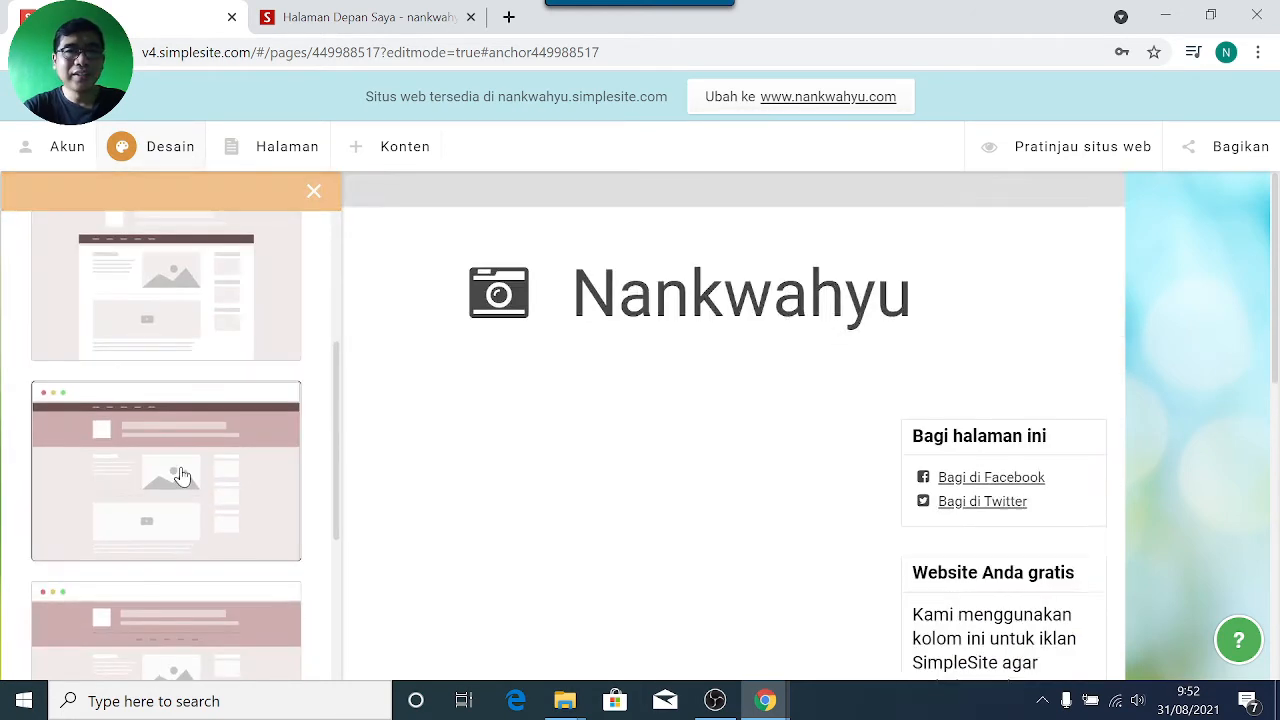
scroll(641, 335, "down", 2)
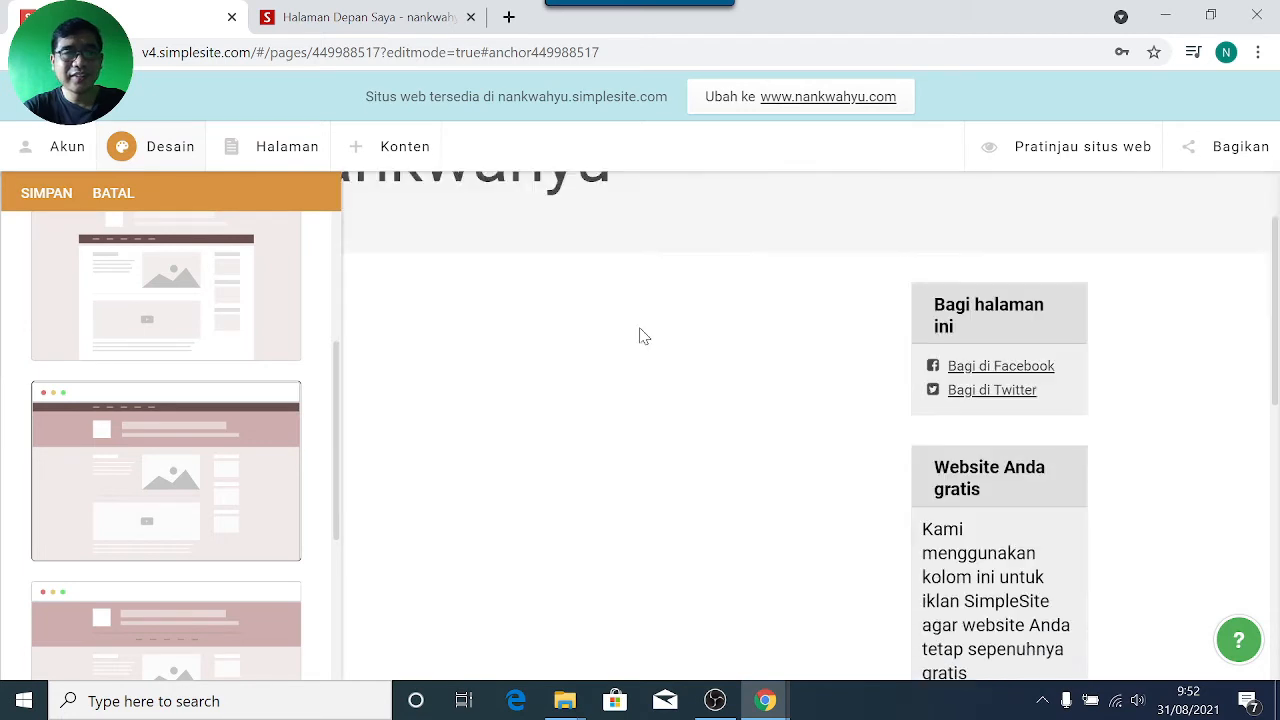
scroll(180, 495, "down", 3)
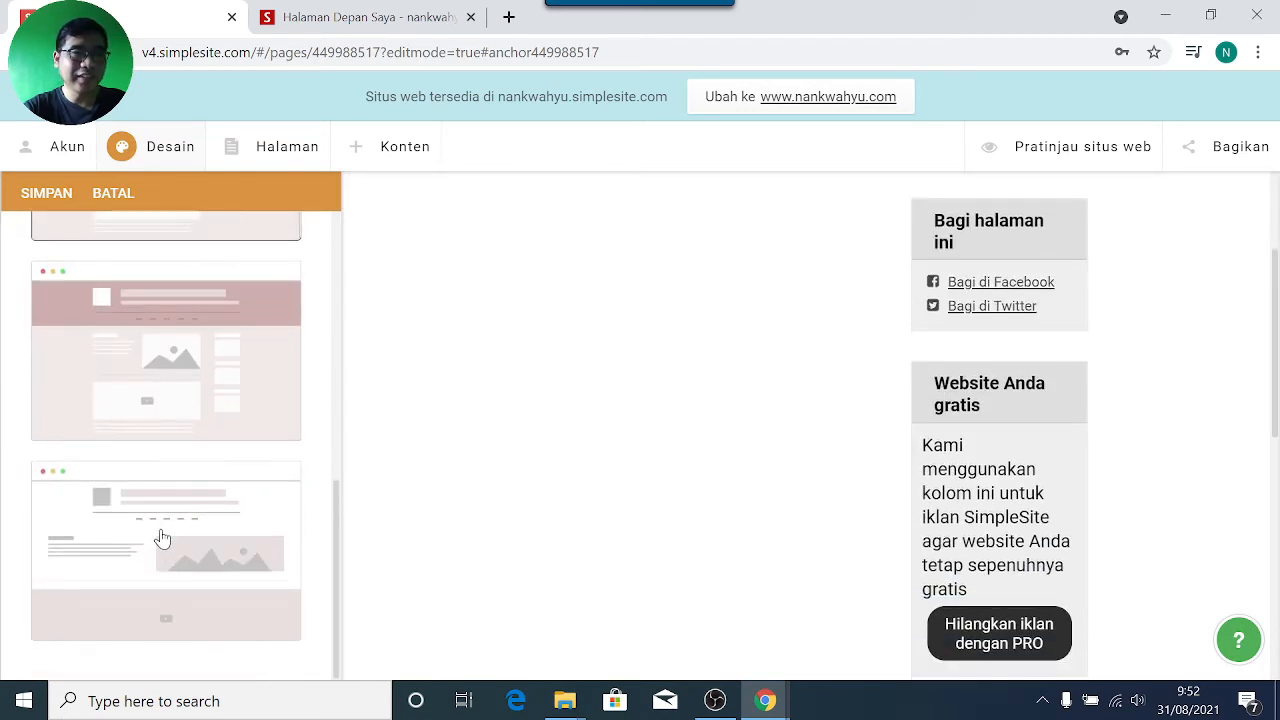
scroll(157, 505, "up", 4)
scroll(161, 507, "up", 1)
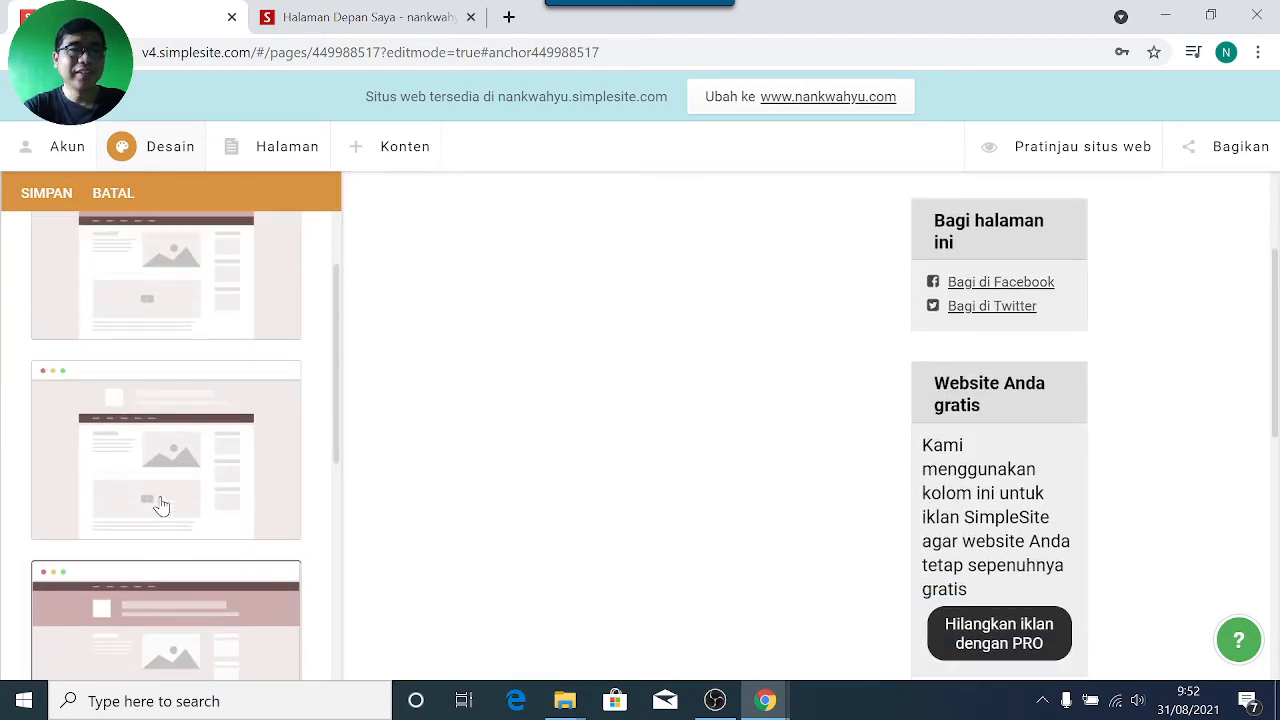
left_click(157, 465)
scroll(560, 376, "up", 2)
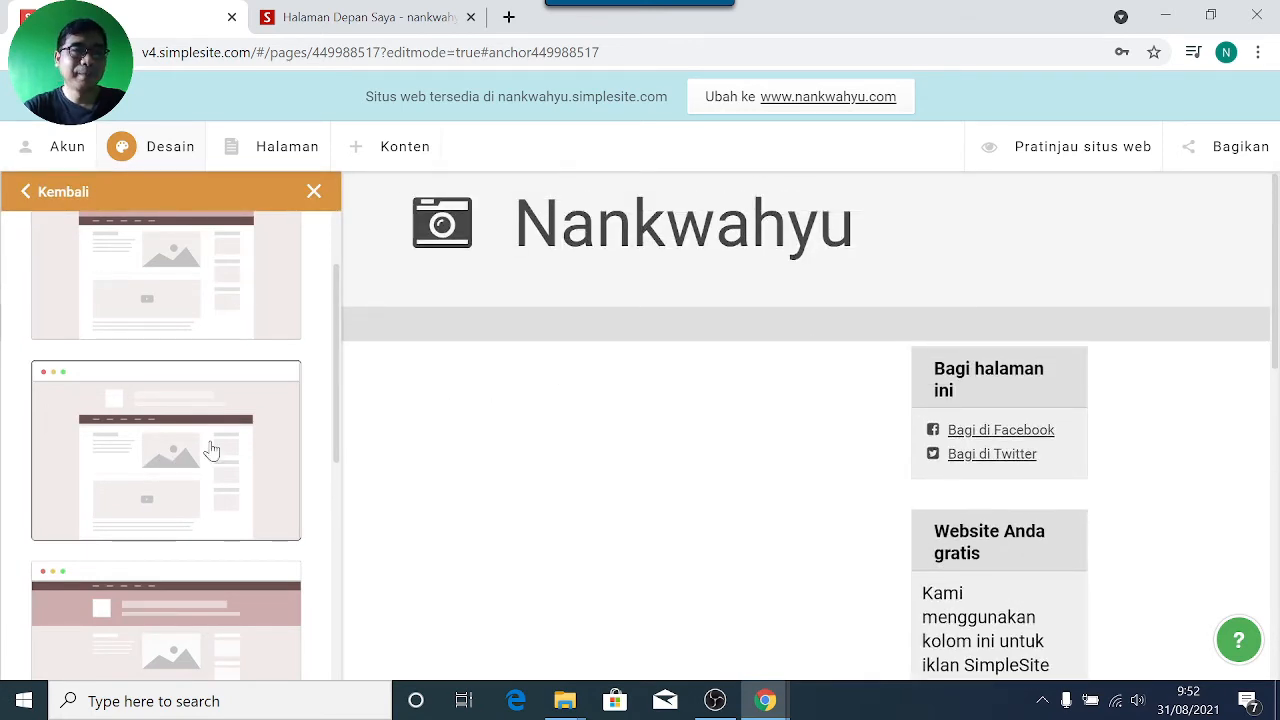
scroll(211, 450, "up", 3)
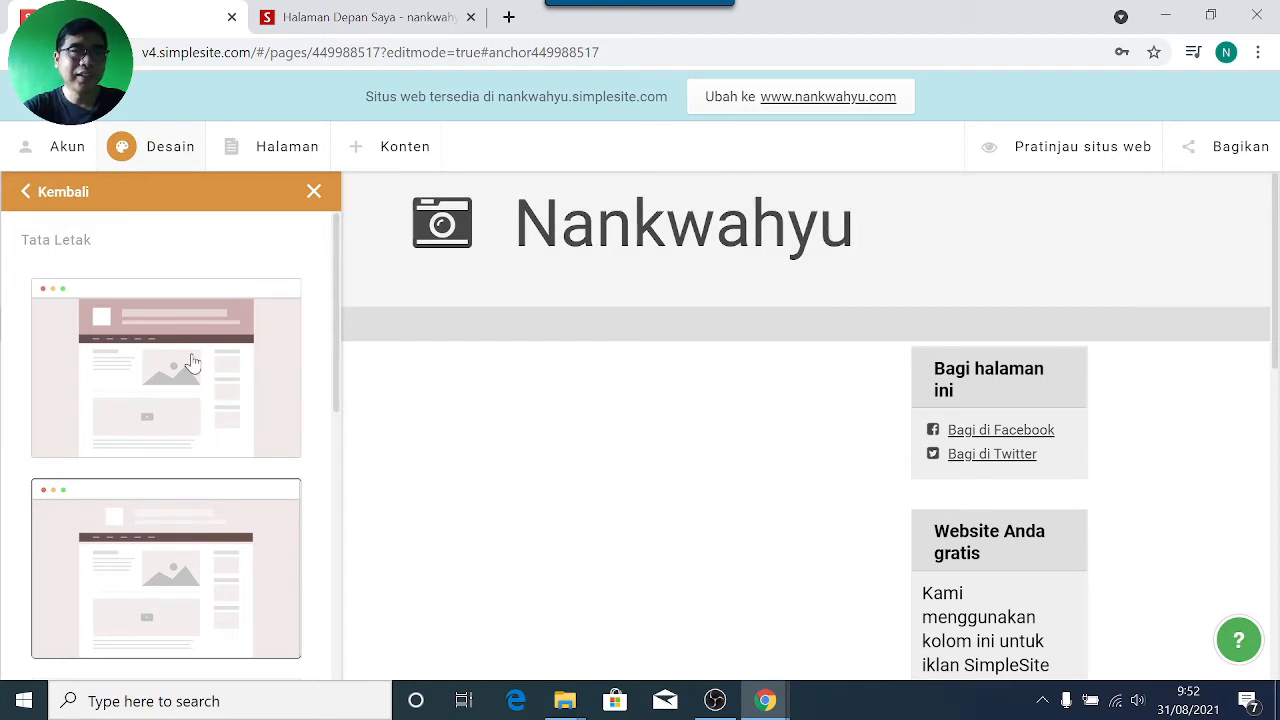
left_click(55, 192)
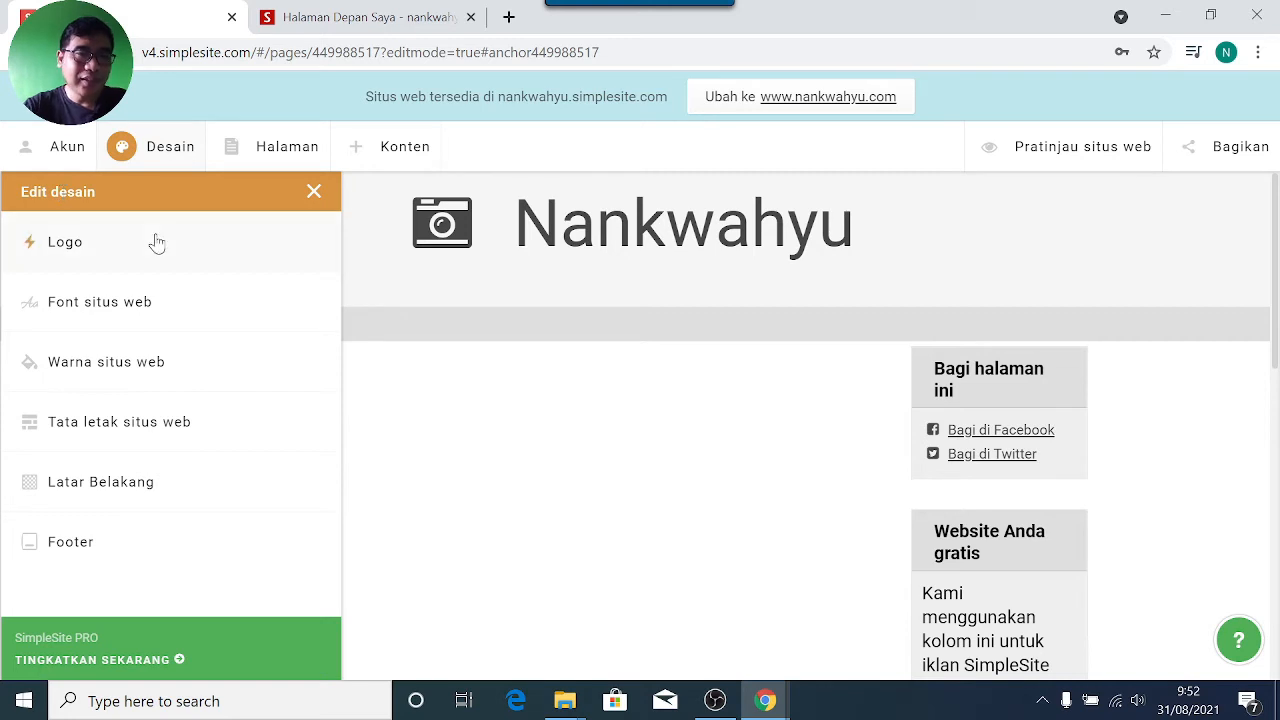
Step: Look through the video, free and Pro website backgrounds, and open the background upload file chooser and cancel it
left_click(101, 483)
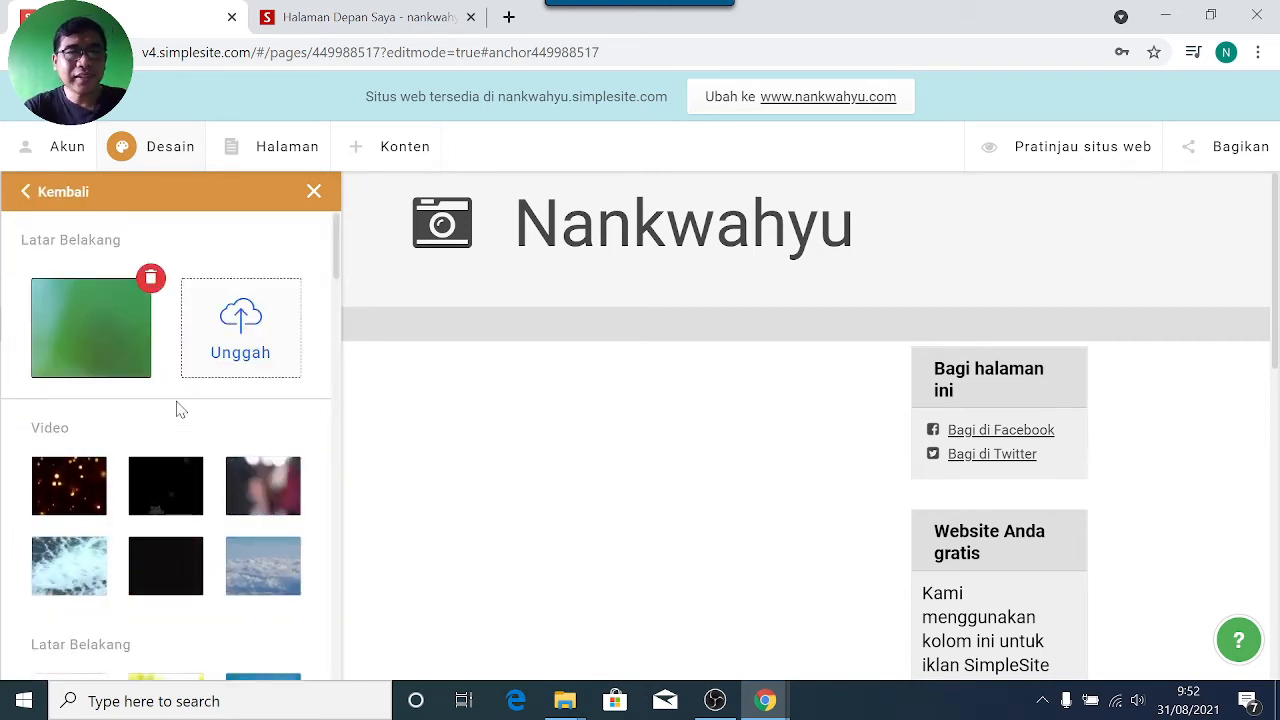
scroll(180, 405, "down", 3)
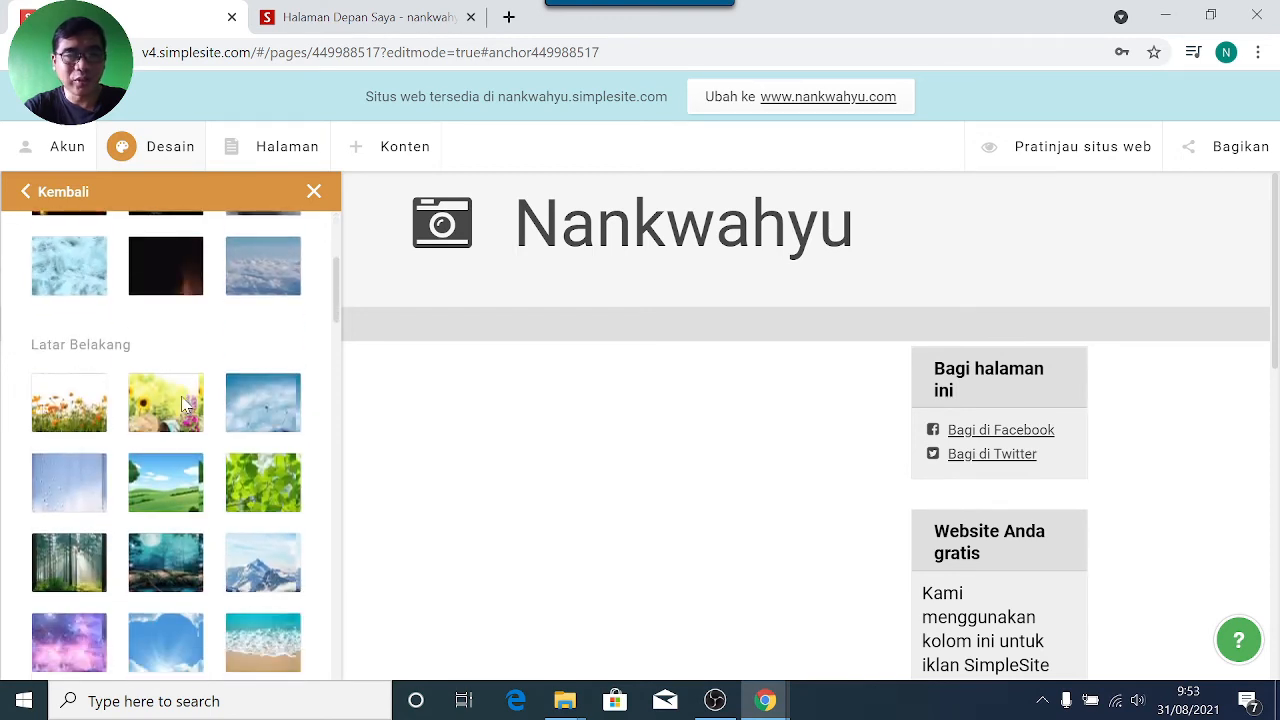
scroll(163, 430, "down", 1)
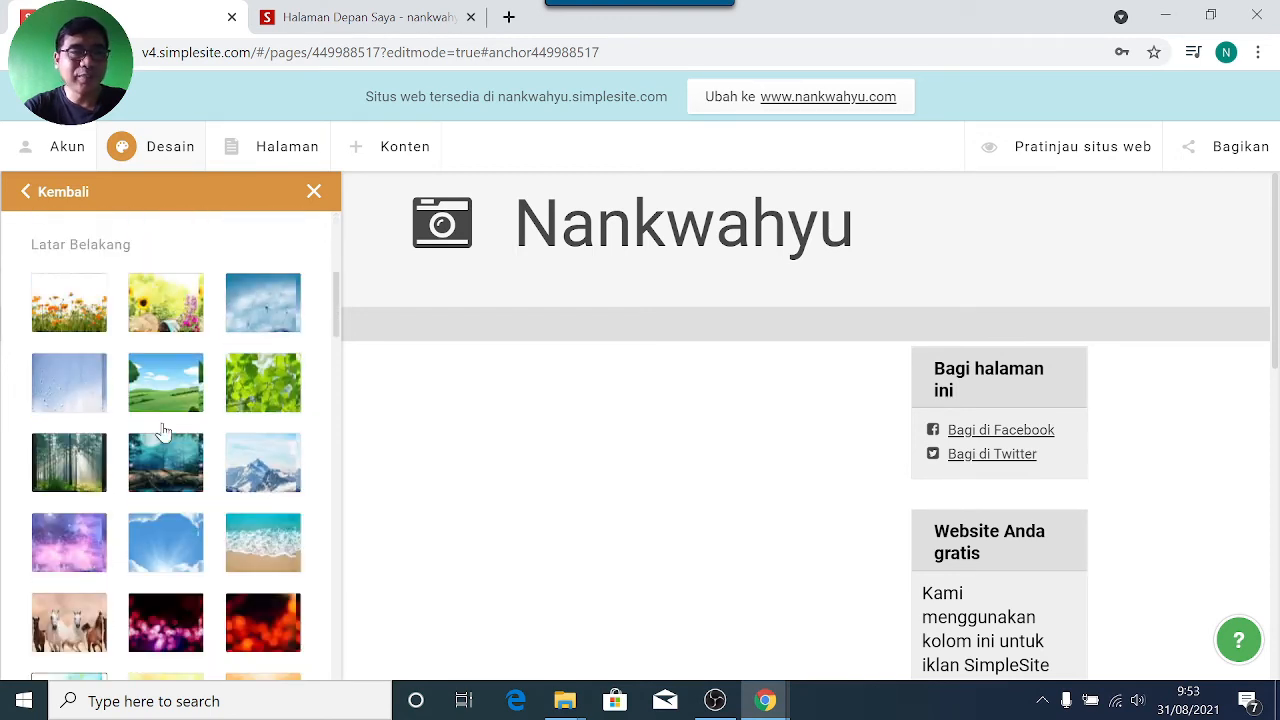
scroll(181, 477, "down", 2)
scroll(180, 463, "up", 5)
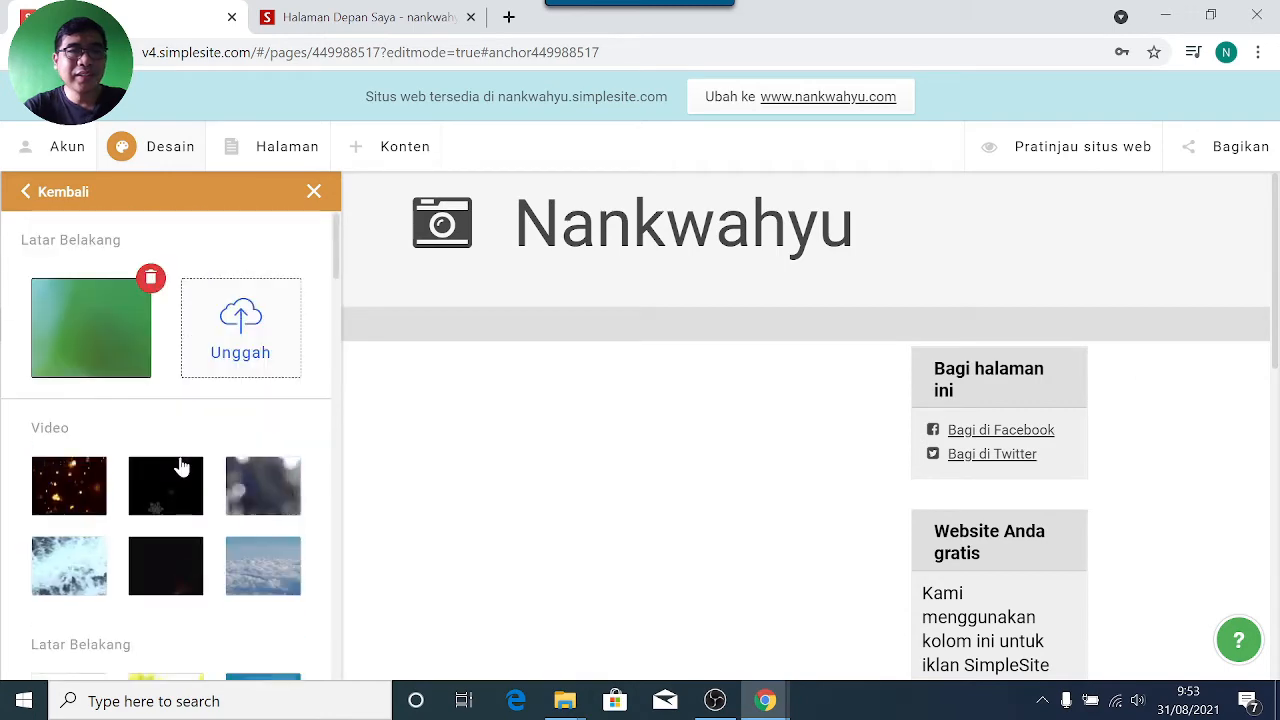
scroll(94, 463, "down", 2)
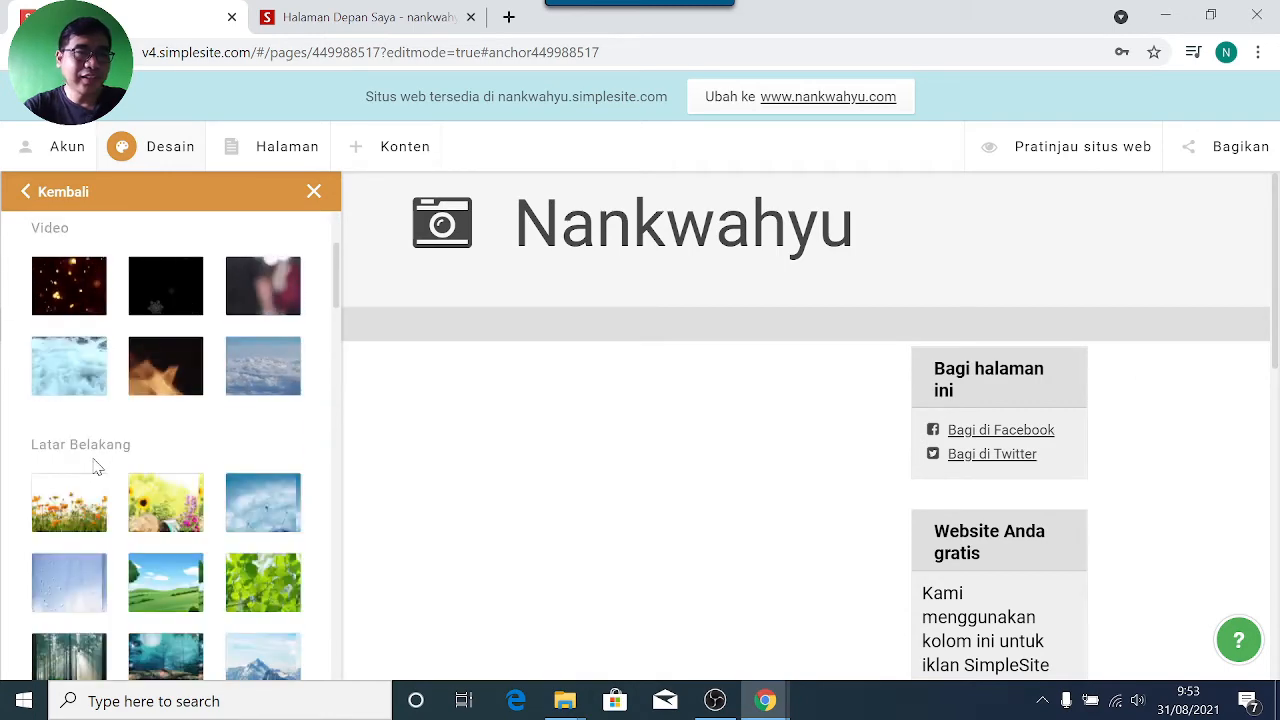
scroll(96, 468, "down", 2)
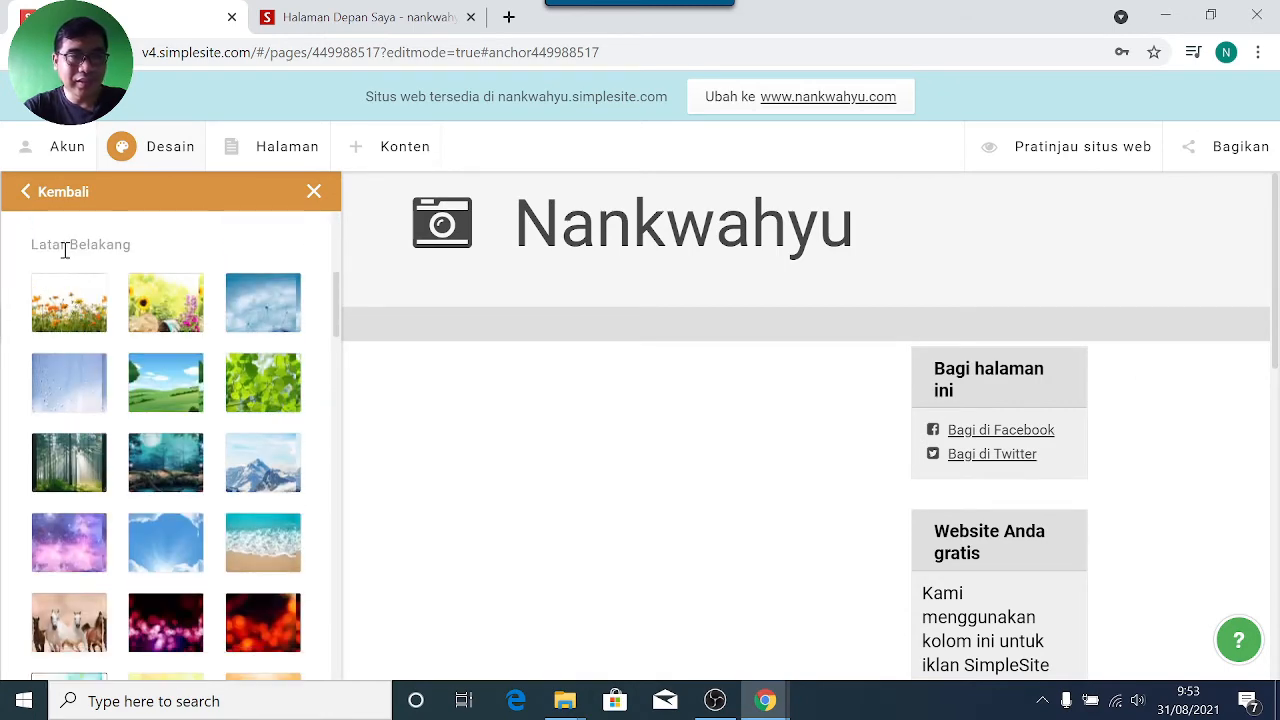
scroll(117, 450, "down", 15)
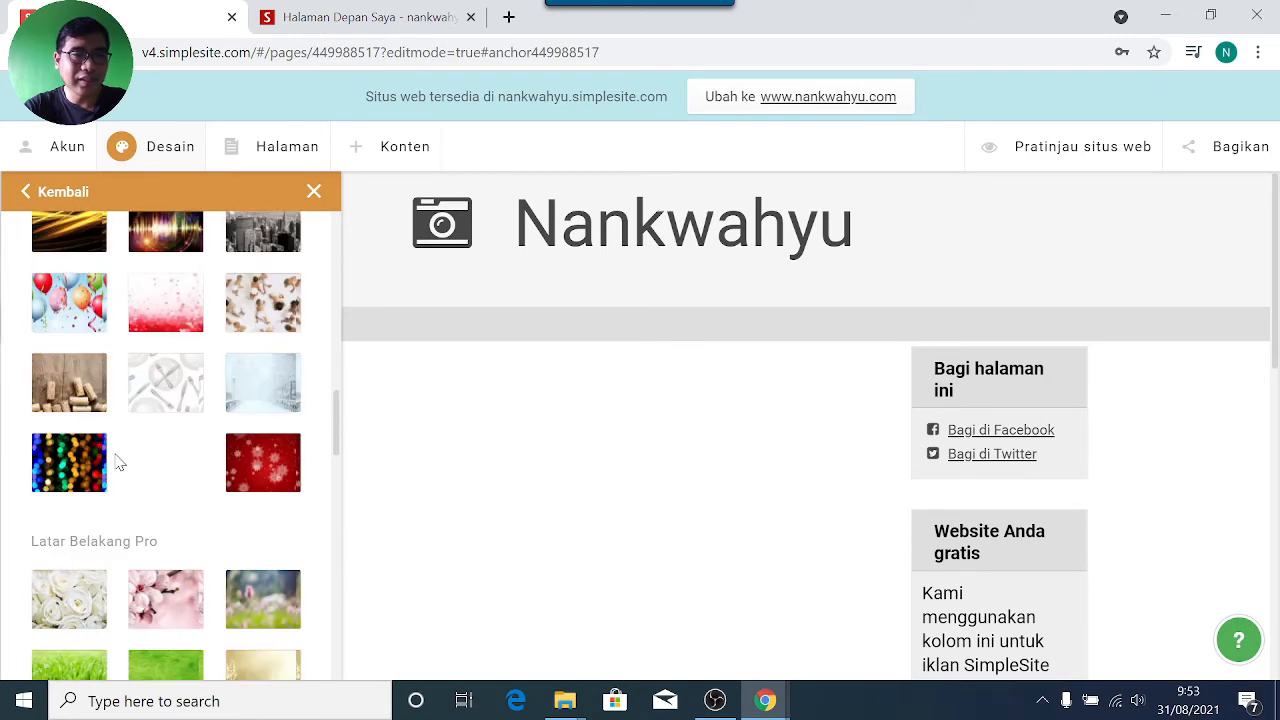
scroll(113, 465, "up", 15)
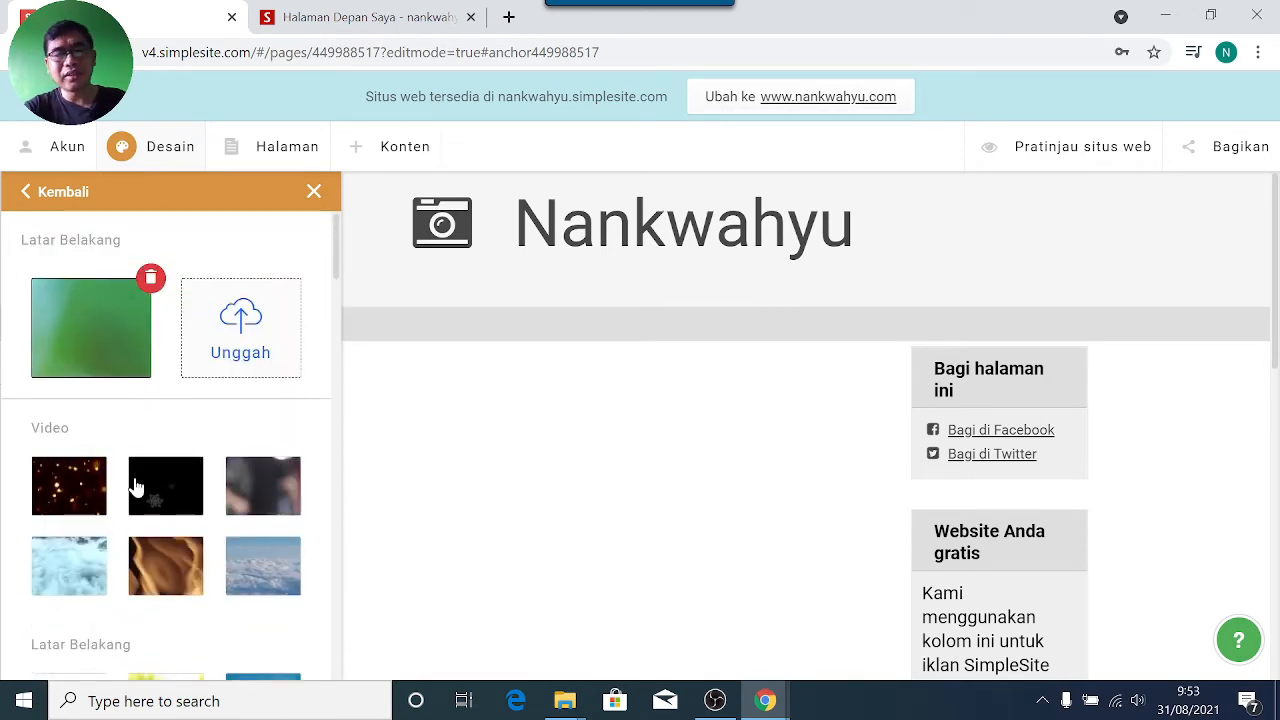
scroll(136, 486, "down", 3)
scroll(136, 486, "up", 3)
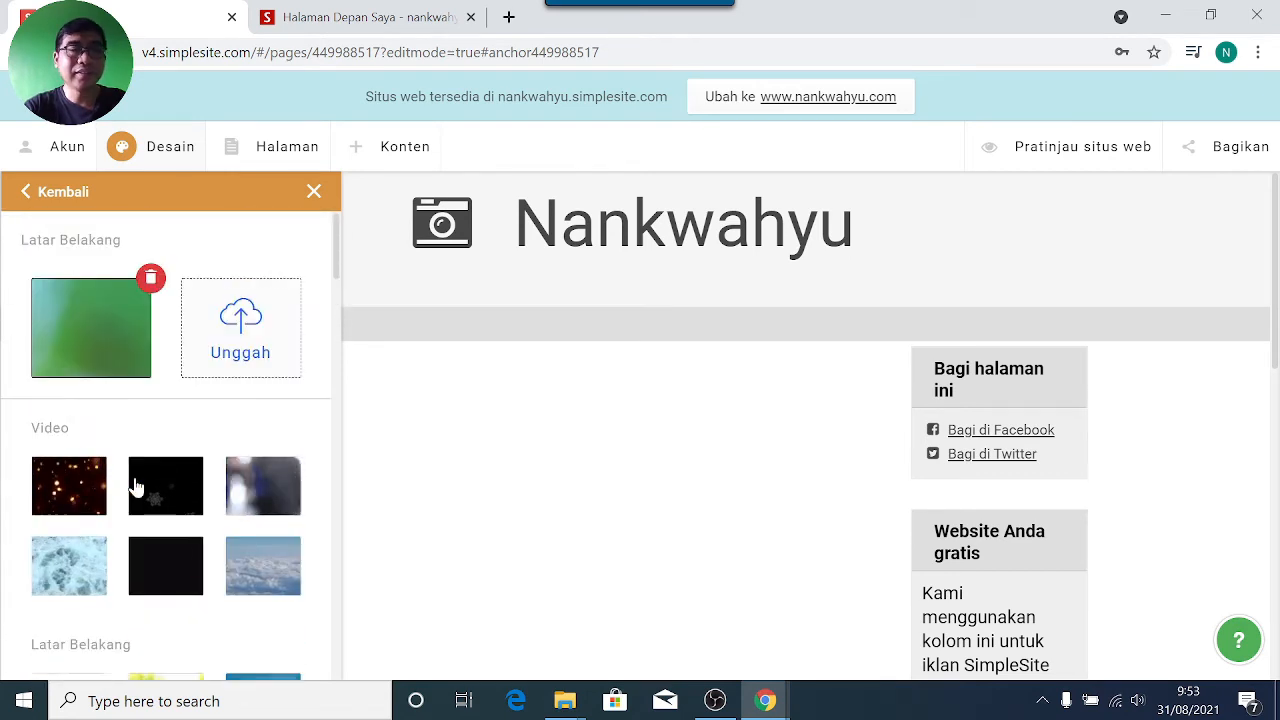
left_click(239, 325)
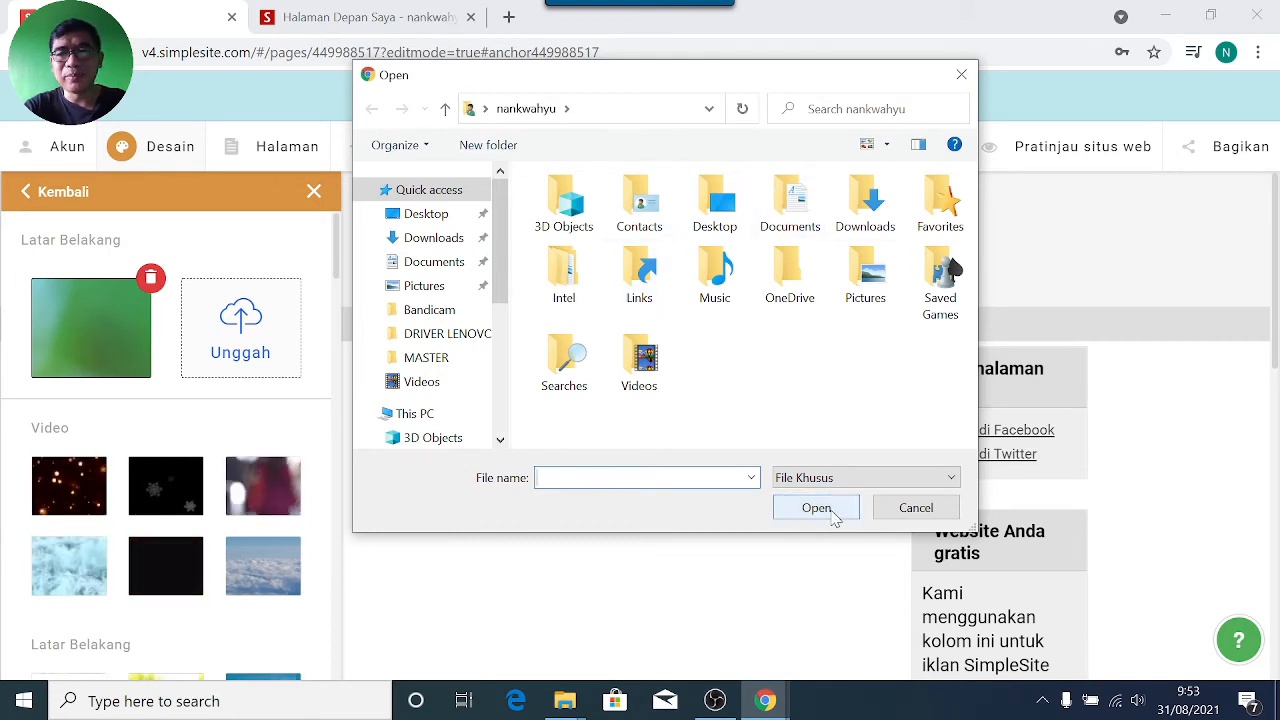
left_click(916, 507)
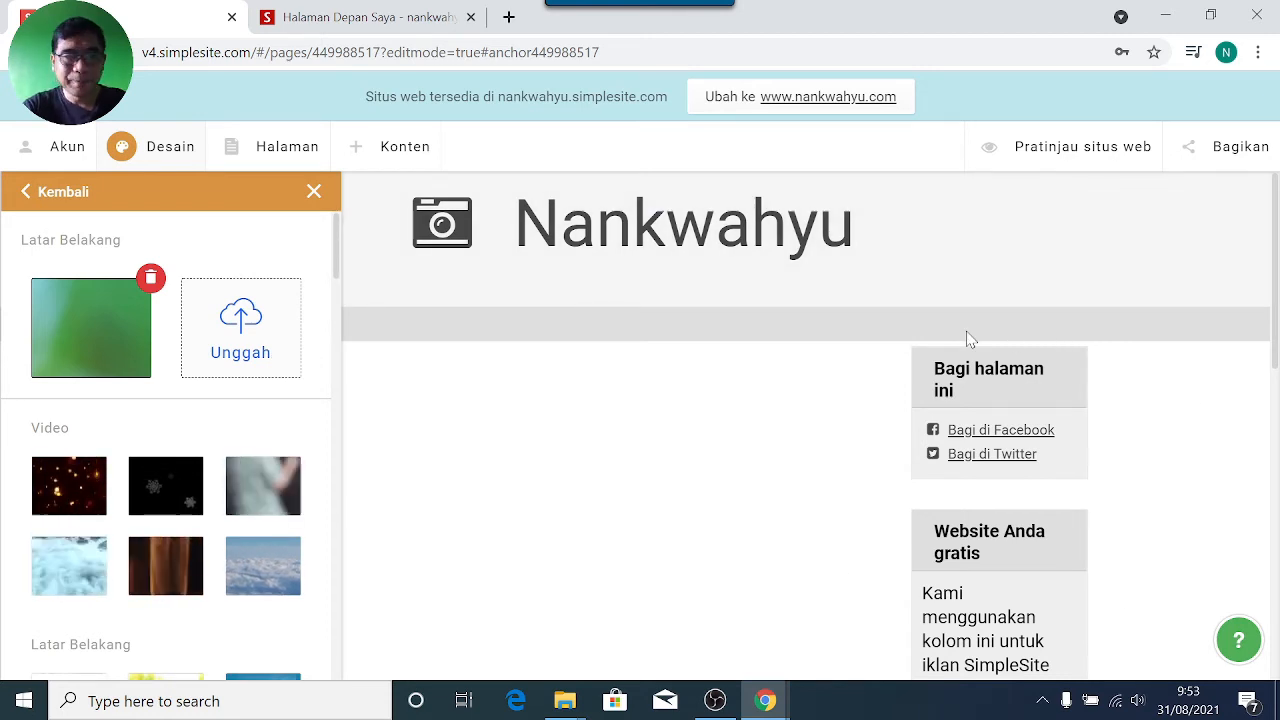
Step: Choose the dark brown wooden planks image from the free backgrounds as the website background
scroll(180, 413, "down", 3)
scroll(180, 413, "down", 1)
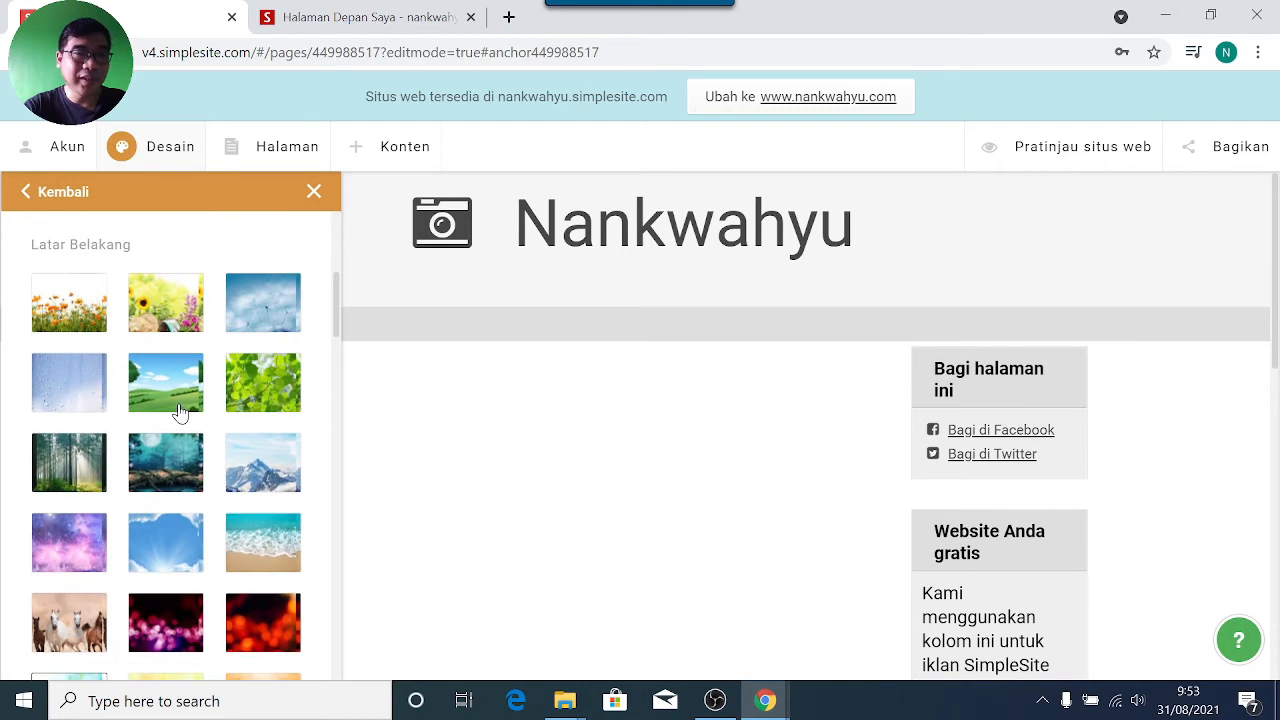
scroll(250, 475, "down", 4)
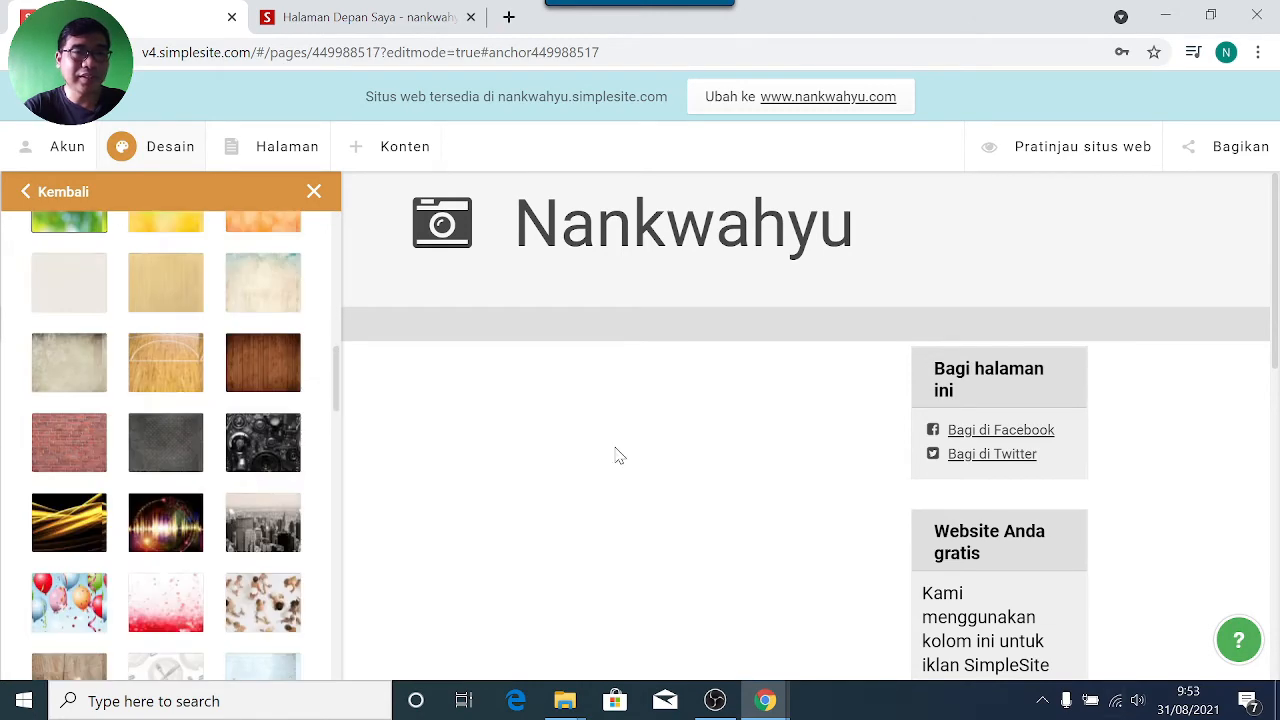
left_click(268, 375)
scroll(268, 375, "up", 5)
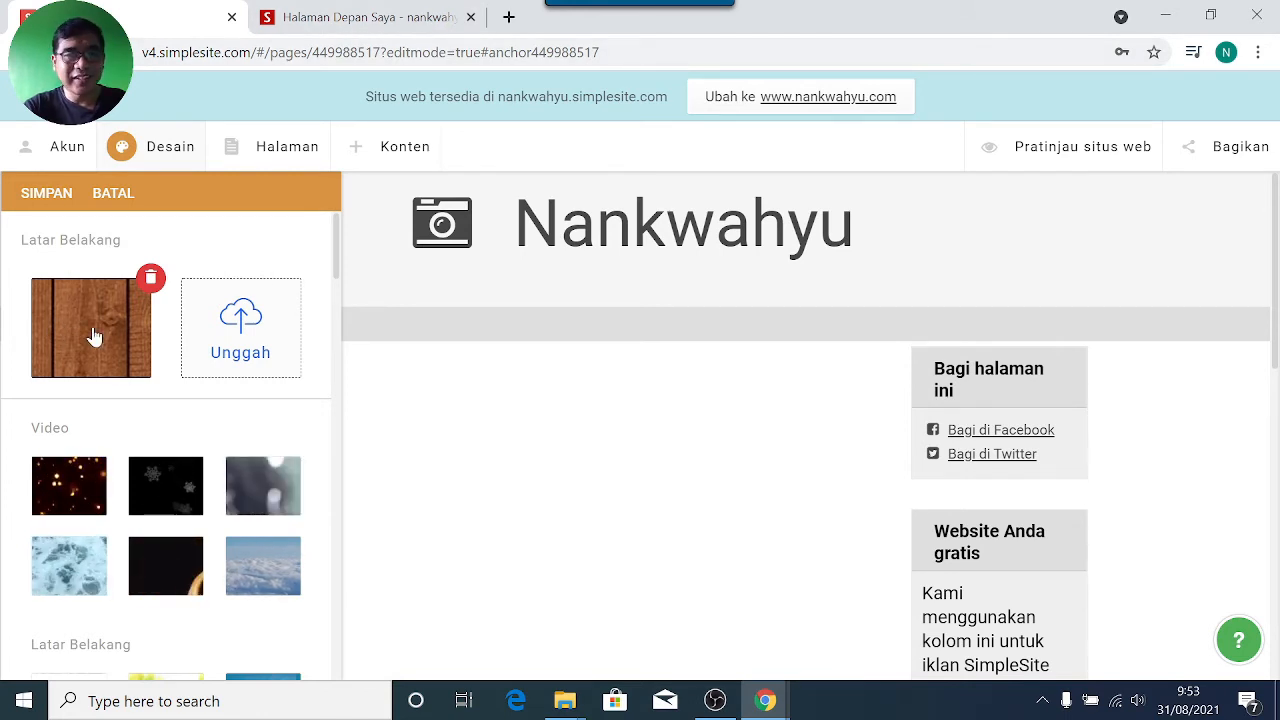
Step: Change the website background to the light blue water-droplets image from the free backgrounds
scroll(92, 335, "down", 1)
scroll(92, 335, "down", 1)
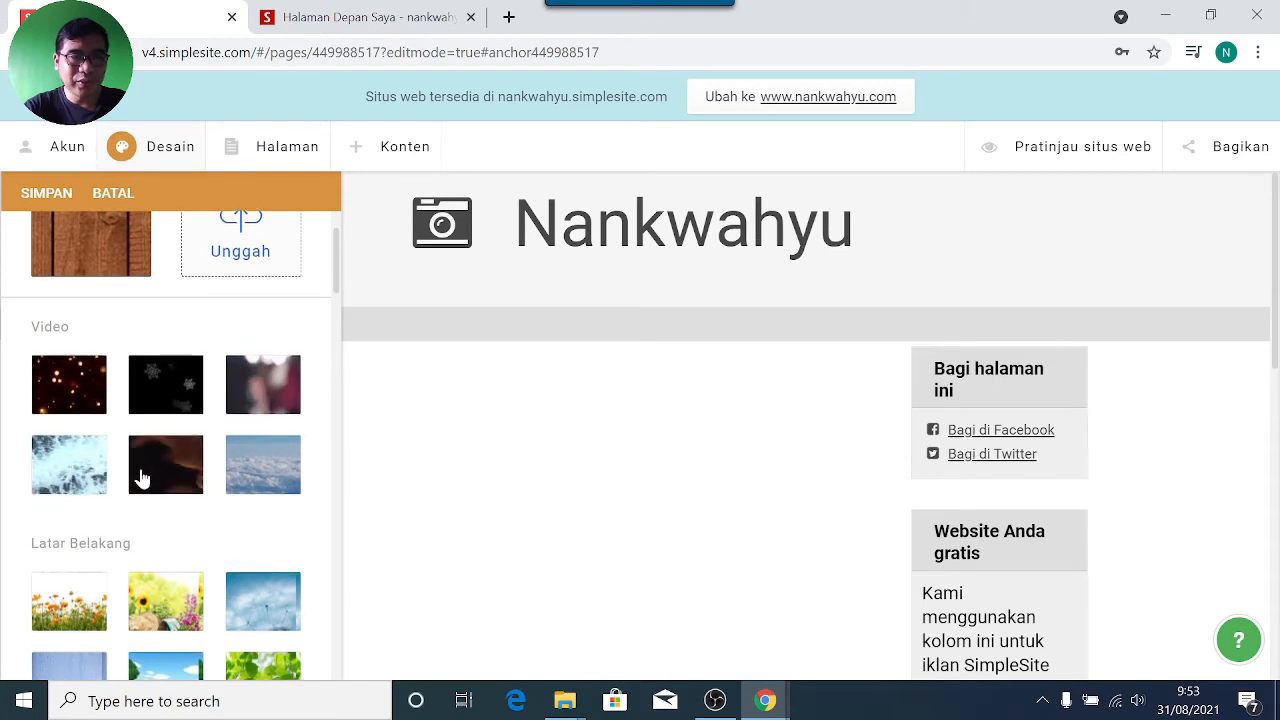
scroll(143, 471, "down", 2)
scroll(257, 300, "up", 2)
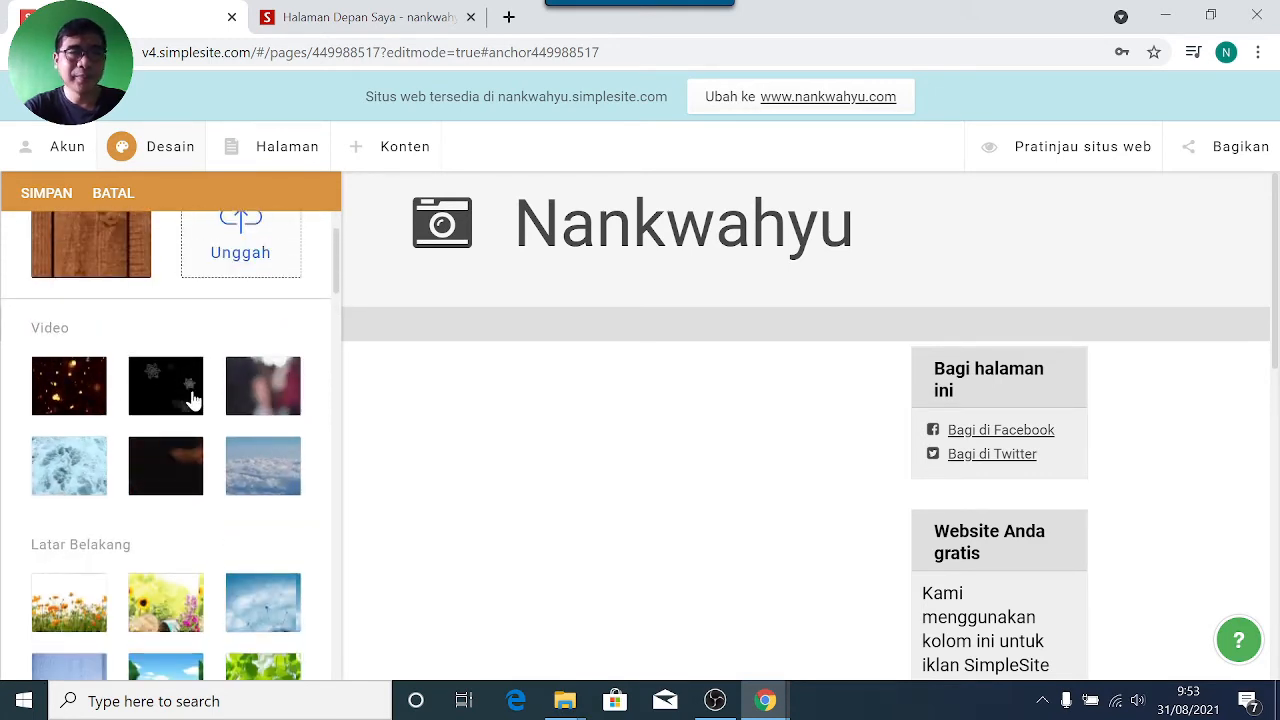
scroll(193, 395, "down", 1)
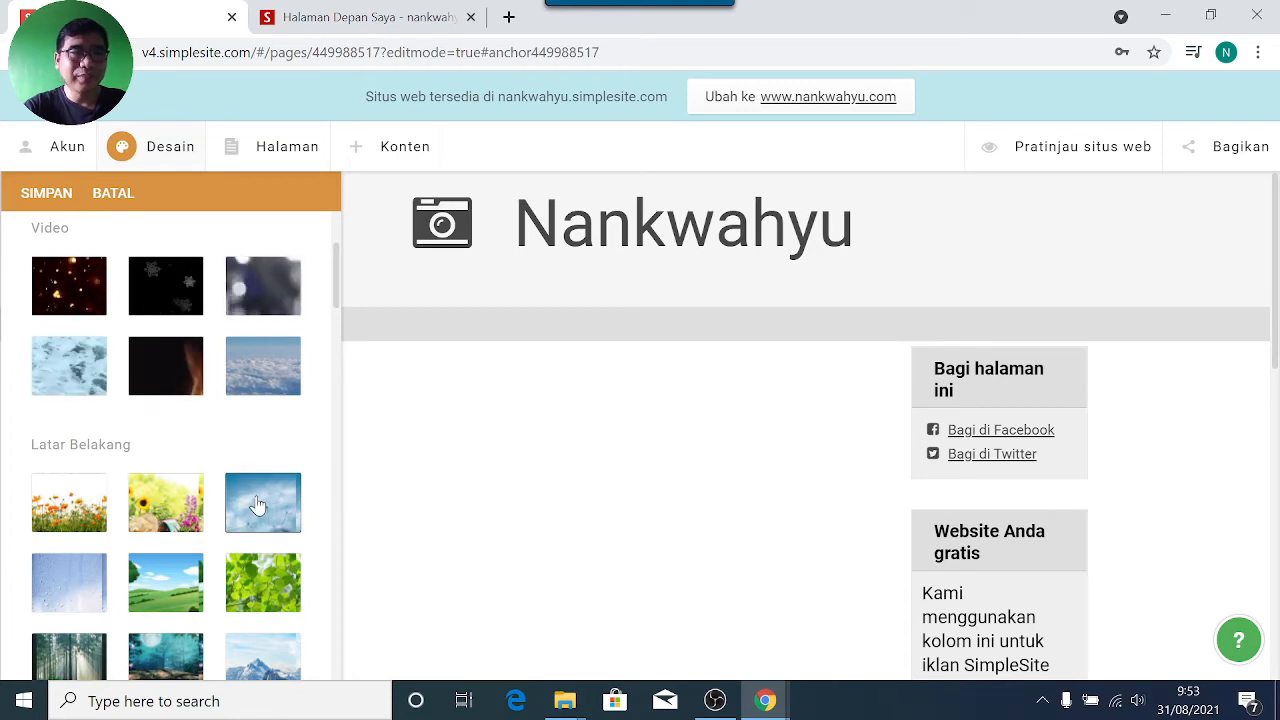
scroll(257, 430, "up", 2)
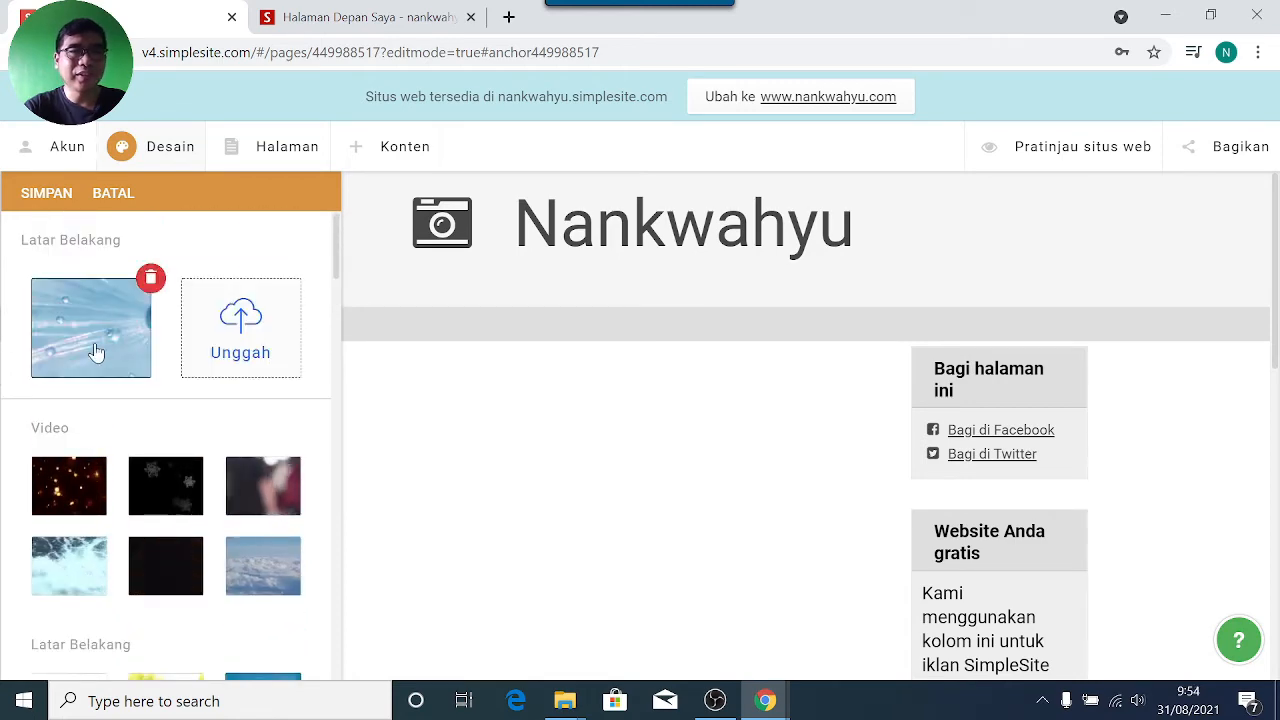
Step: Set the website background to the red and orange blurred-lights image from the free backgrounds and save it
scroll(96, 352, "down", 5)
scroll(96, 352, "down", 3)
scroll(96, 352, "up", 1)
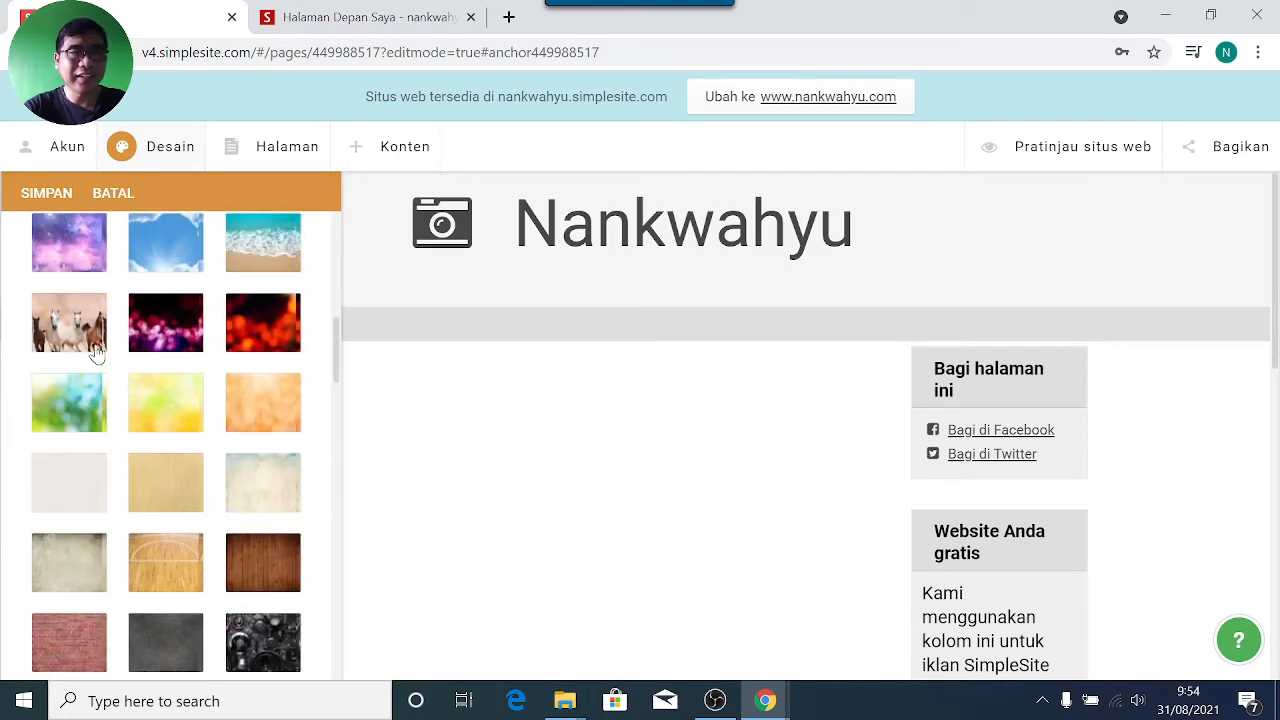
left_click(278, 335)
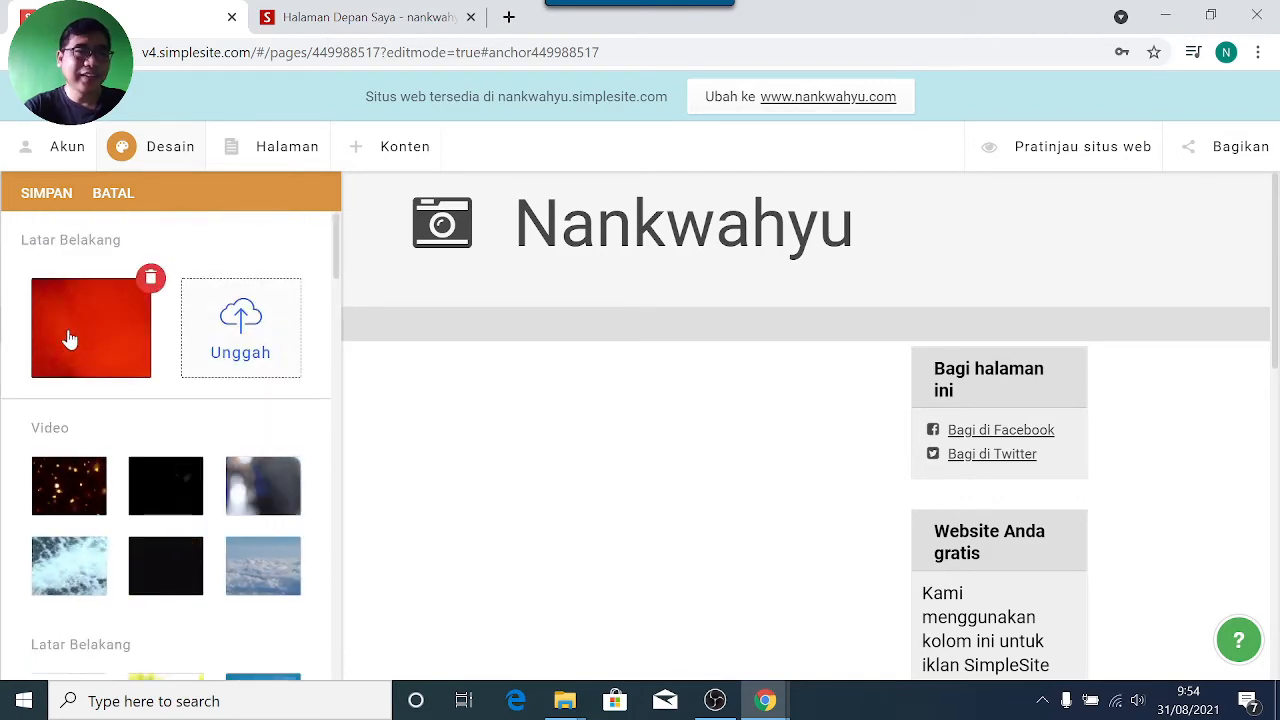
scroll(214, 400, "down", 12)
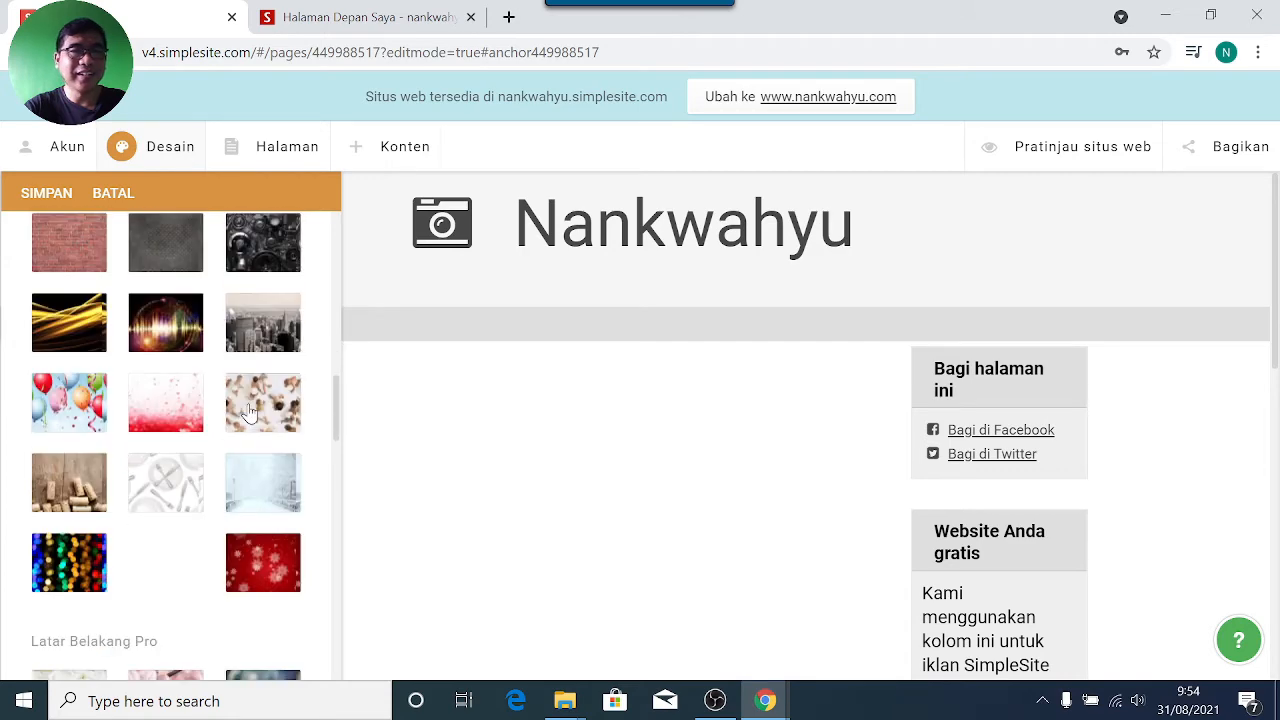
scroll(250, 410, "up", 12)
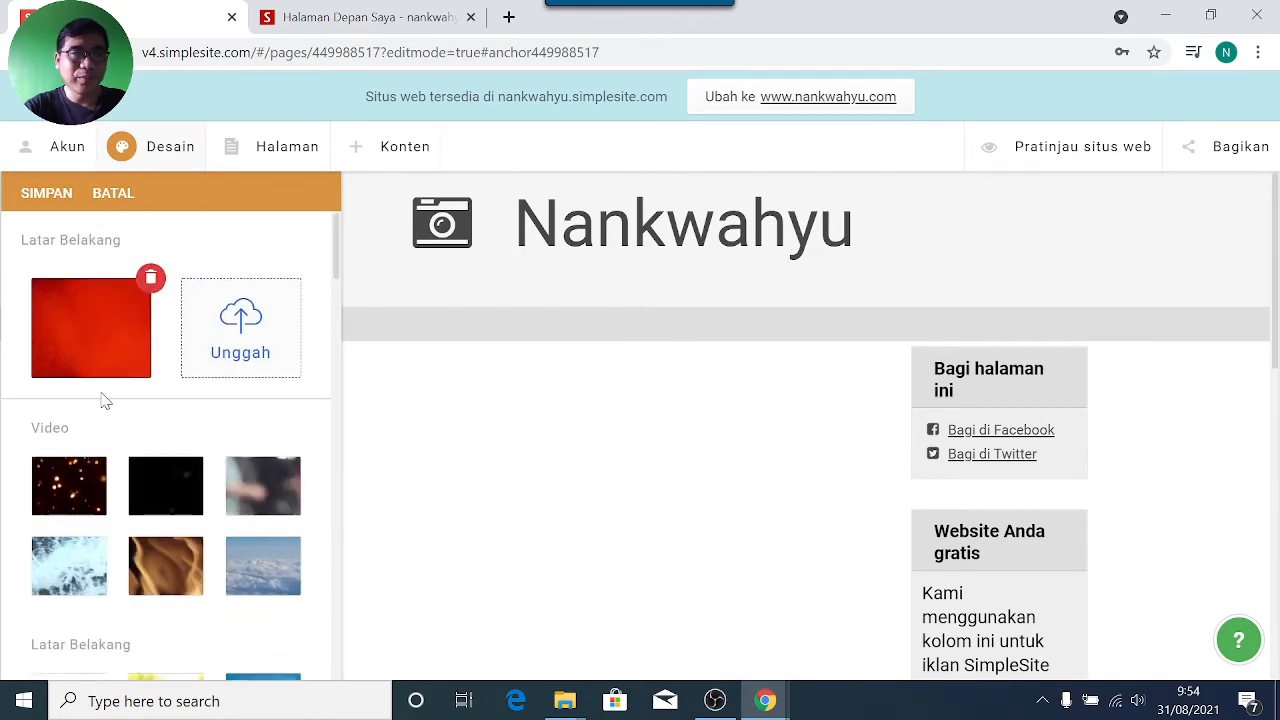
left_click(40, 193)
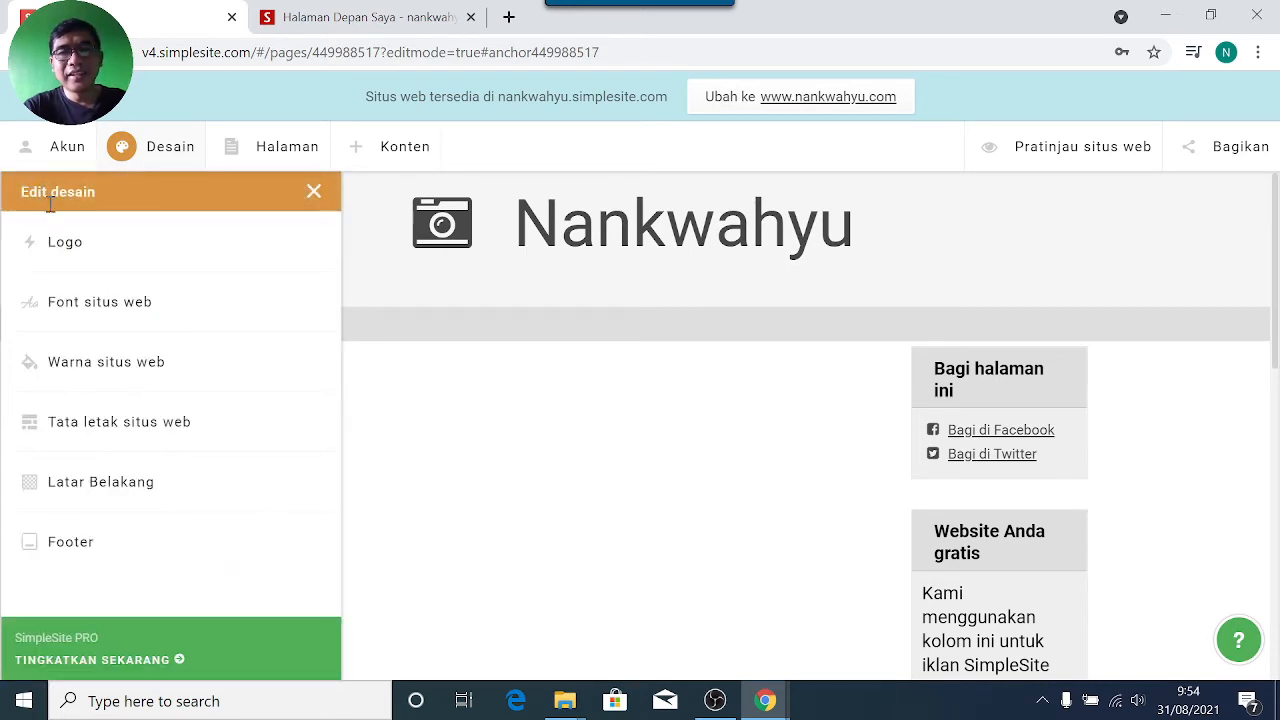
Step: Examine the footer's visitor comment setting and the website font list, returning to the design options without changing anything
left_click(64, 550)
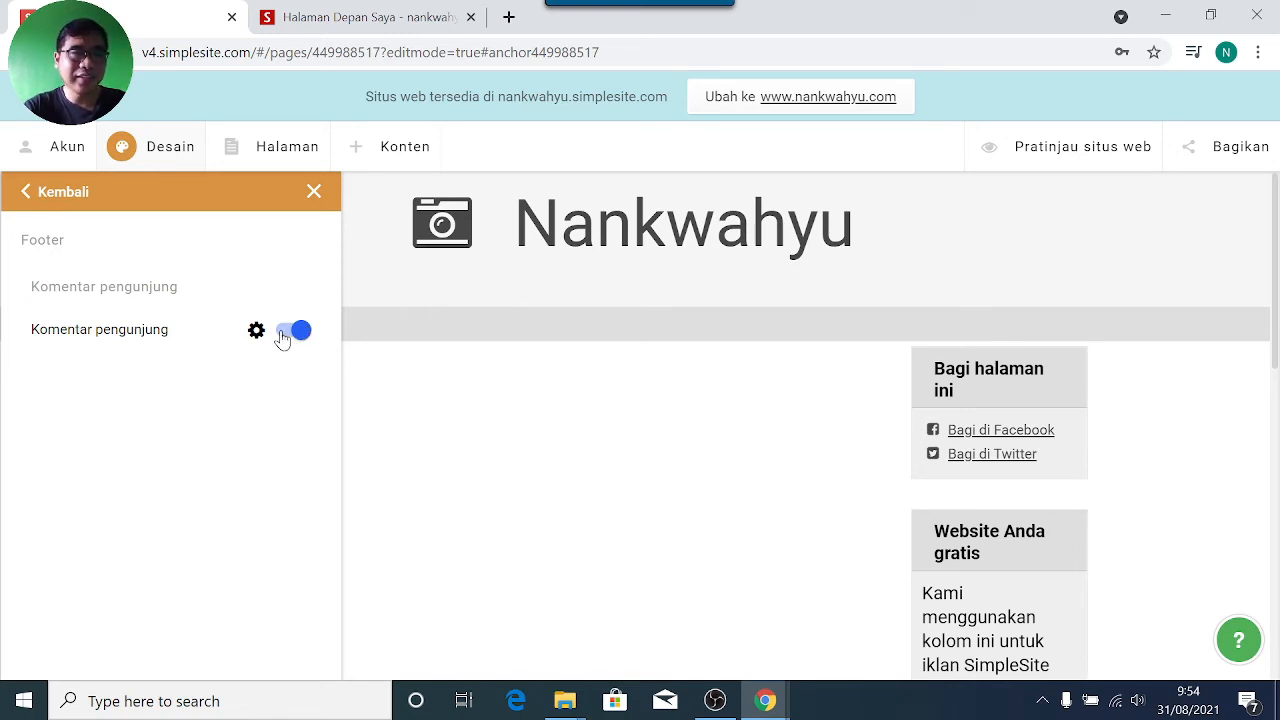
left_click(55, 192)
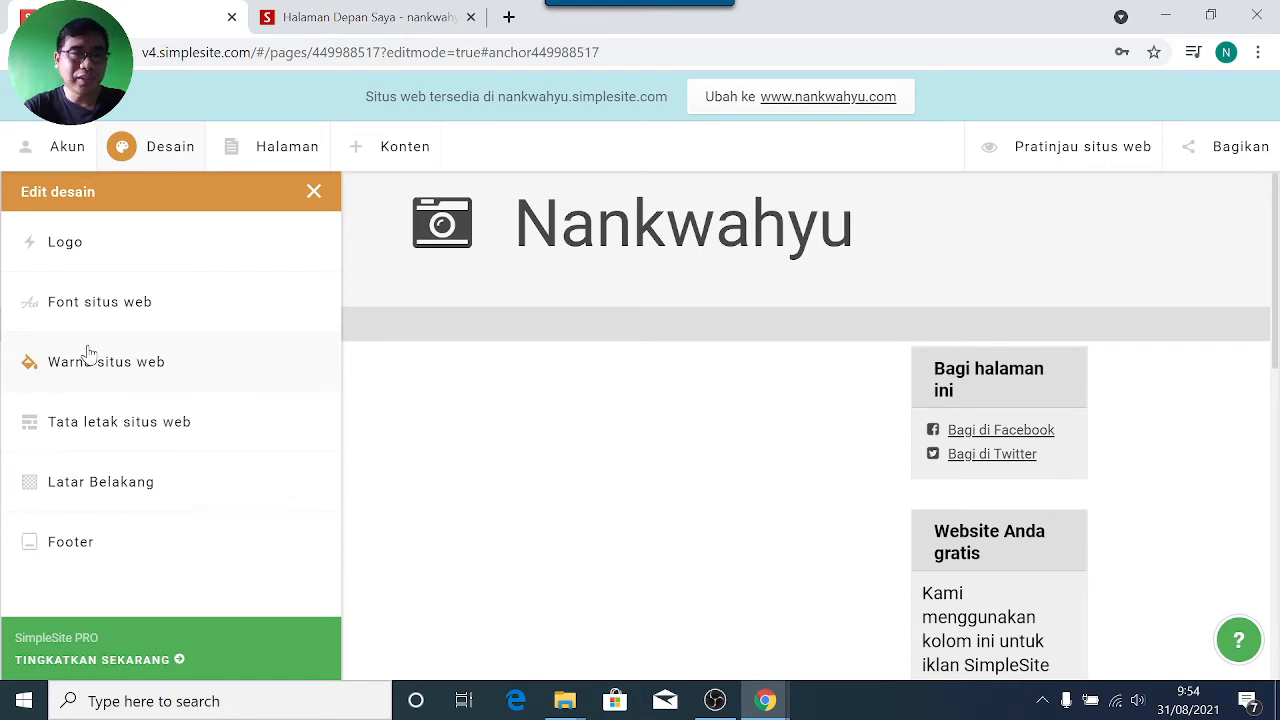
left_click(112, 309)
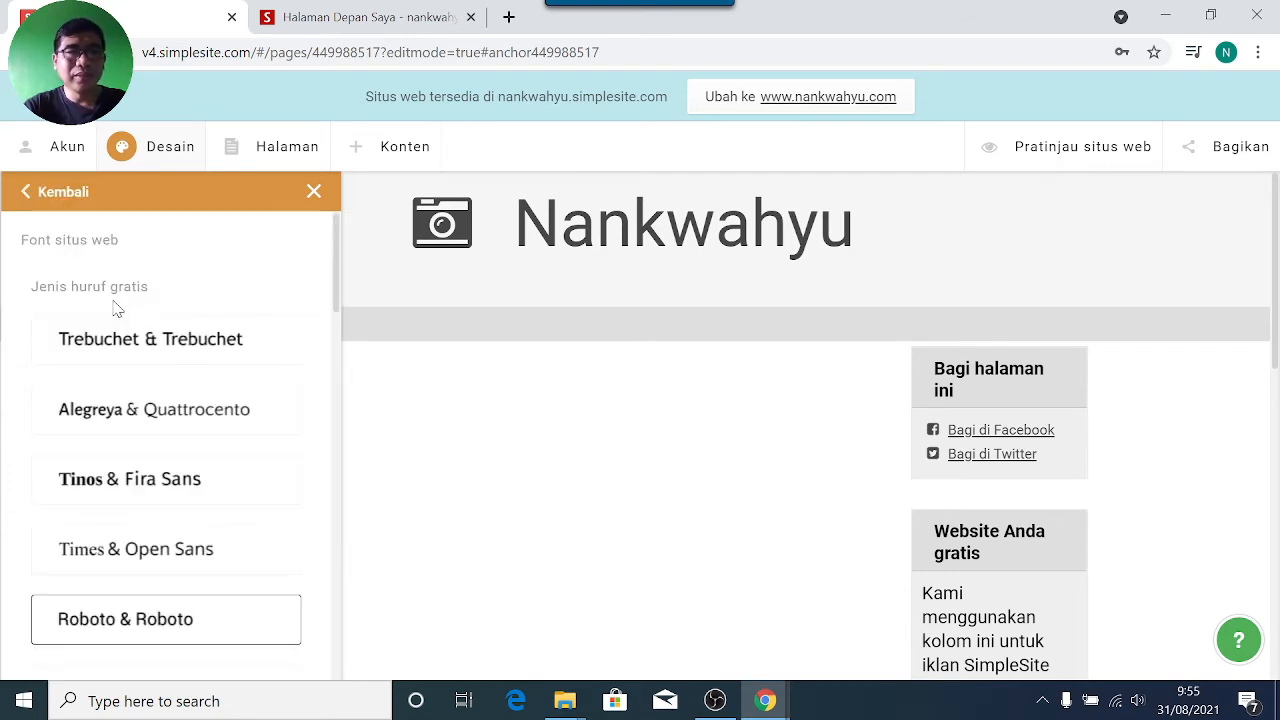
left_click(58, 192)
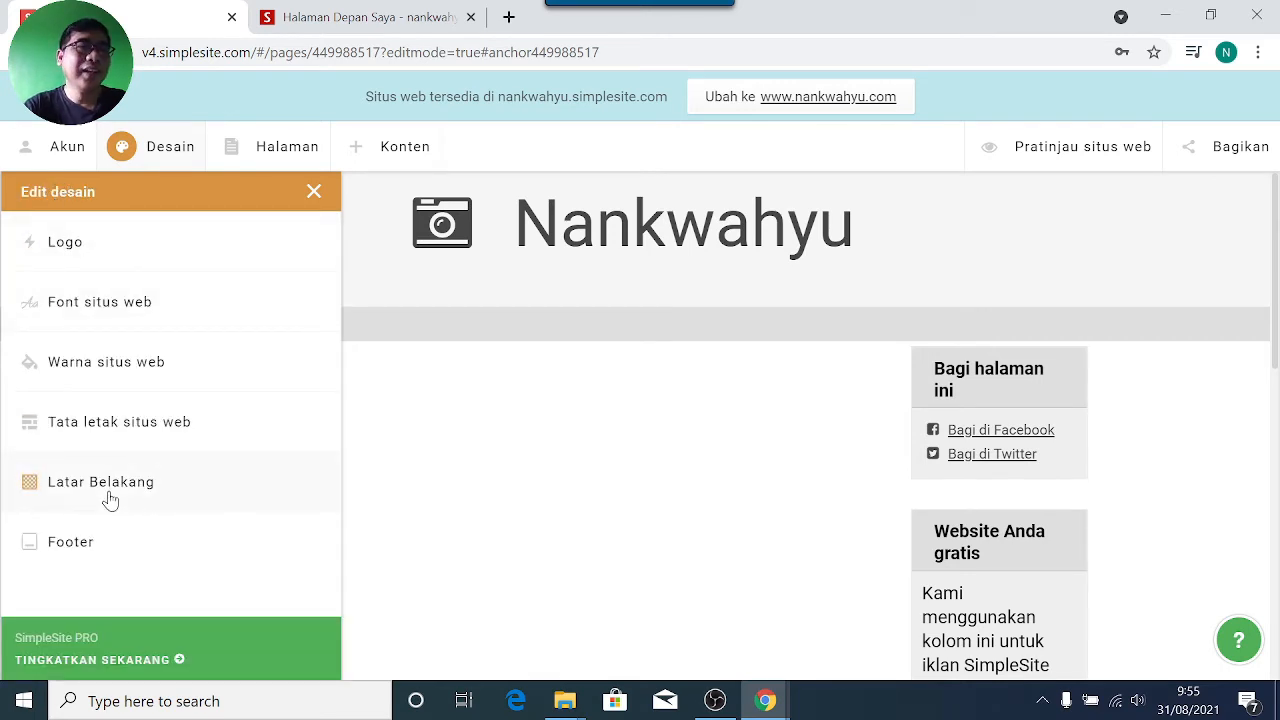
Step: Open the website's page manager, reload the published site in its own tab to check the background, and return to the editor
left_click(287, 157)
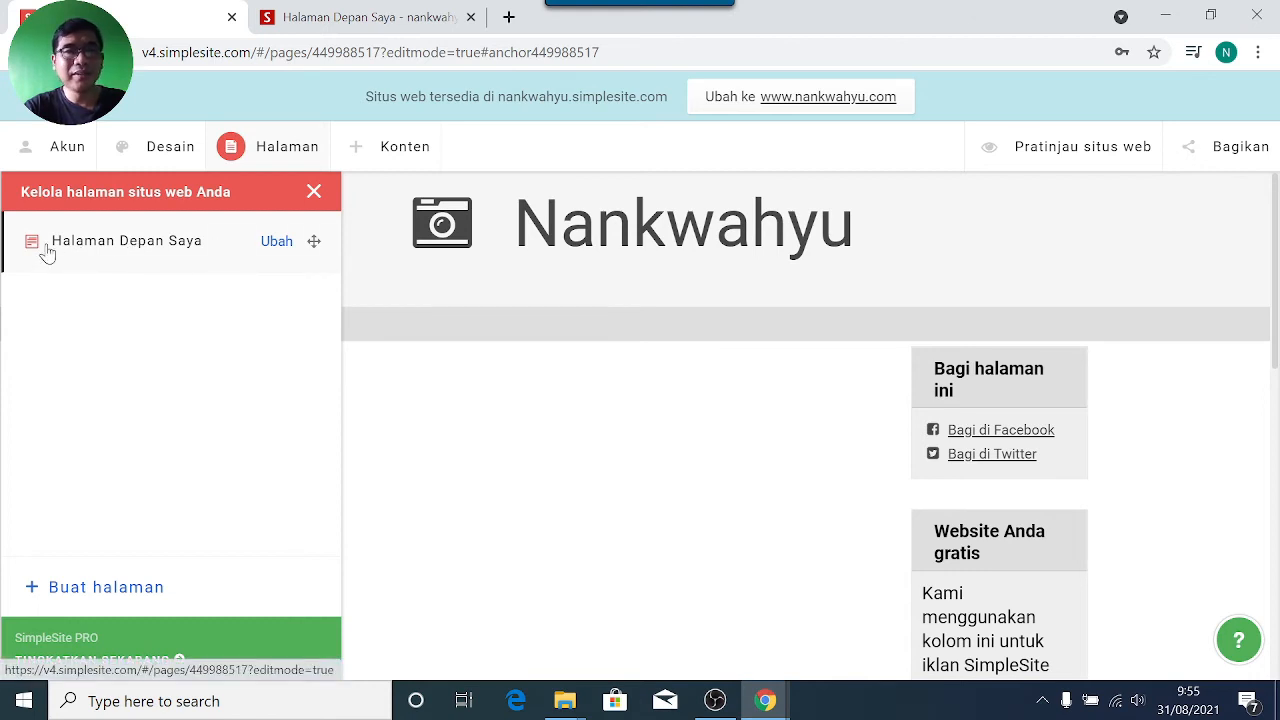
left_click(335, 20)
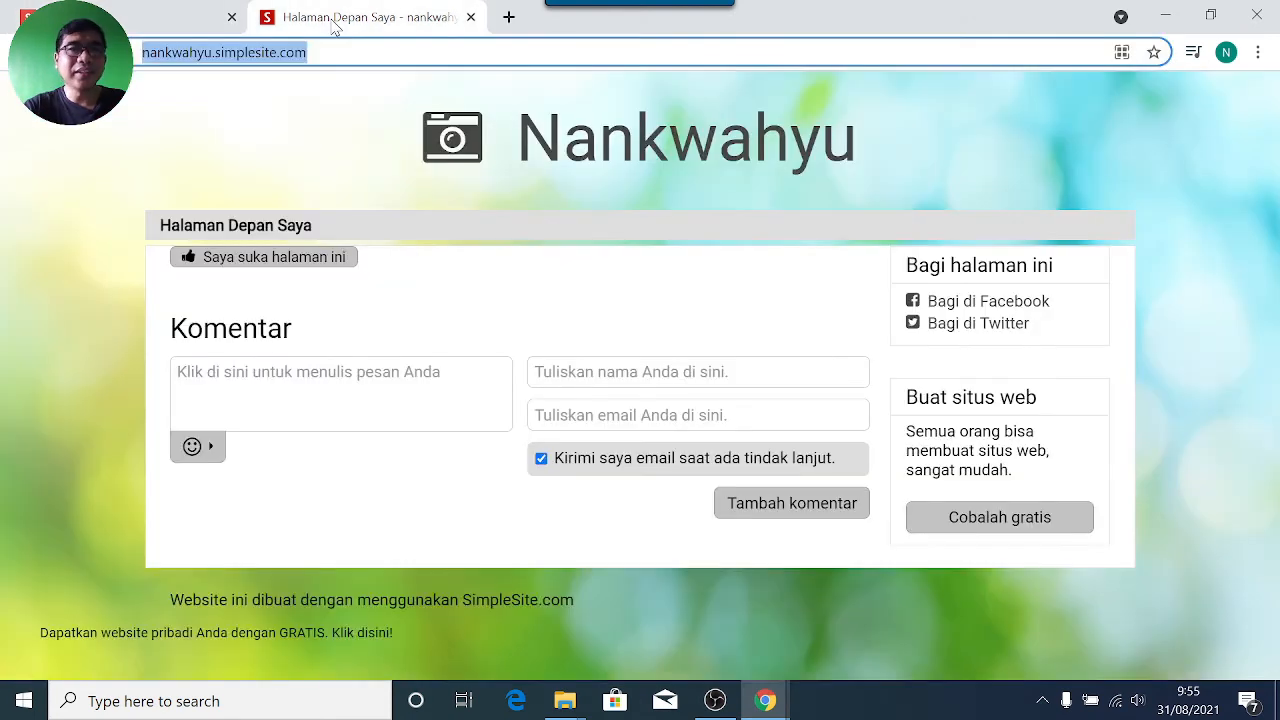
key("Return")
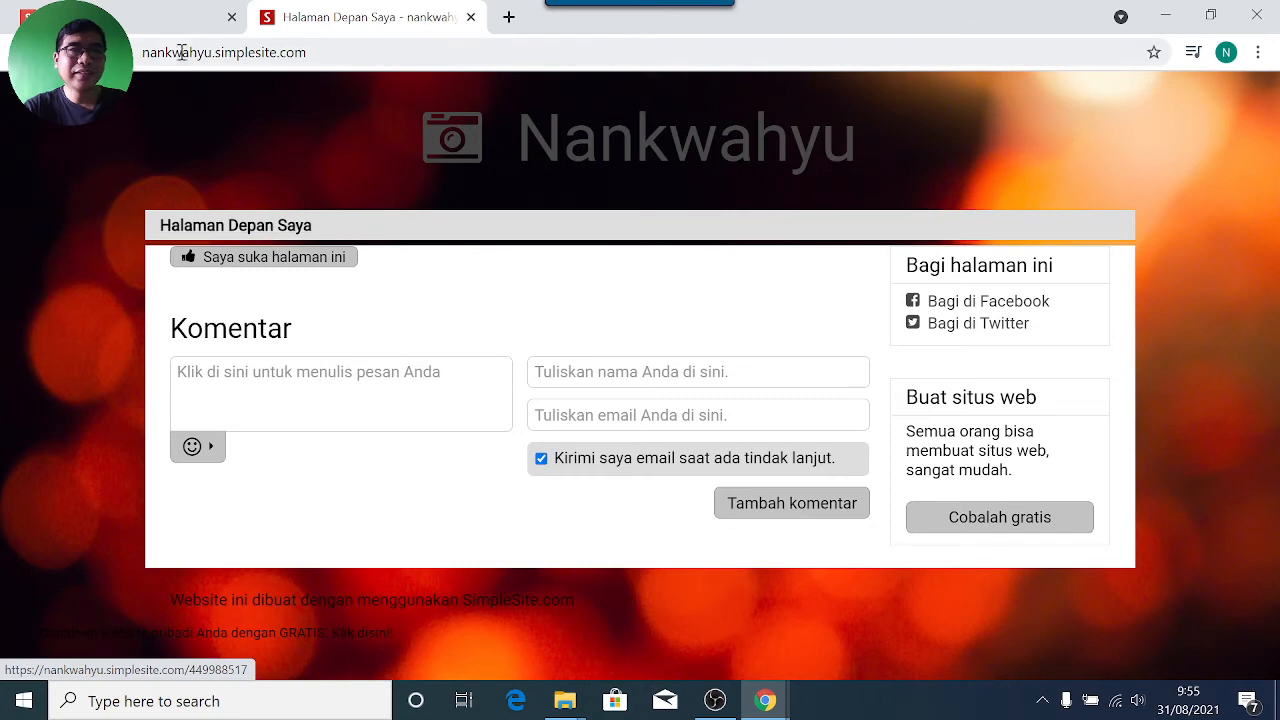
left_click(160, 28)
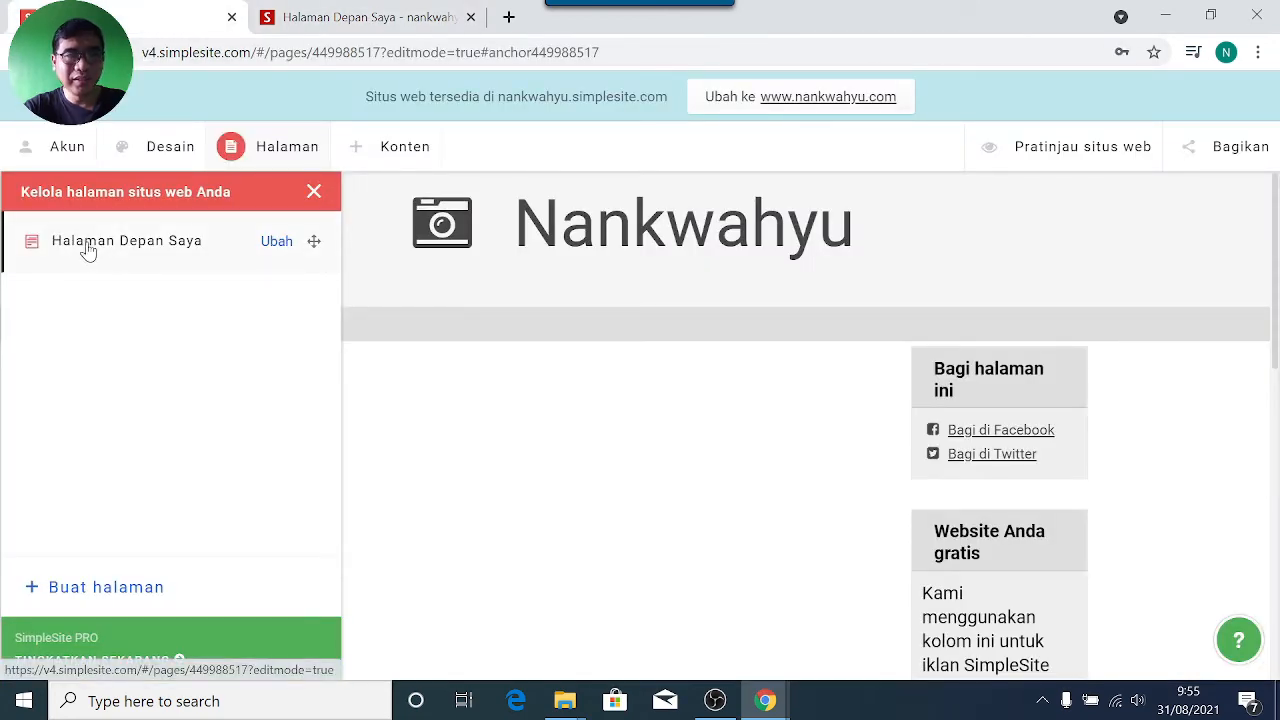
Step: Rename the website's front page to Home and save the new page name
left_click(273, 243)
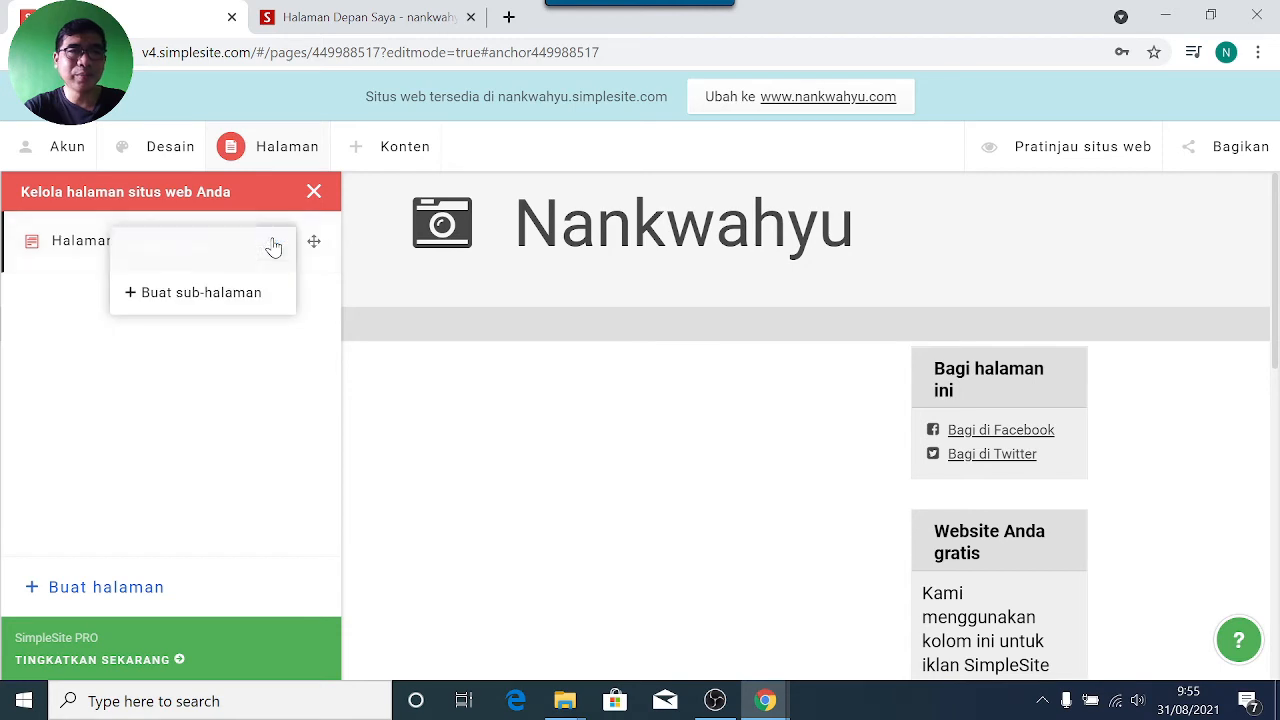
left_click(203, 250)
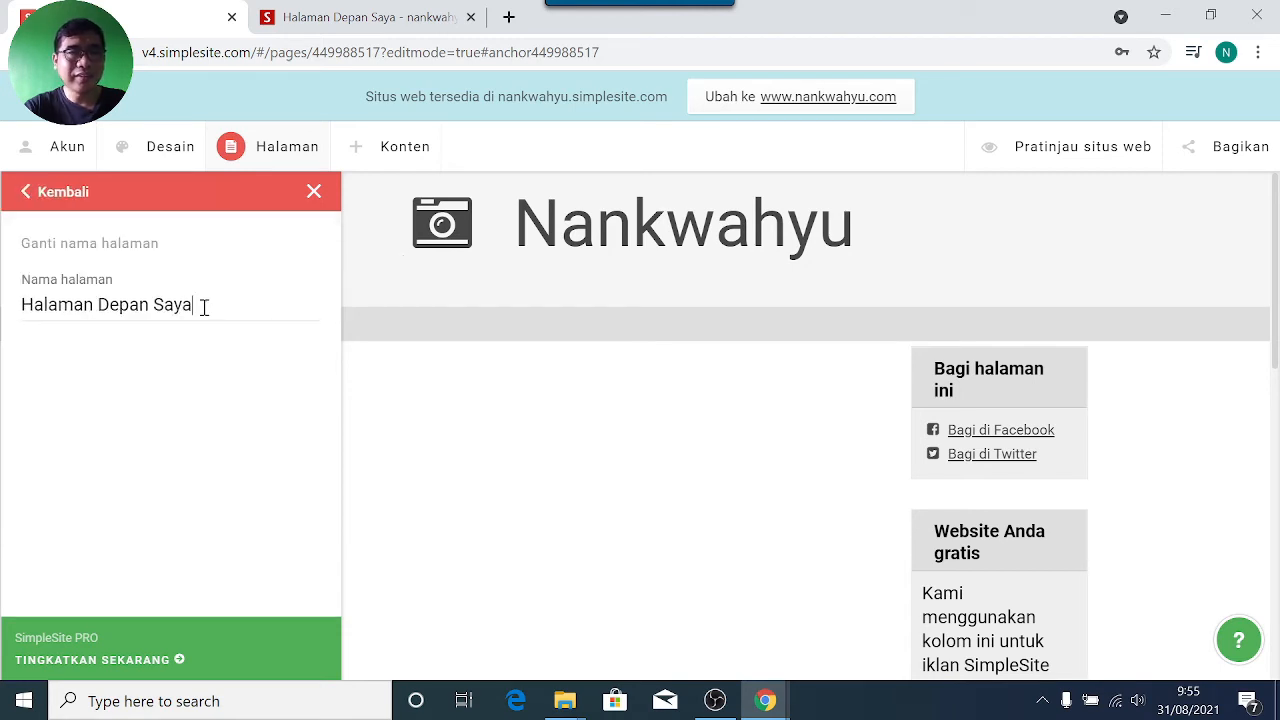
left_click_drag(203, 306, 17, 318)
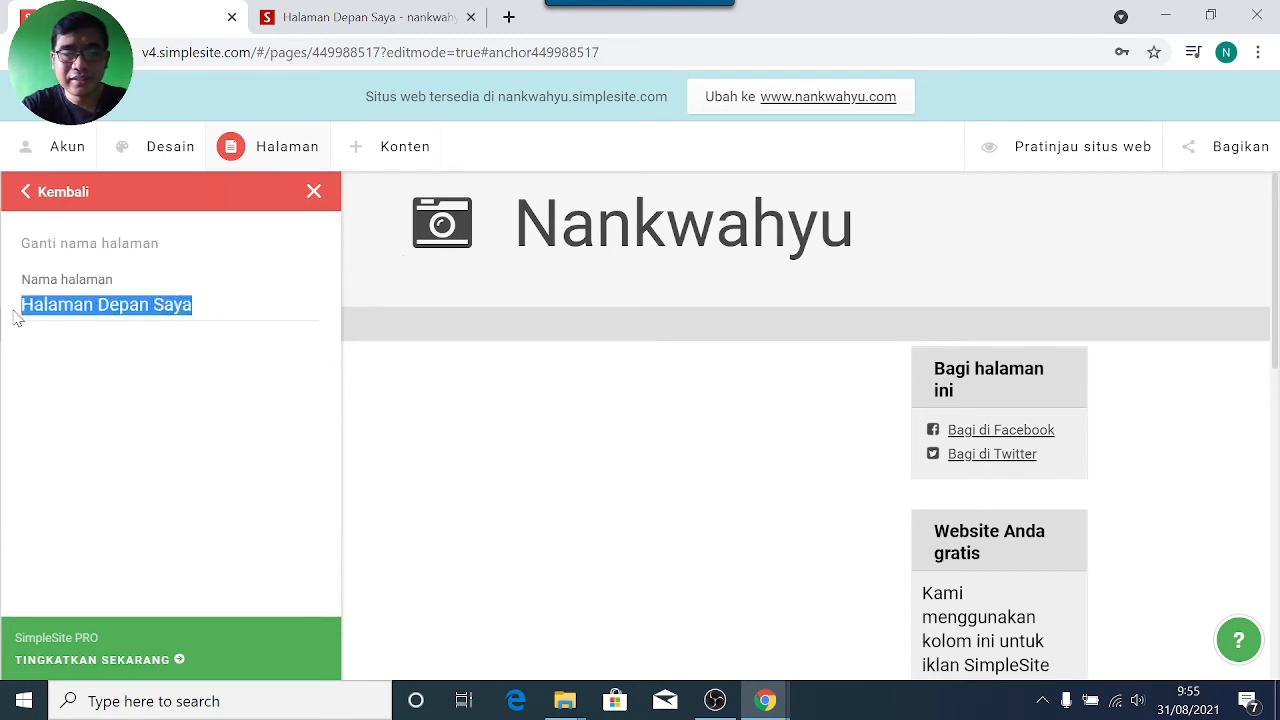
type("Home")
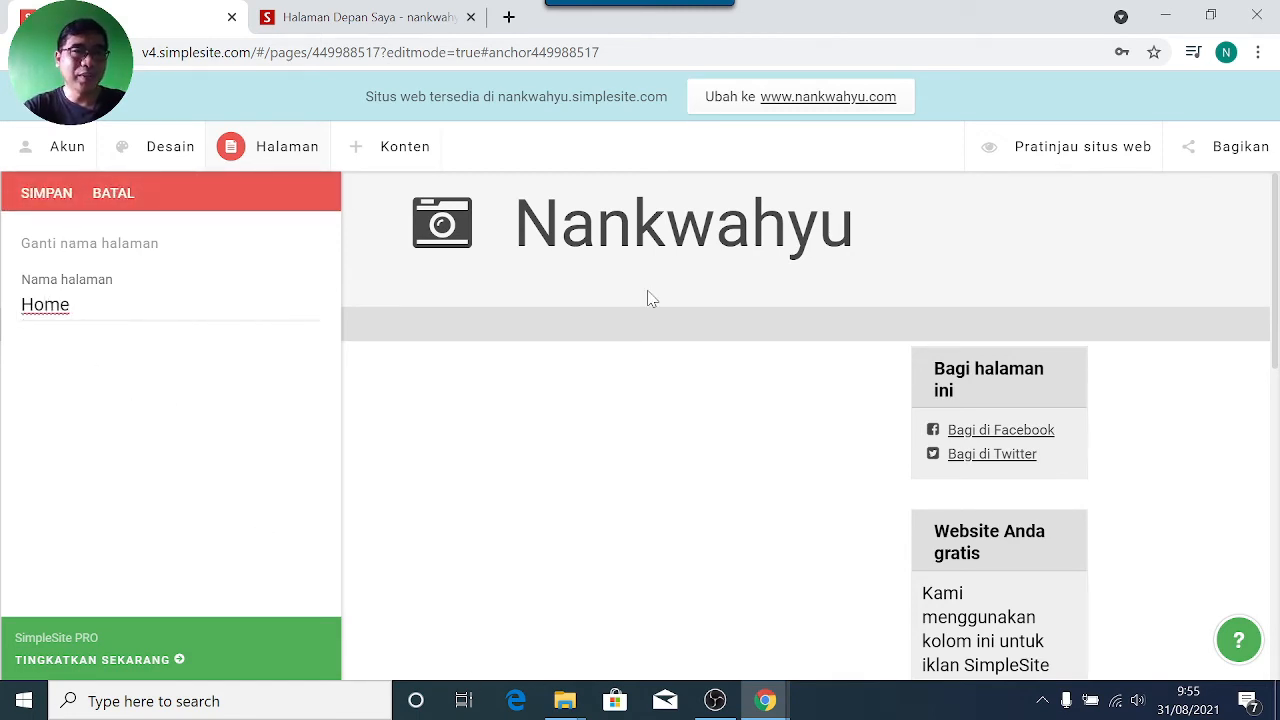
left_click(46, 196)
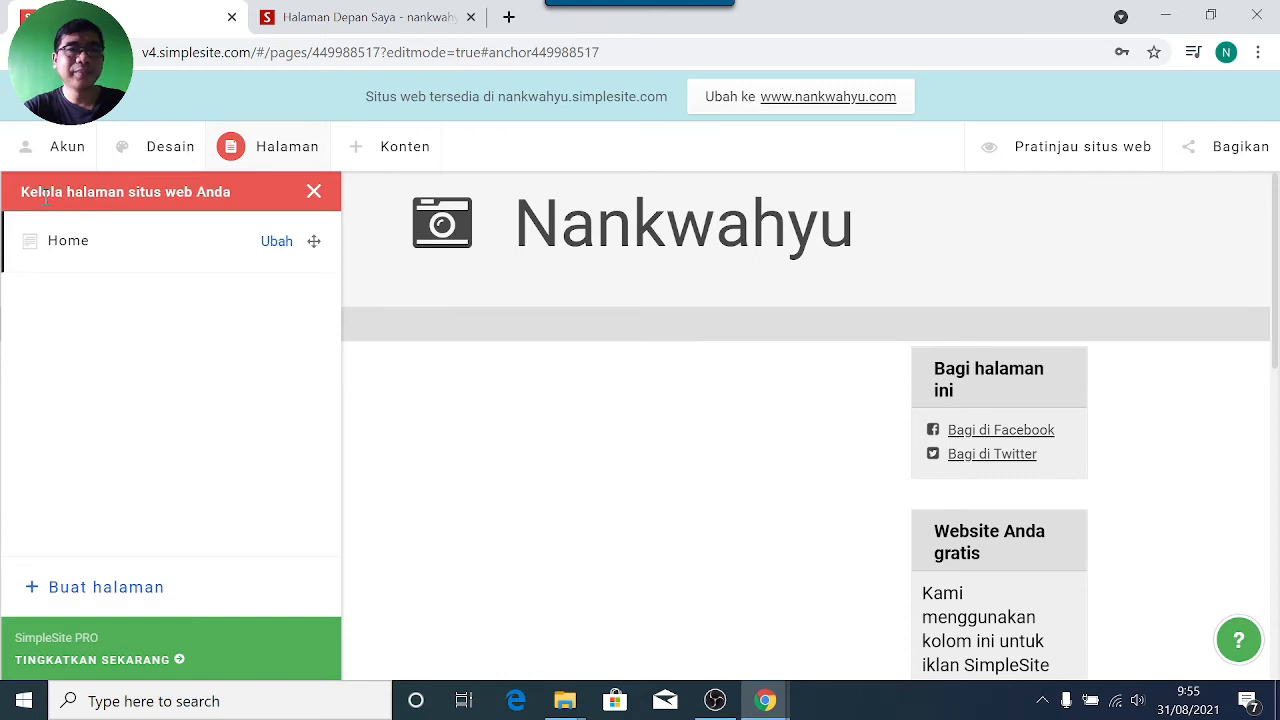
Step: Reload the published site in its own tab to check the page name in its navigation, and return to the editor
left_click(330, 18)
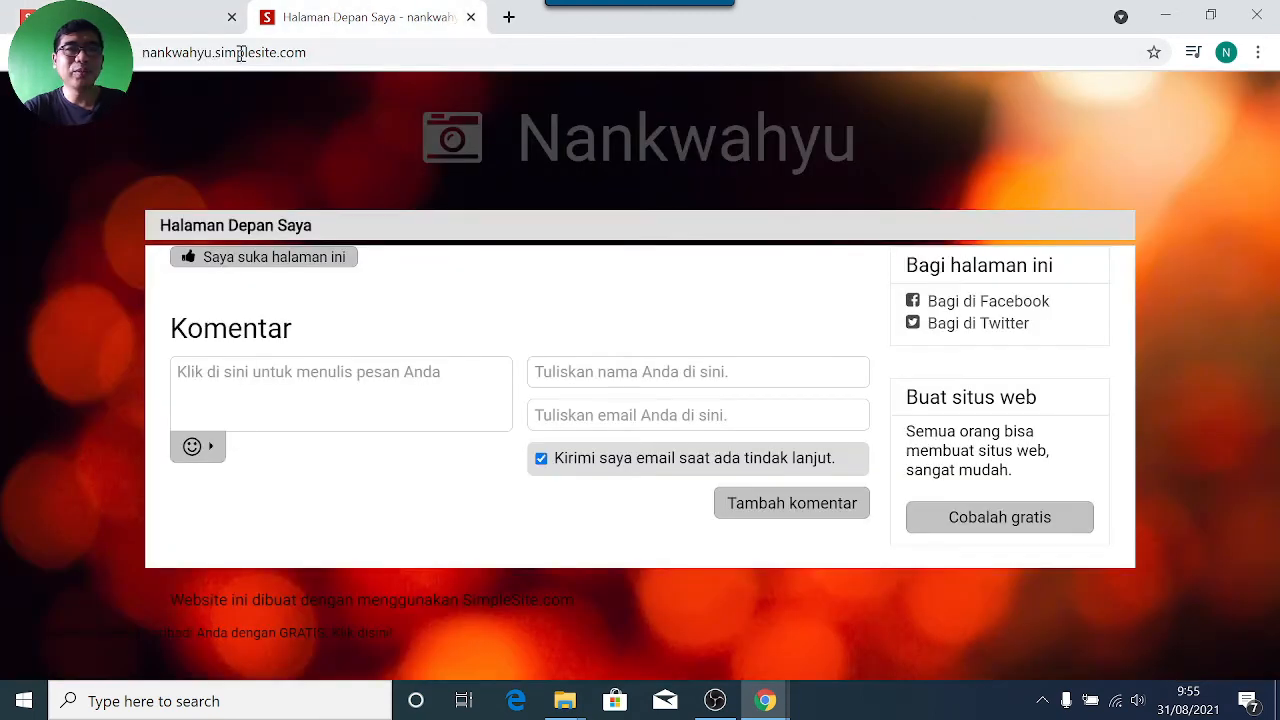
key("F5")
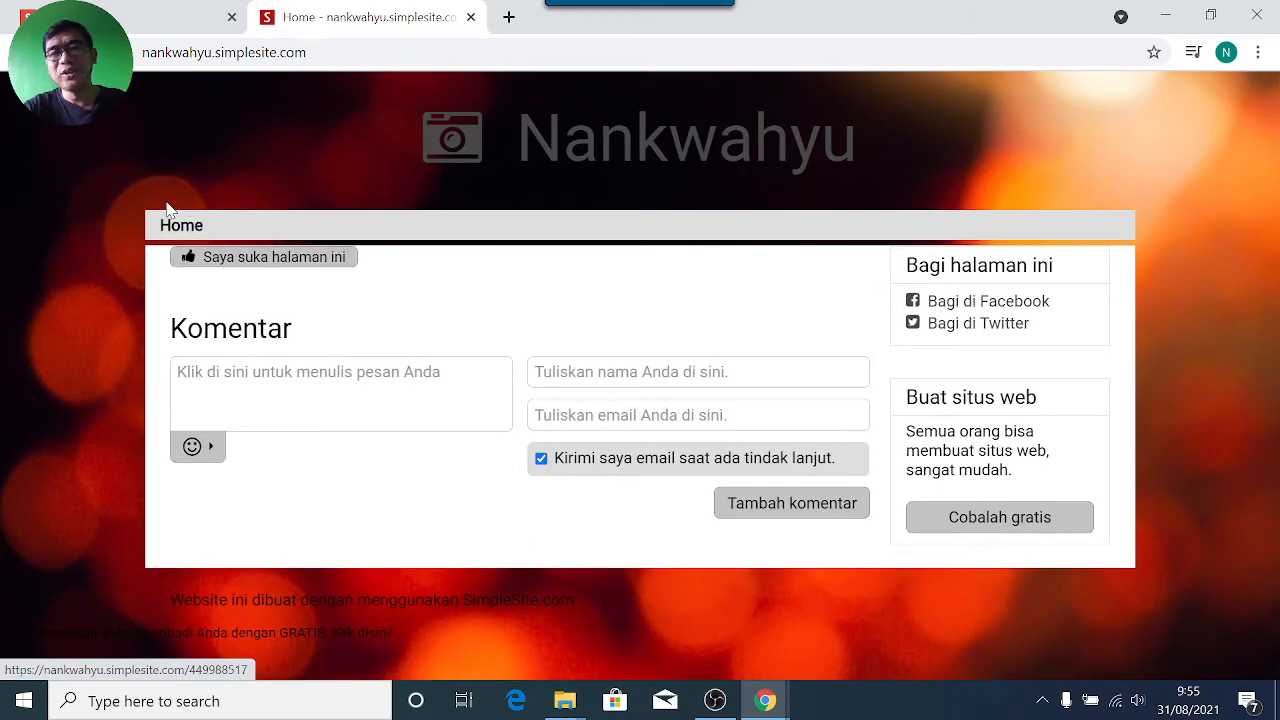
left_click(148, 30)
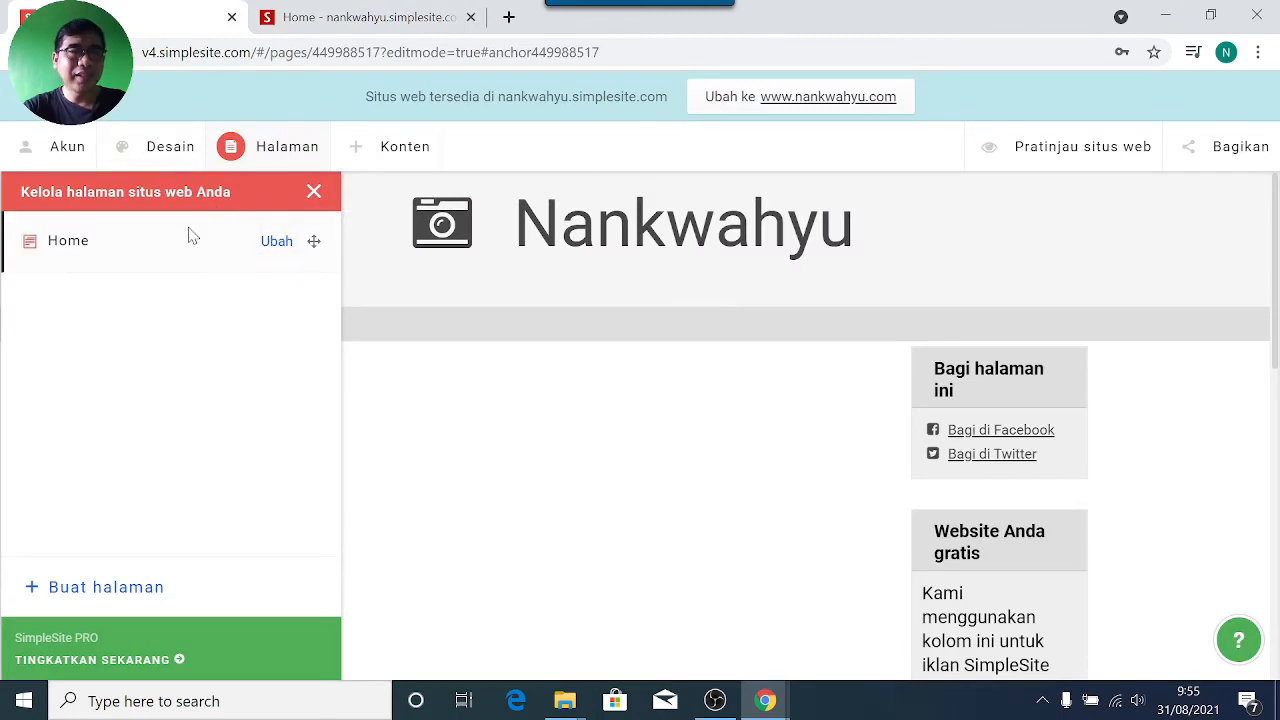
Step: Create a new page of the Kontak type, name it Contact and save it
left_click(93, 590)
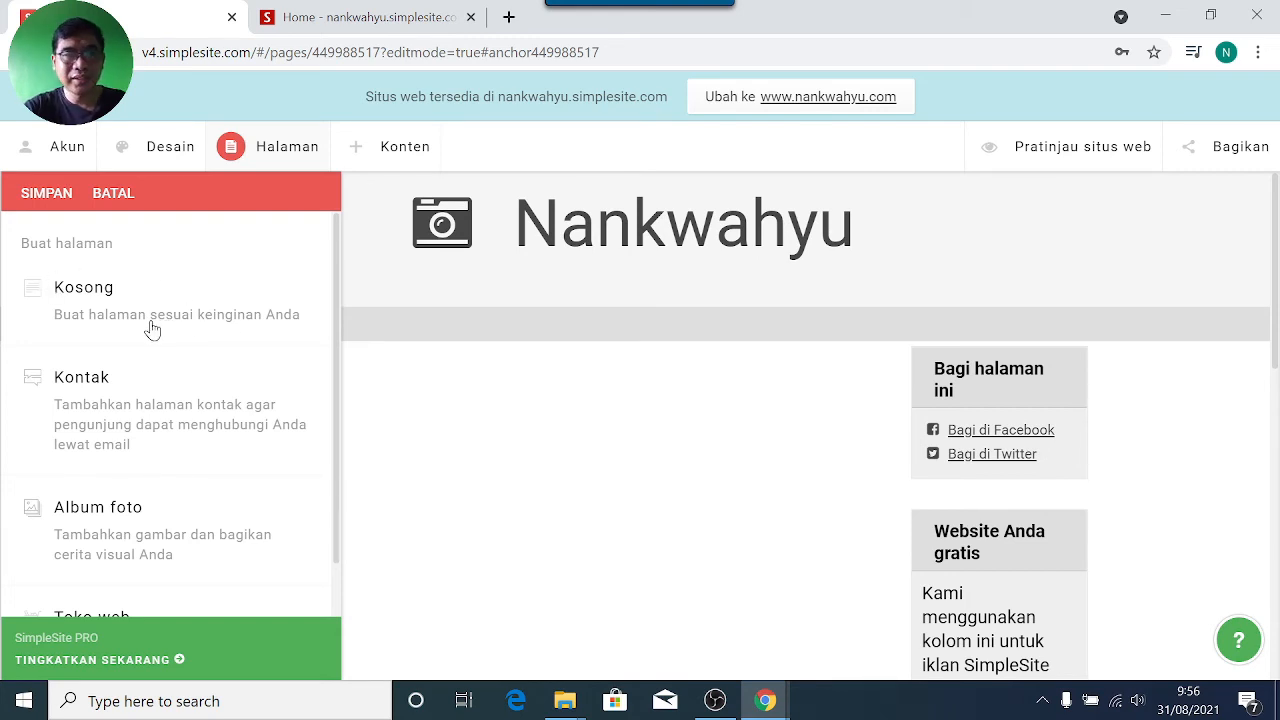
scroll(126, 322, "down", 1)
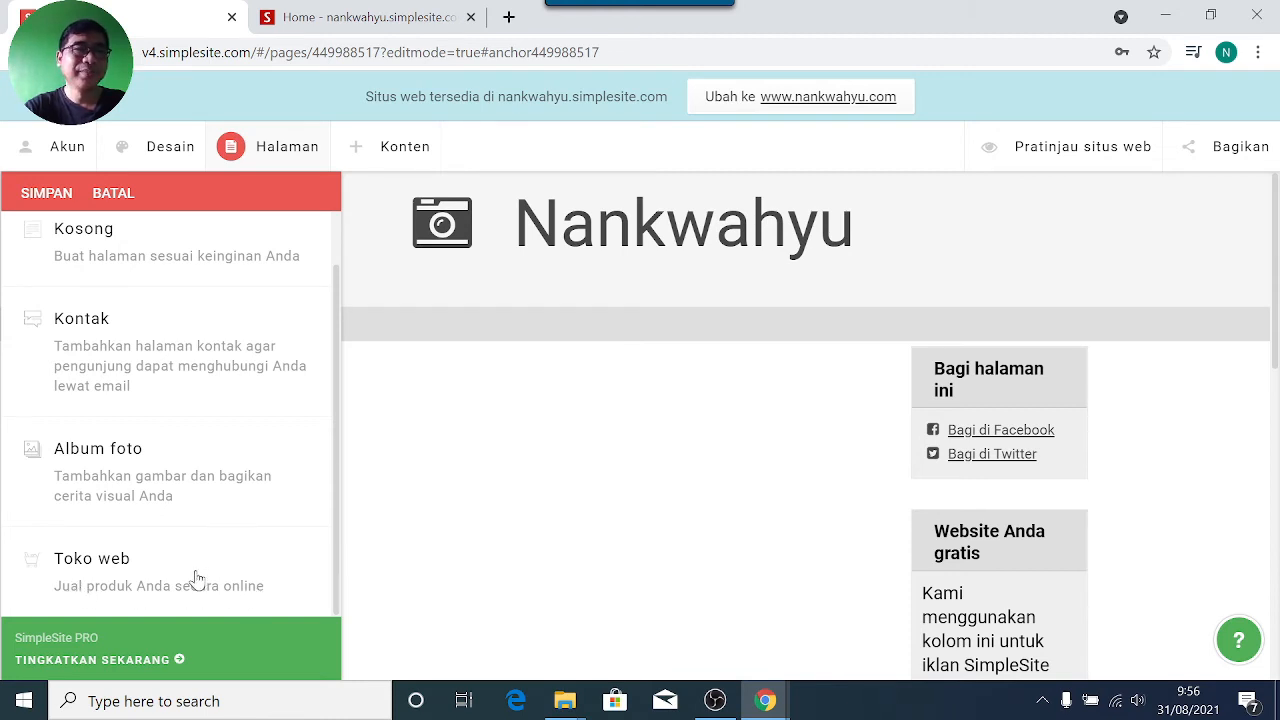
scroll(197, 580, "up", 1)
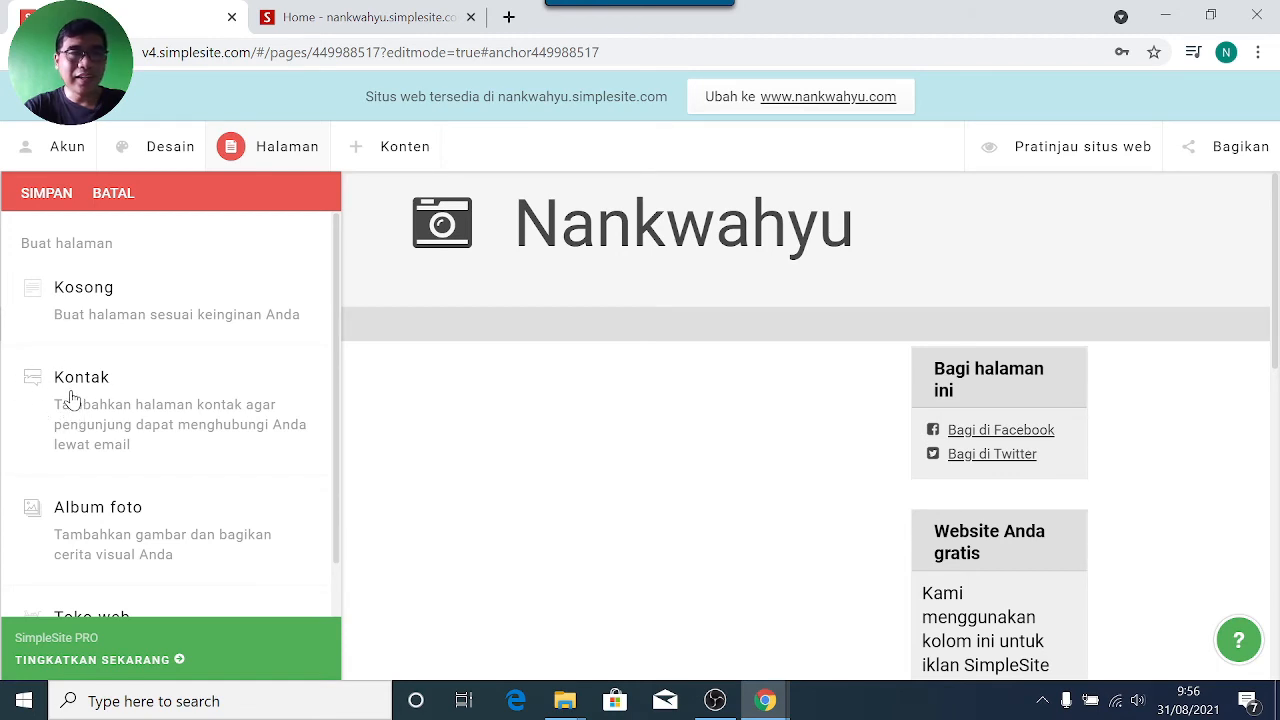
left_click(101, 428)
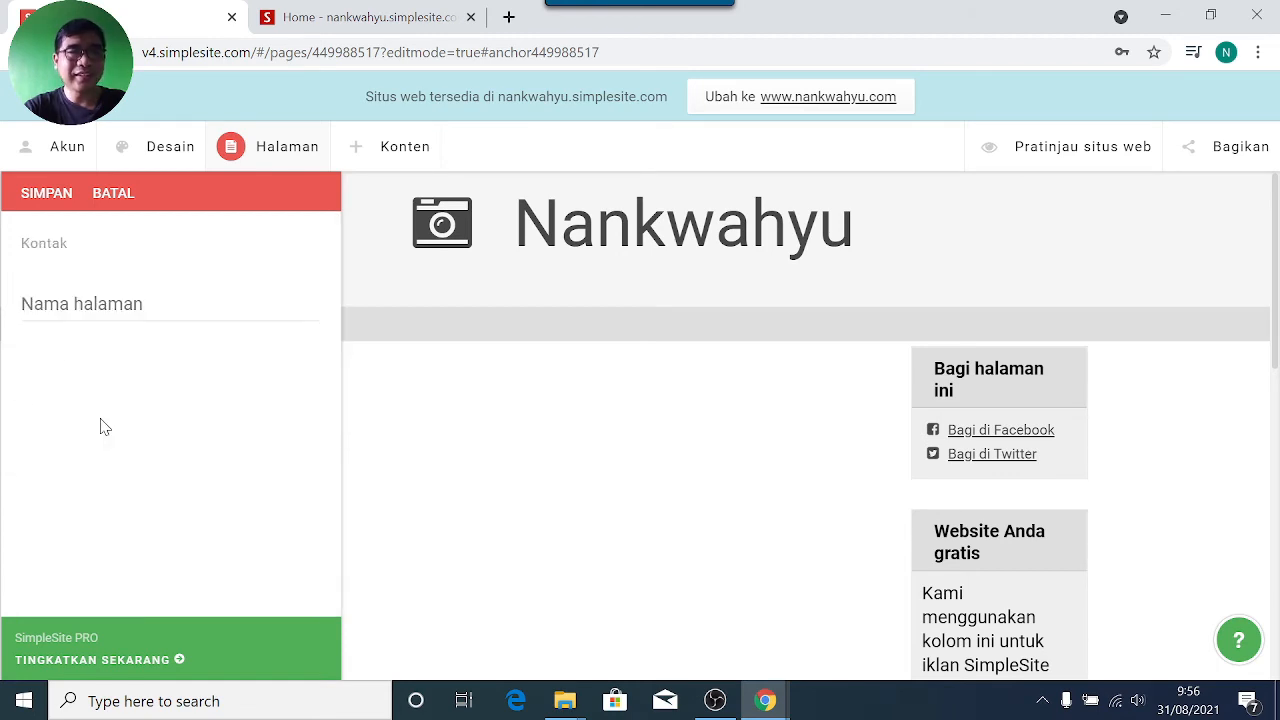
left_click(151, 304)
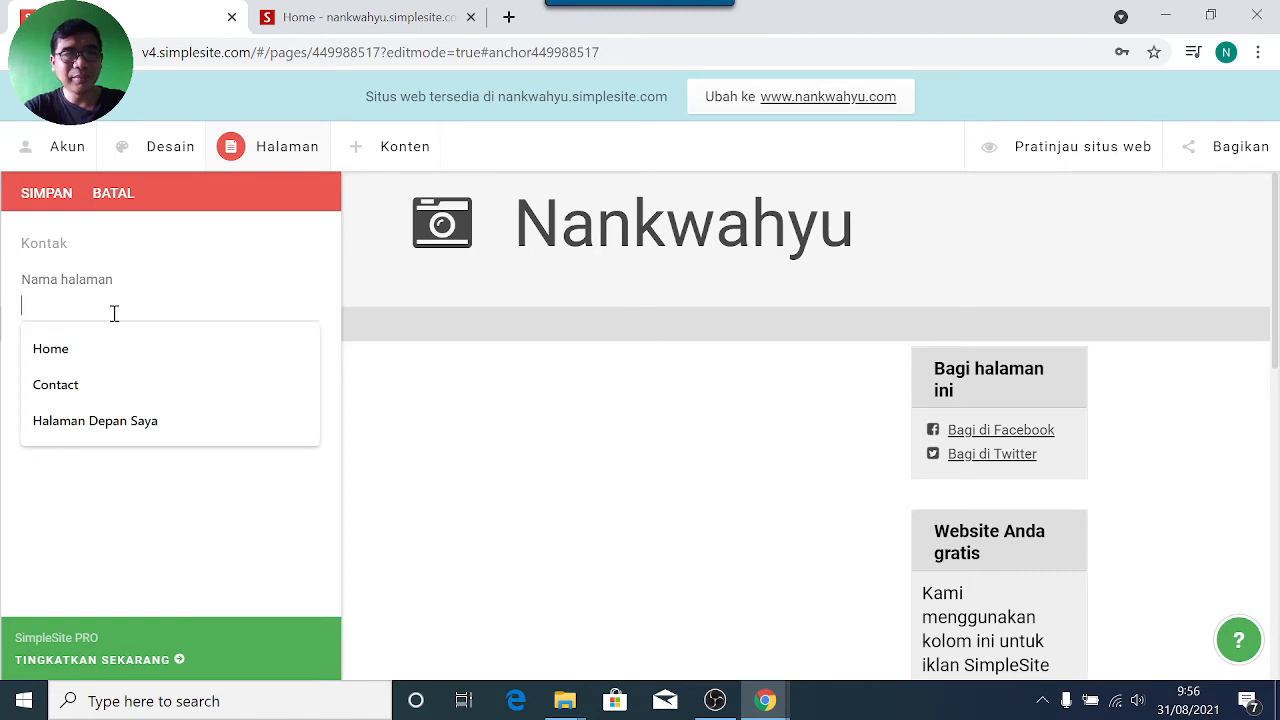
left_click(63, 390)
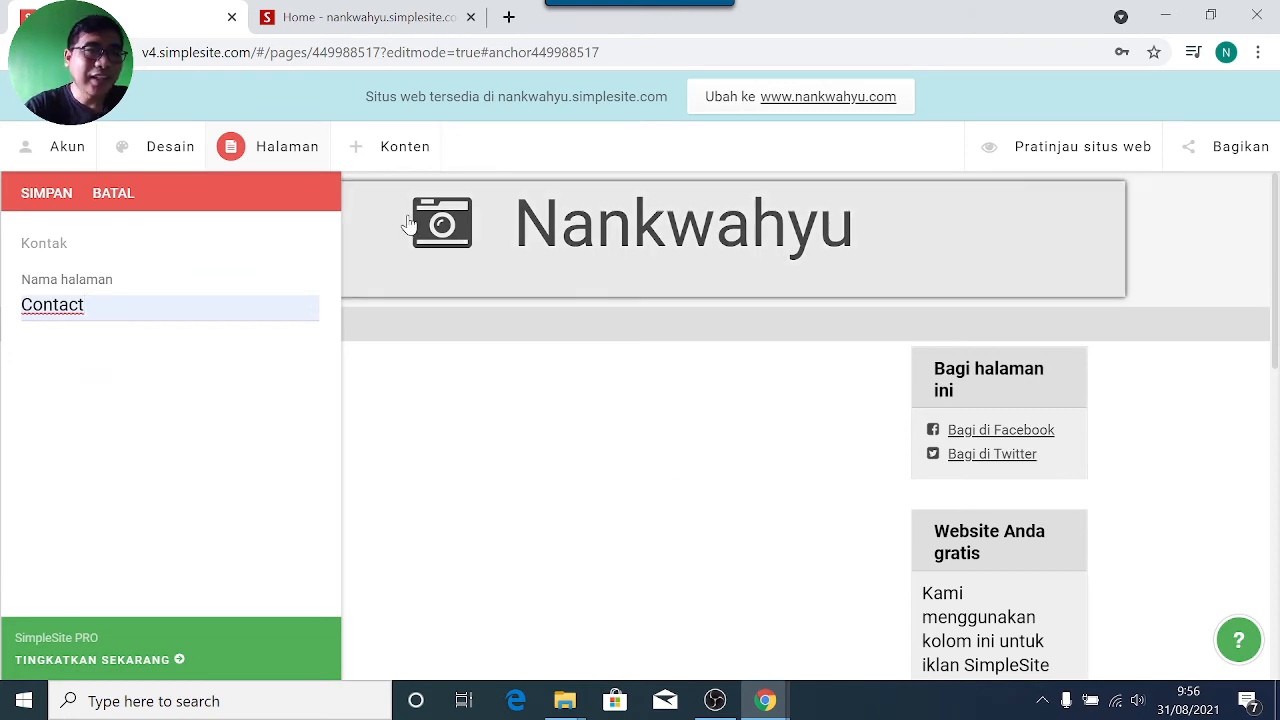
left_click(42, 196)
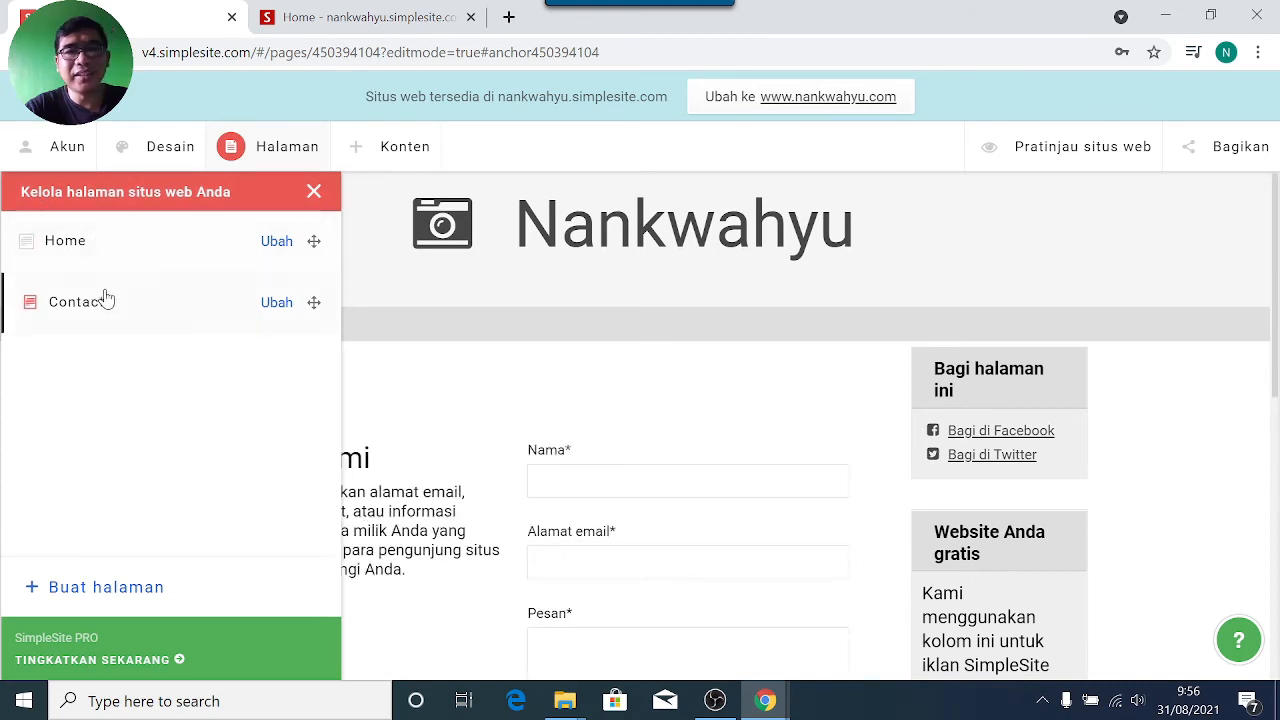
Step: Reload the published site and examine its Contact page, including the message form, map and opening-hours section
left_click(378, 22)
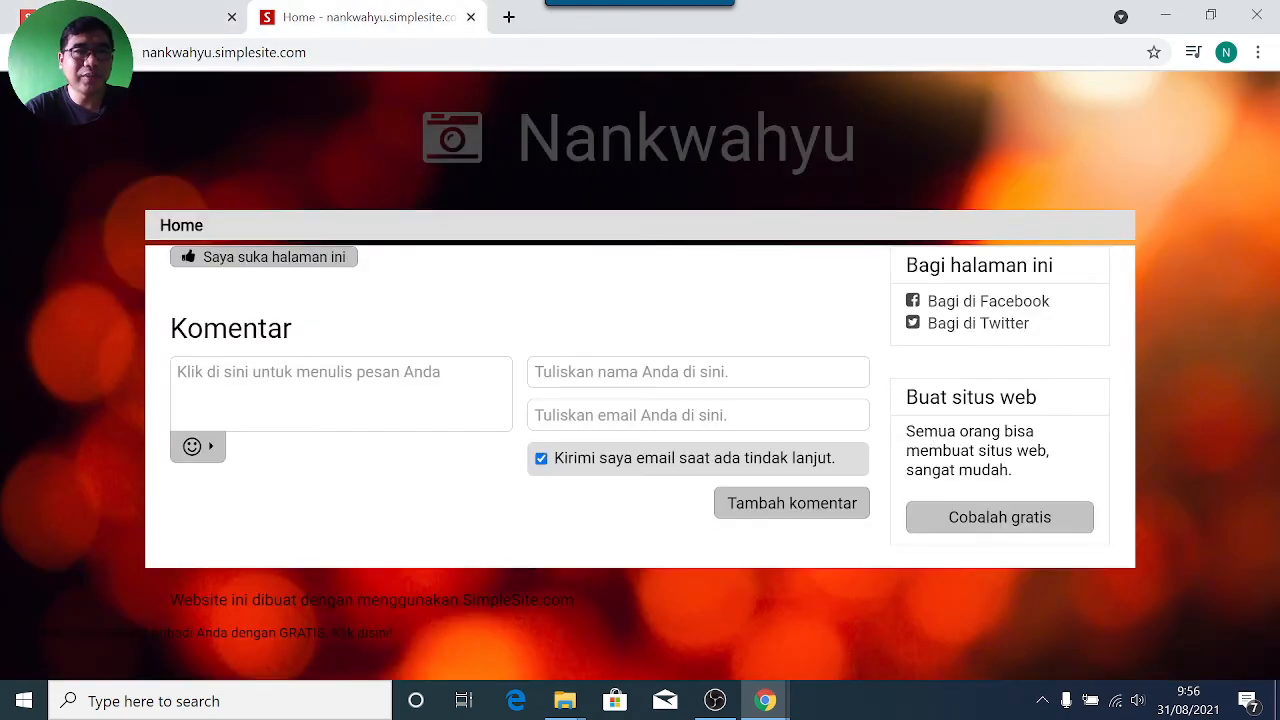
key("F5")
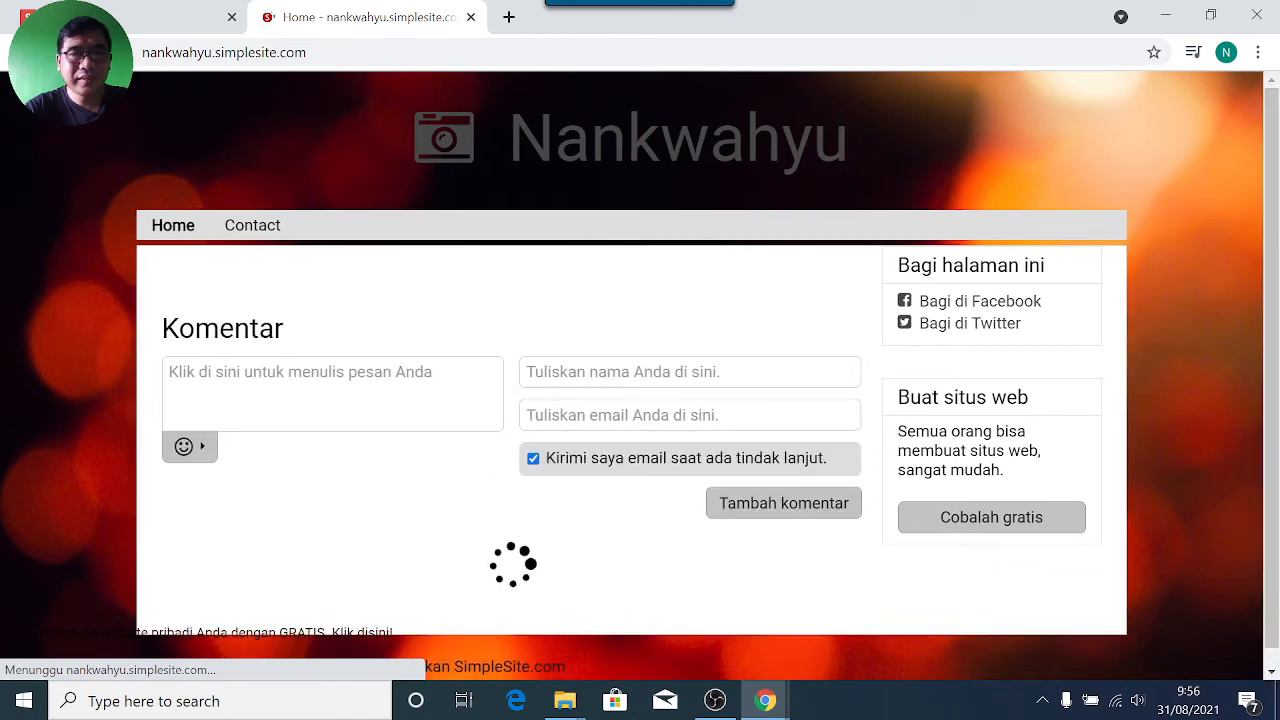
left_click(263, 228)
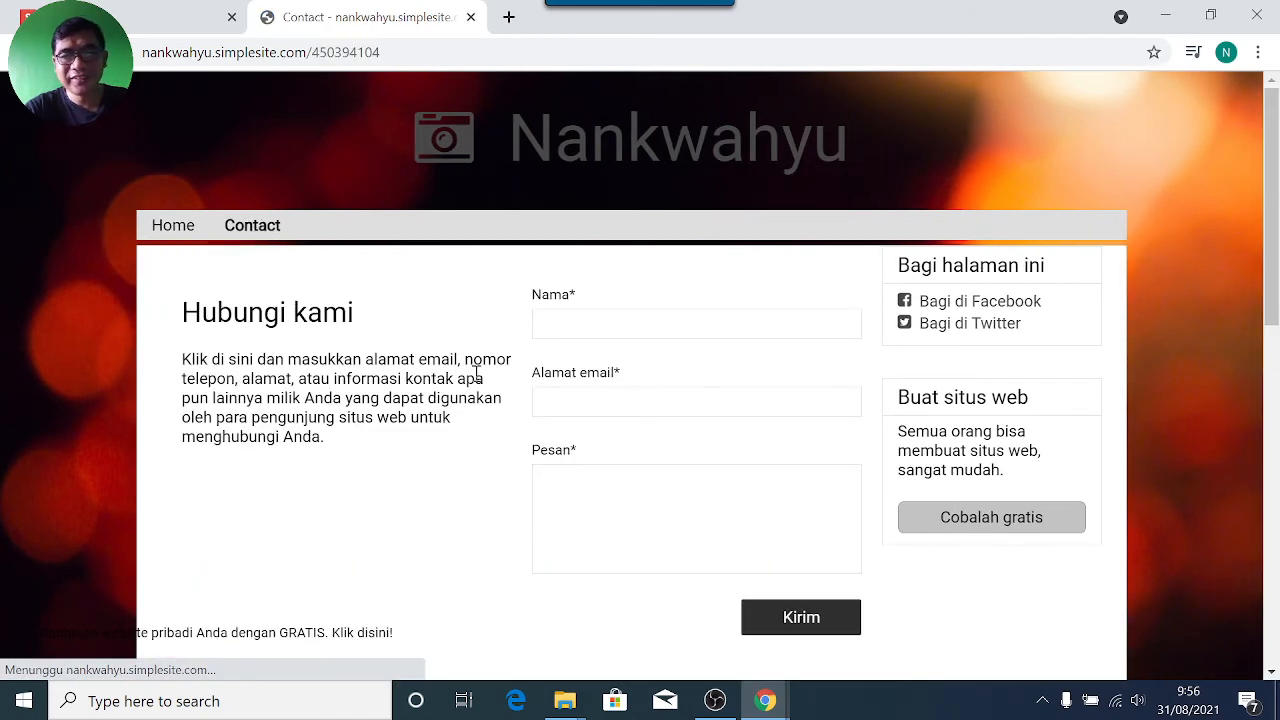
scroll(343, 469, "down", 2)
scroll(540, 403, "down", 3)
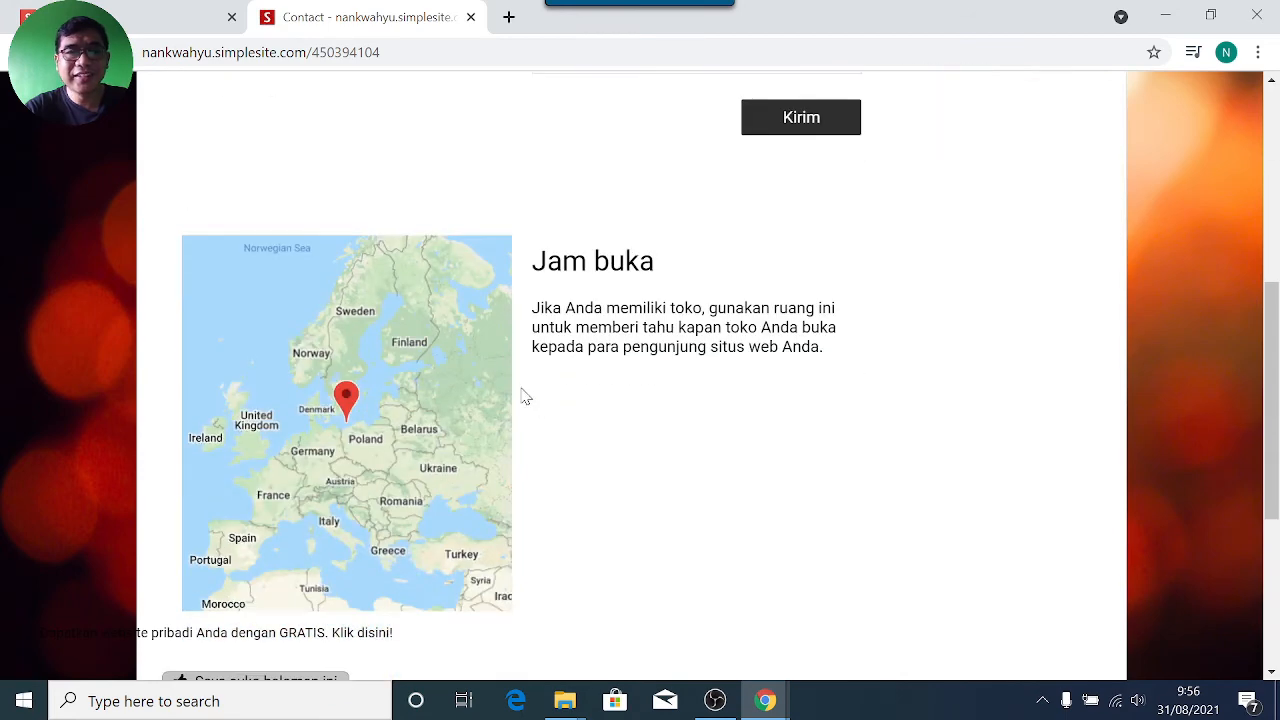
scroll(520, 392, "up", 5)
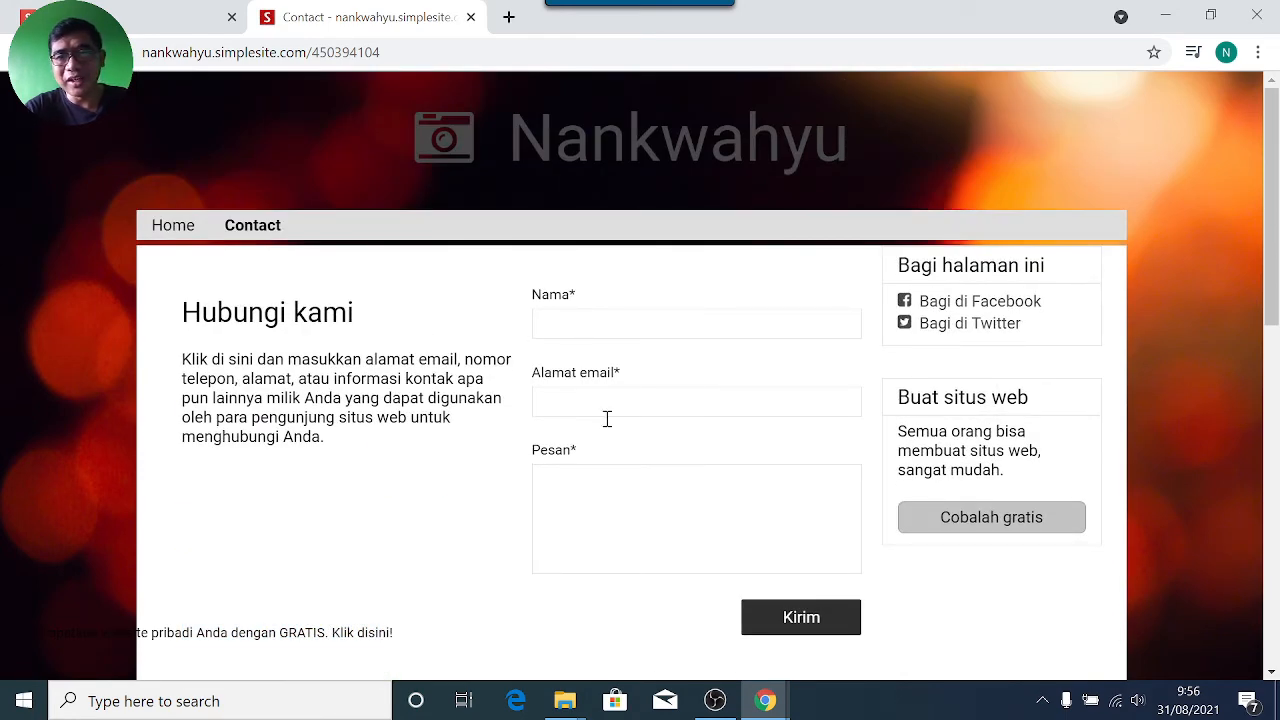
scroll(577, 416, "down", 1)
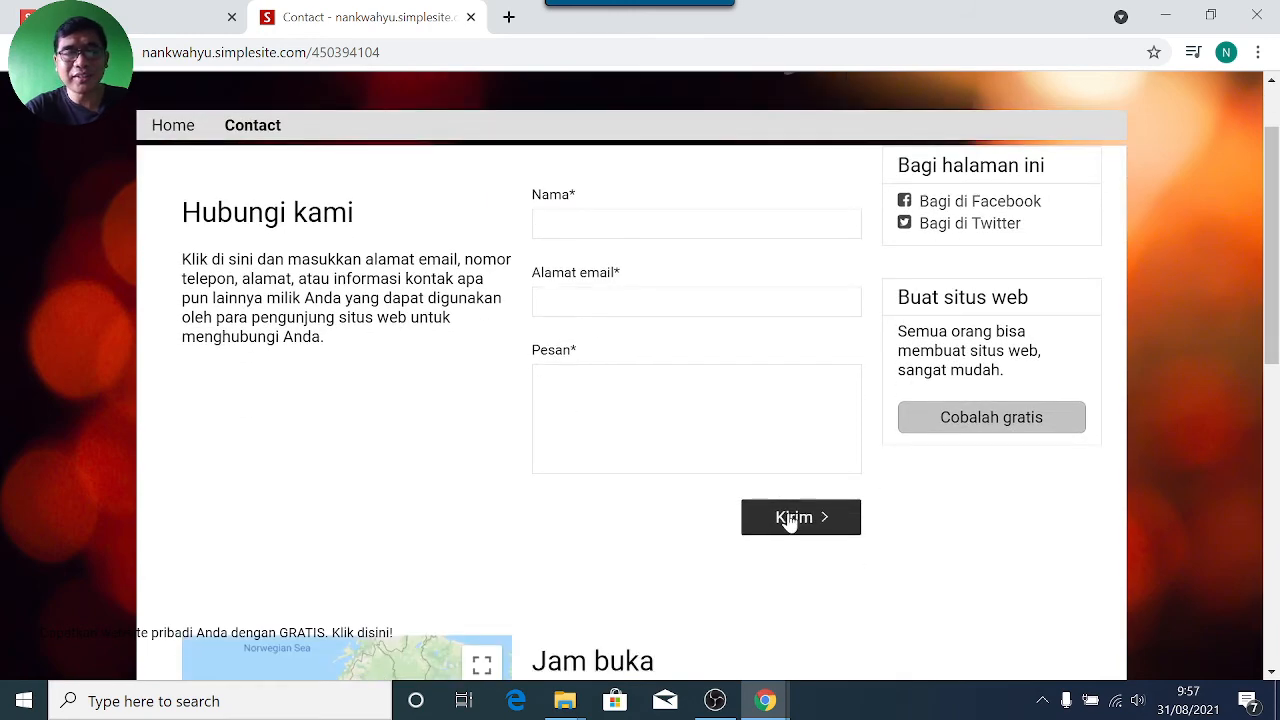
scroll(577, 368, "up", 1)
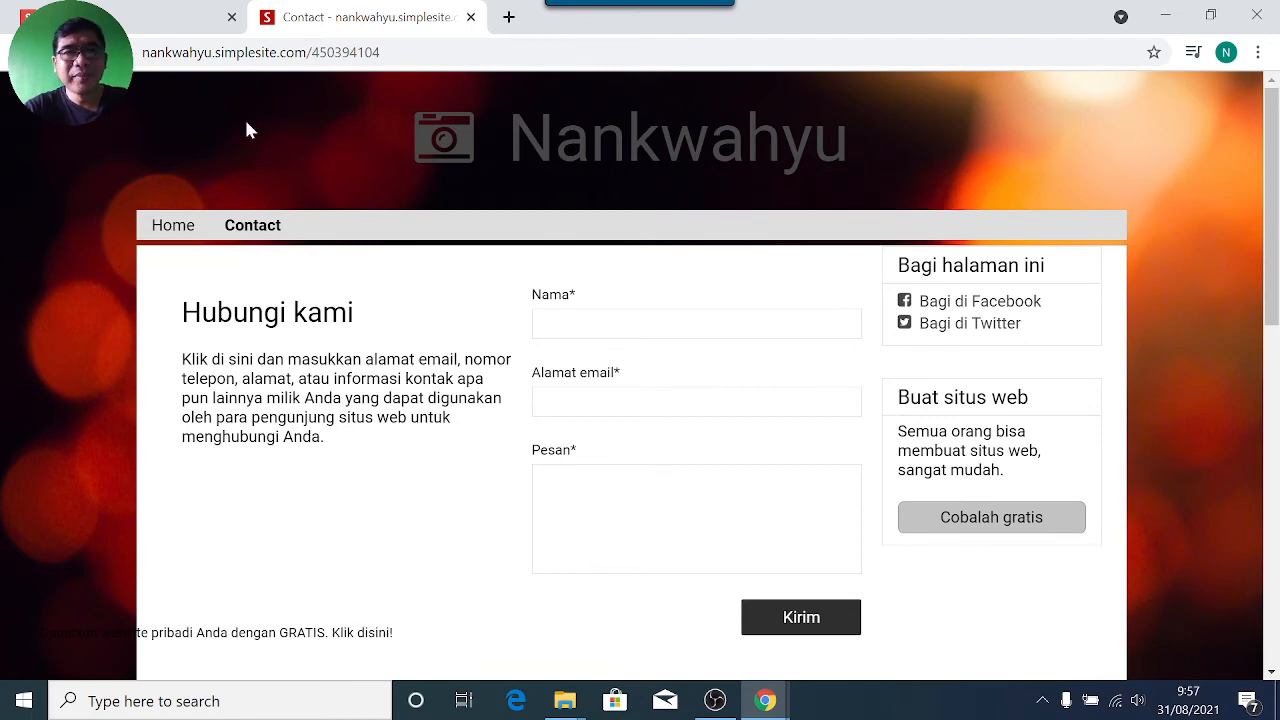
Step: Return to the editor and look over the available page types without creating another page
left_click(180, 28)
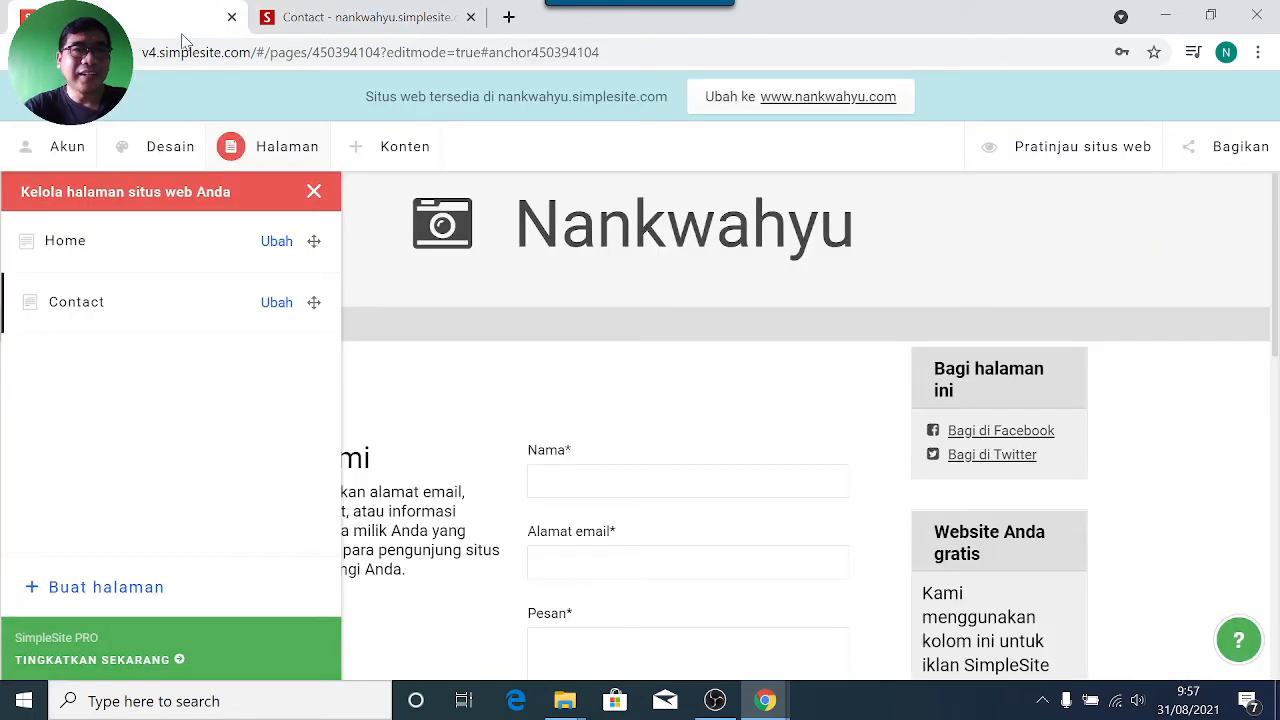
left_click(106, 587)
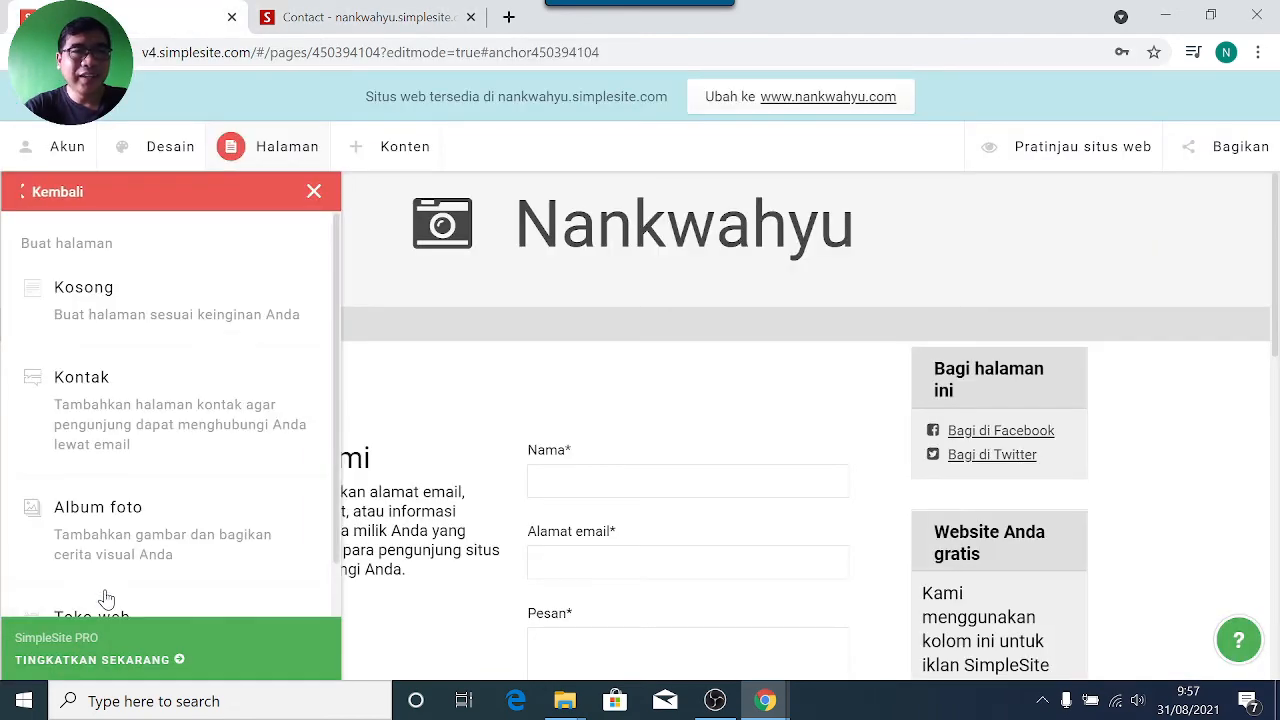
left_click(30, 198)
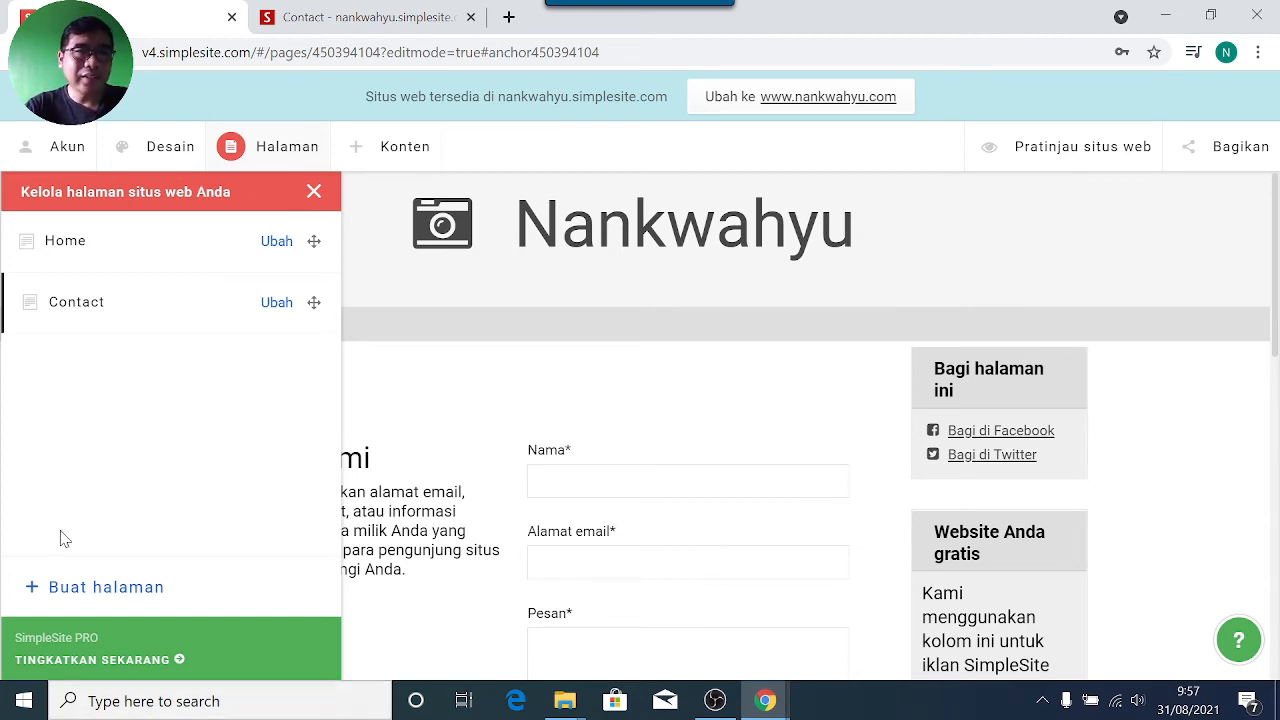
left_click(405, 150)
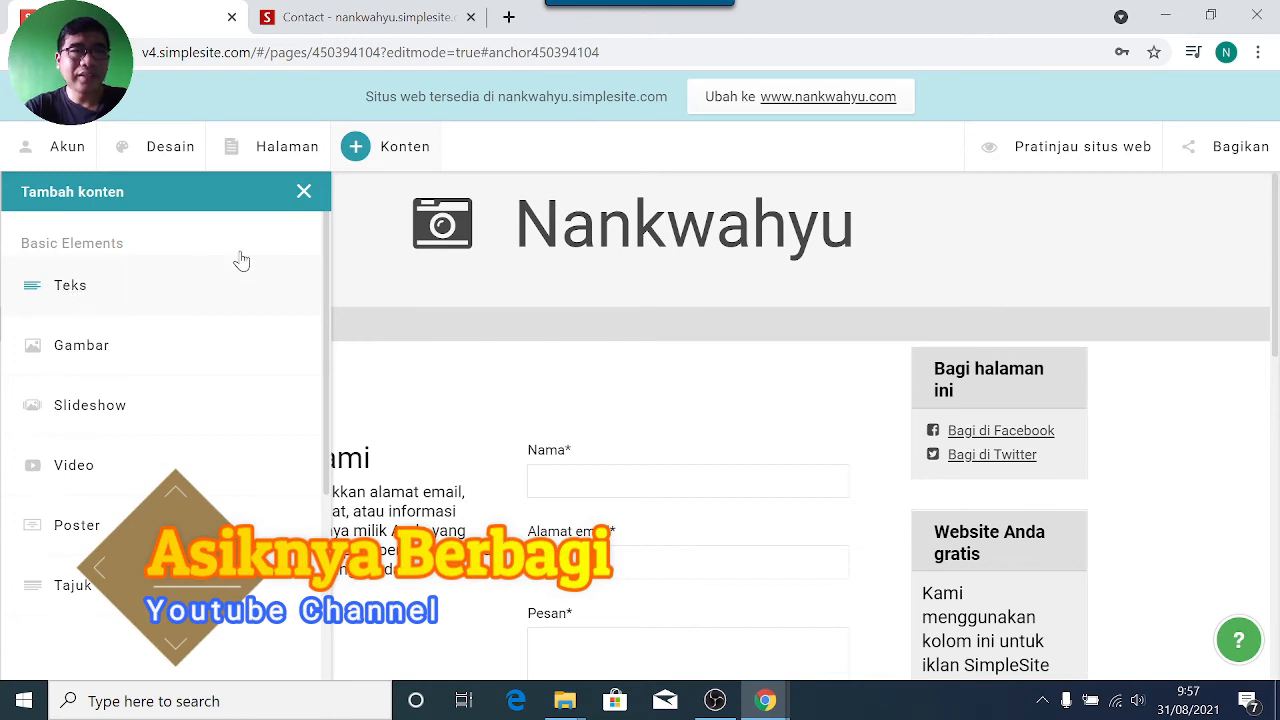
left_click(67, 290)
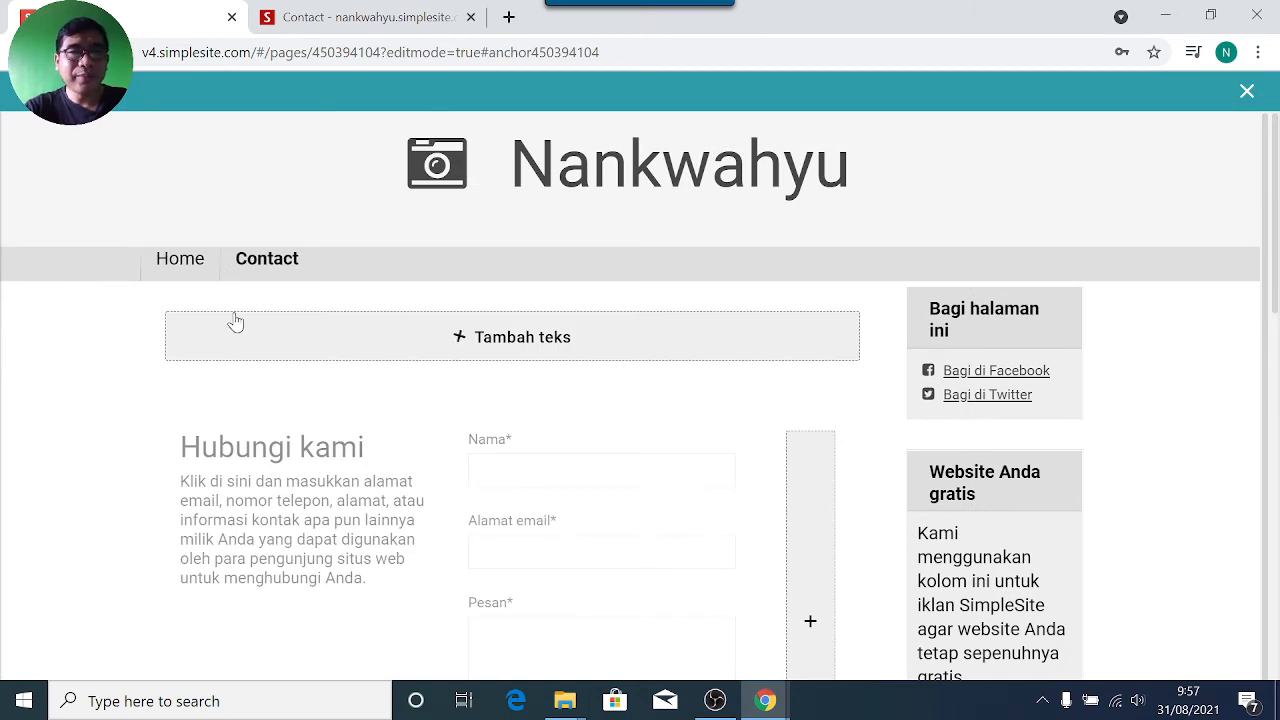
left_click(447, 338)
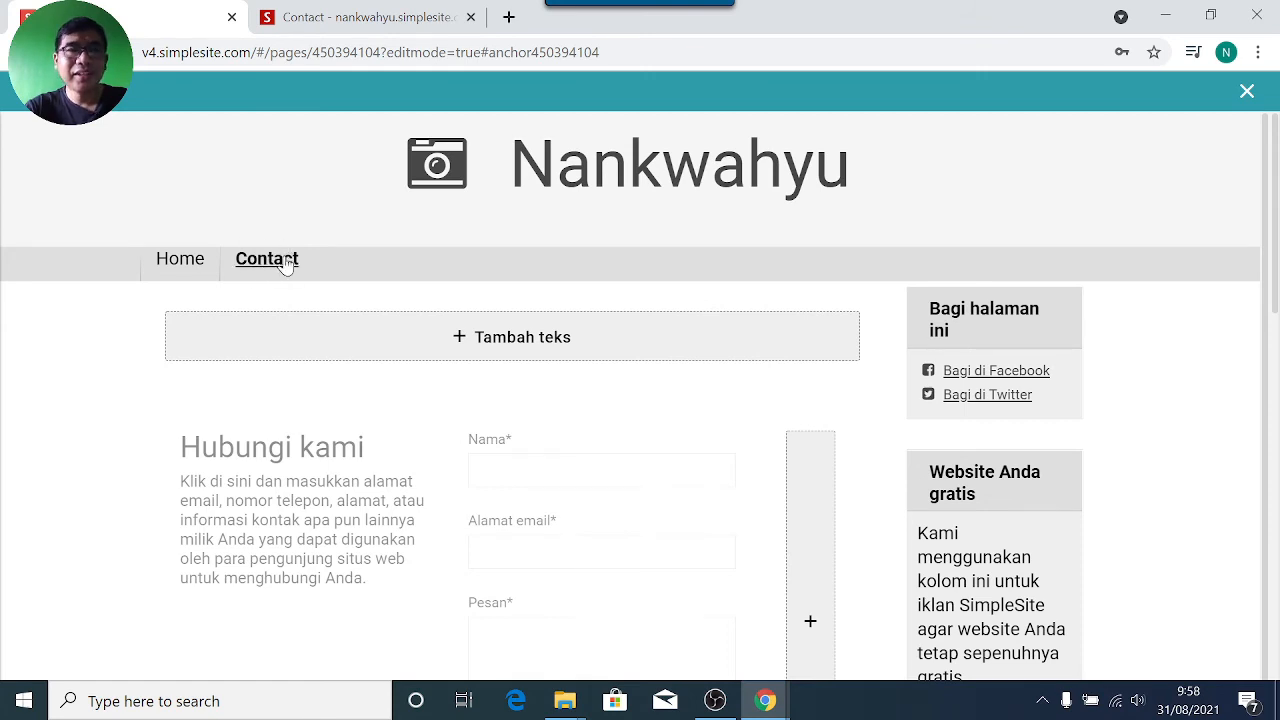
Step: Switch the editor to the Home page and look through it down to the comment section
left_click(180, 262)
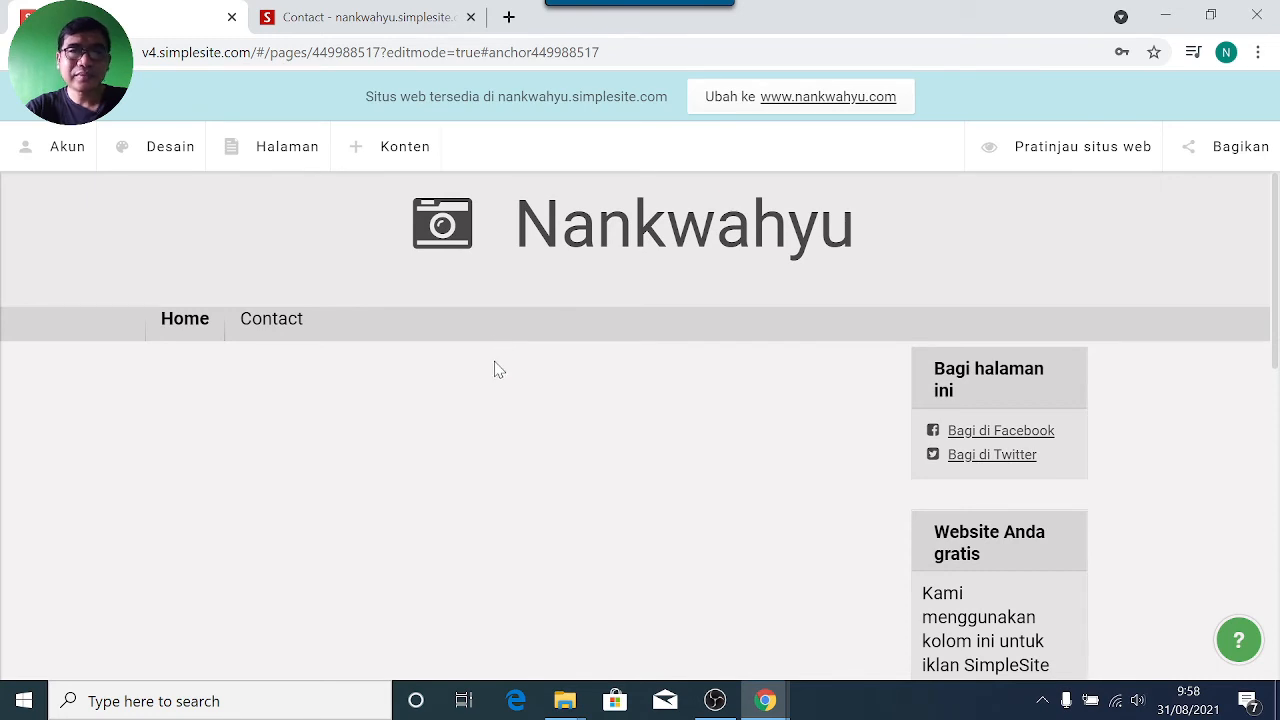
scroll(502, 393, "down", 2)
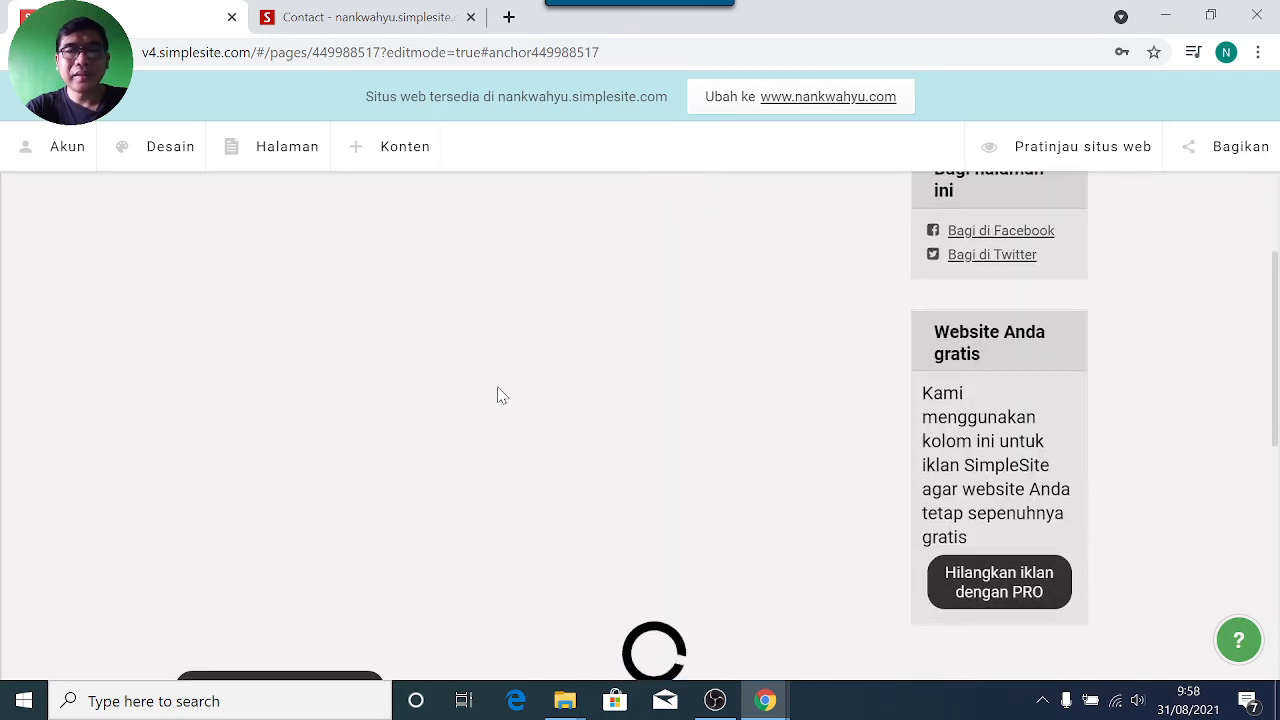
scroll(502, 393, "down", 2)
scroll(502, 395, "up", 4)
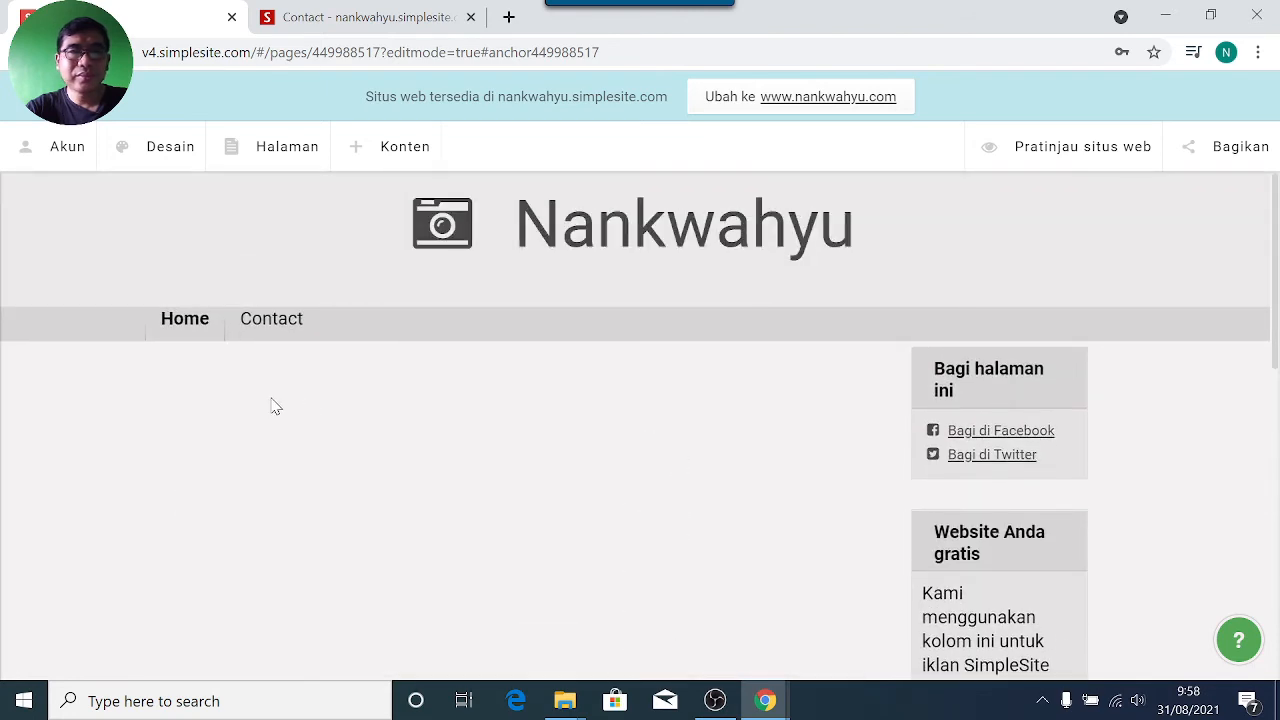
scroll(449, 391, "down", 3)
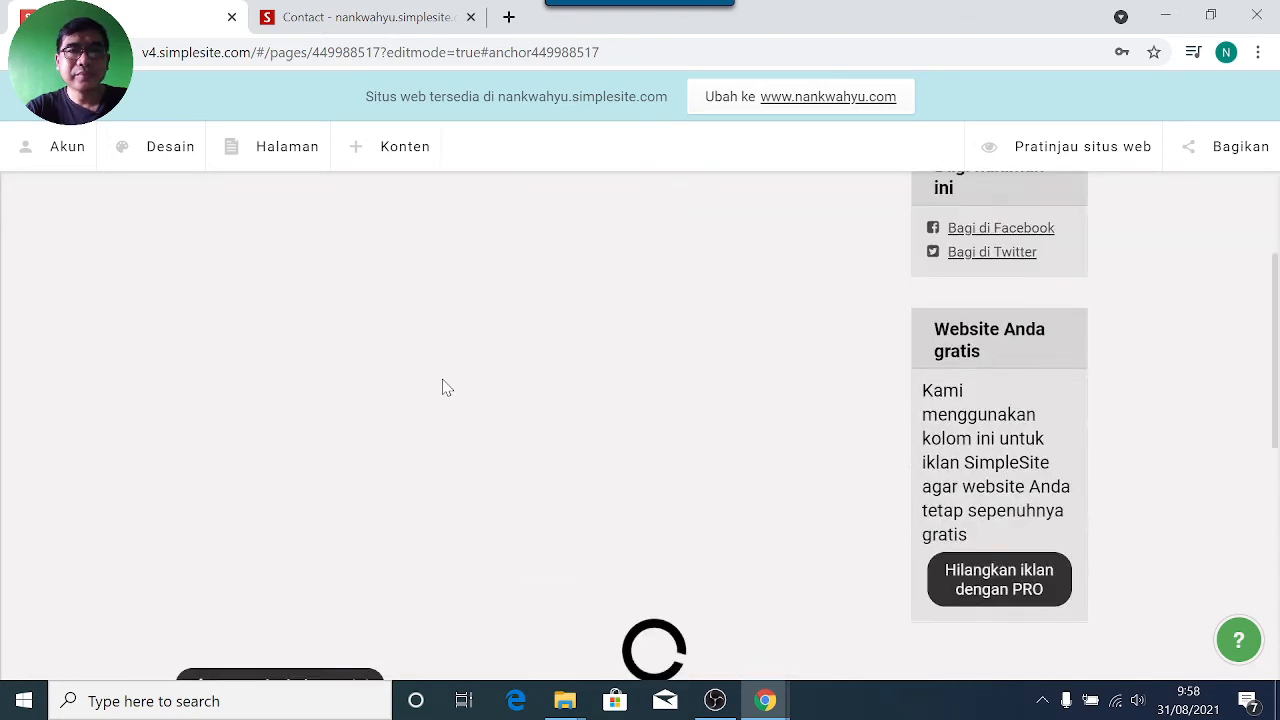
scroll(517, 388, "down", 1)
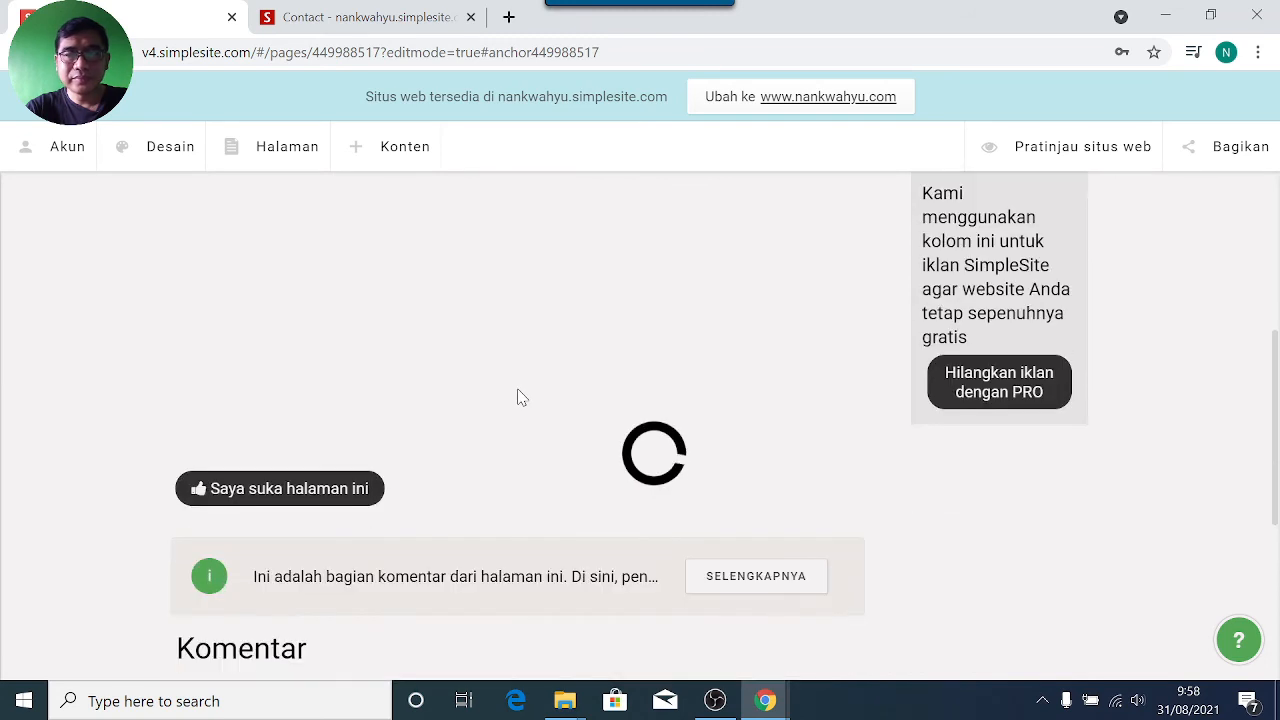
scroll(518, 390, "up", 1)
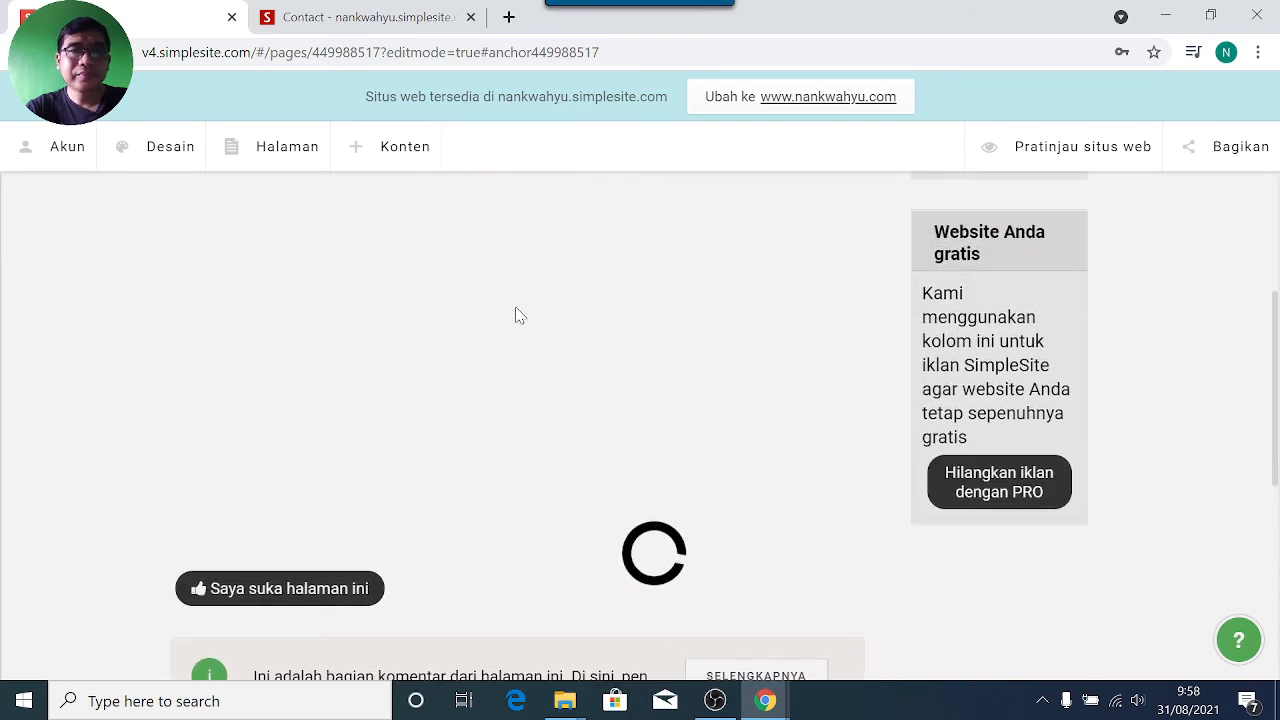
left_click(398, 158)
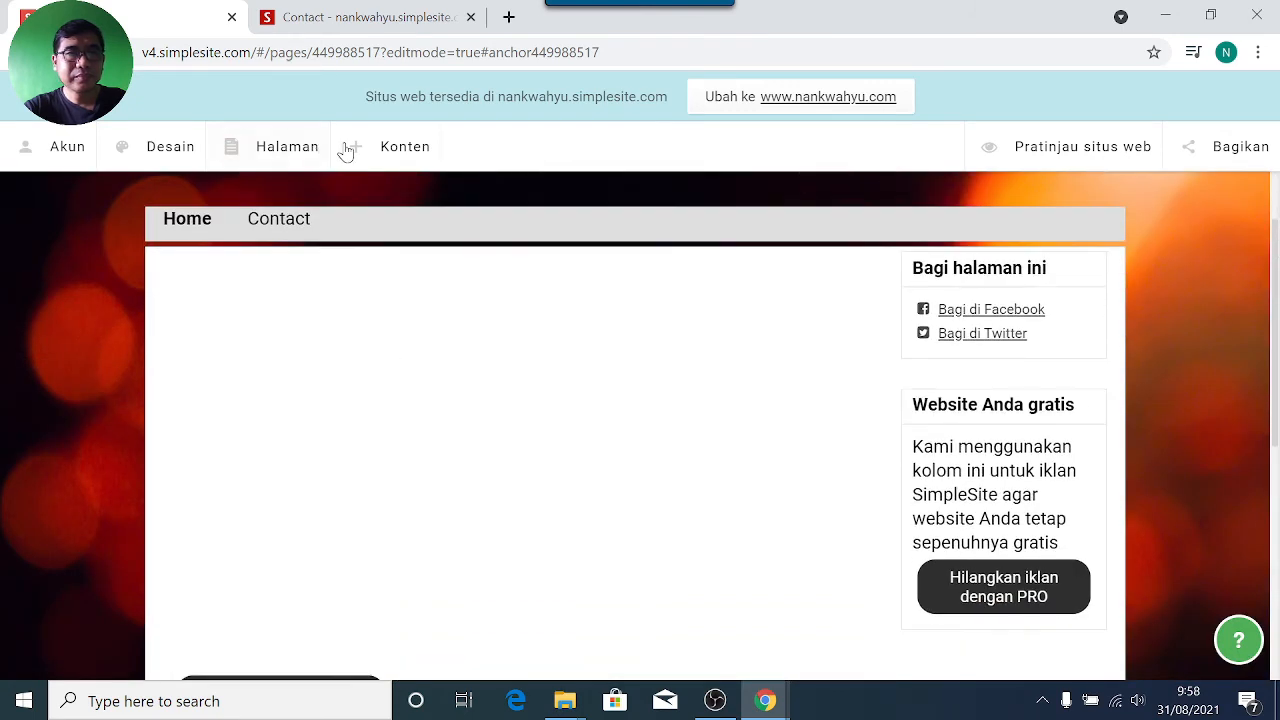
Step: Add a text element at the top of the Home page content and title it "Selamat Datang"
left_click(382, 151)
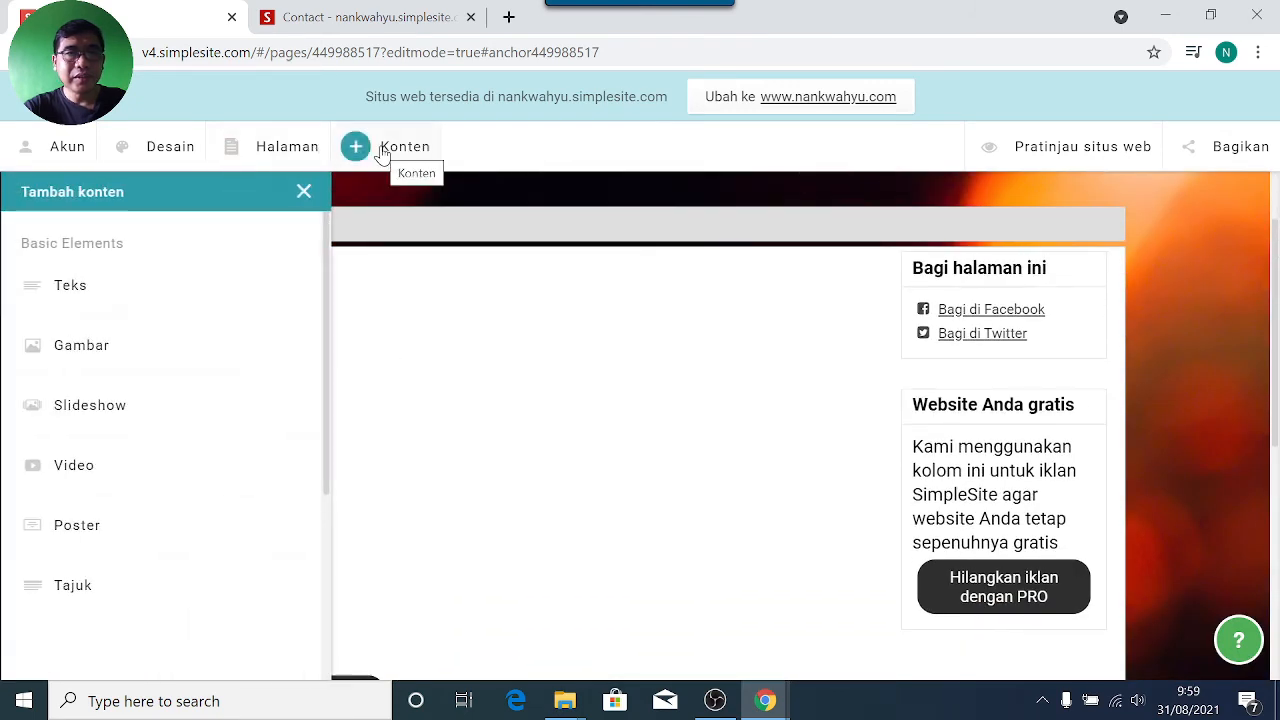
left_click(66, 295)
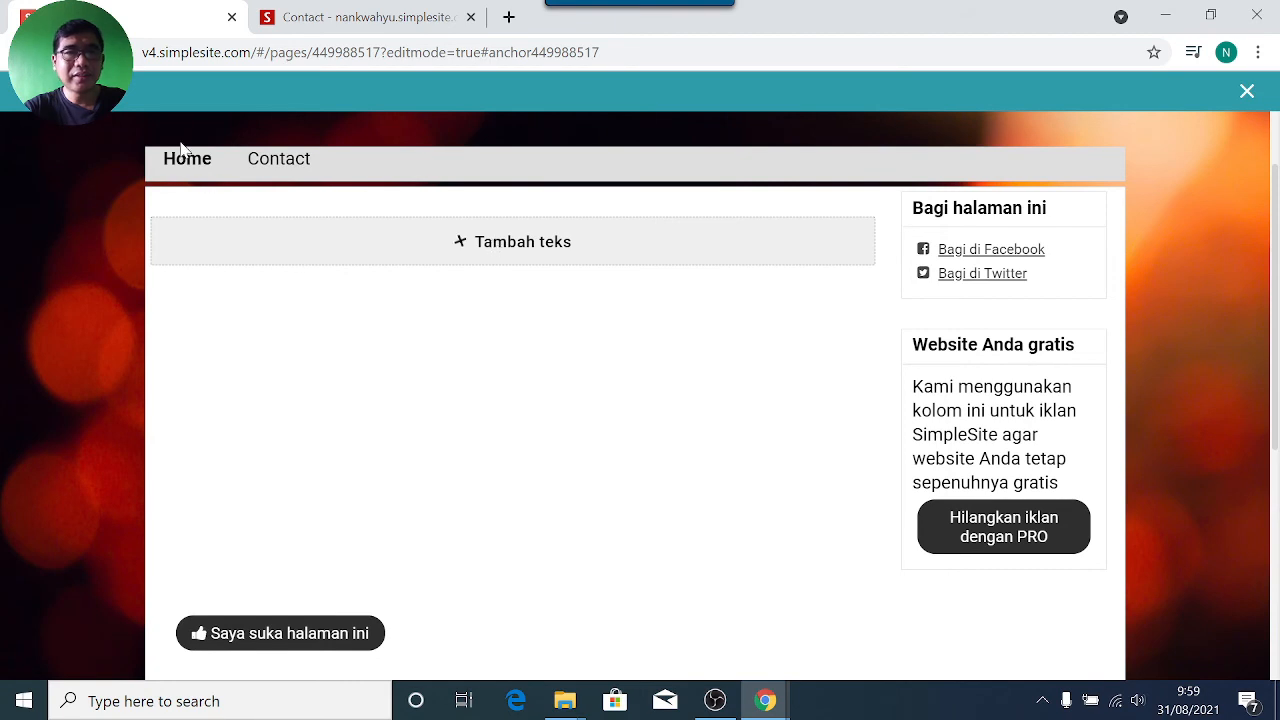
left_click(515, 247)
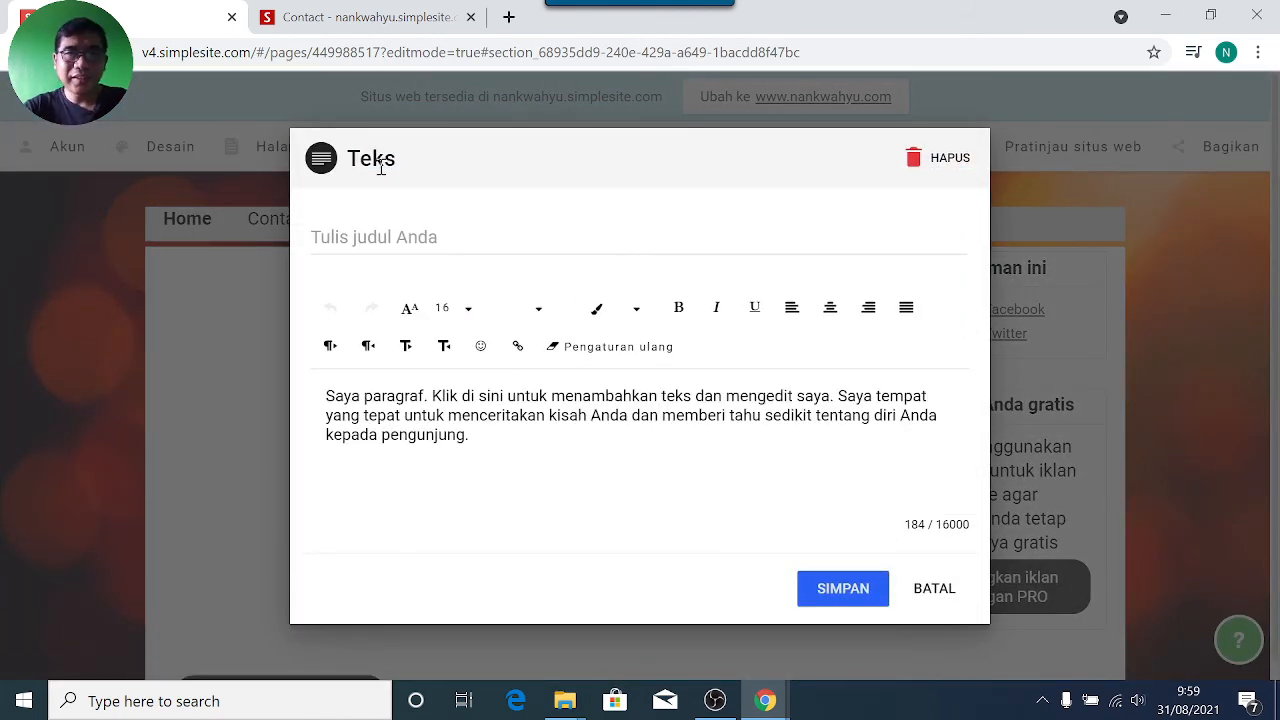
left_click(365, 245)
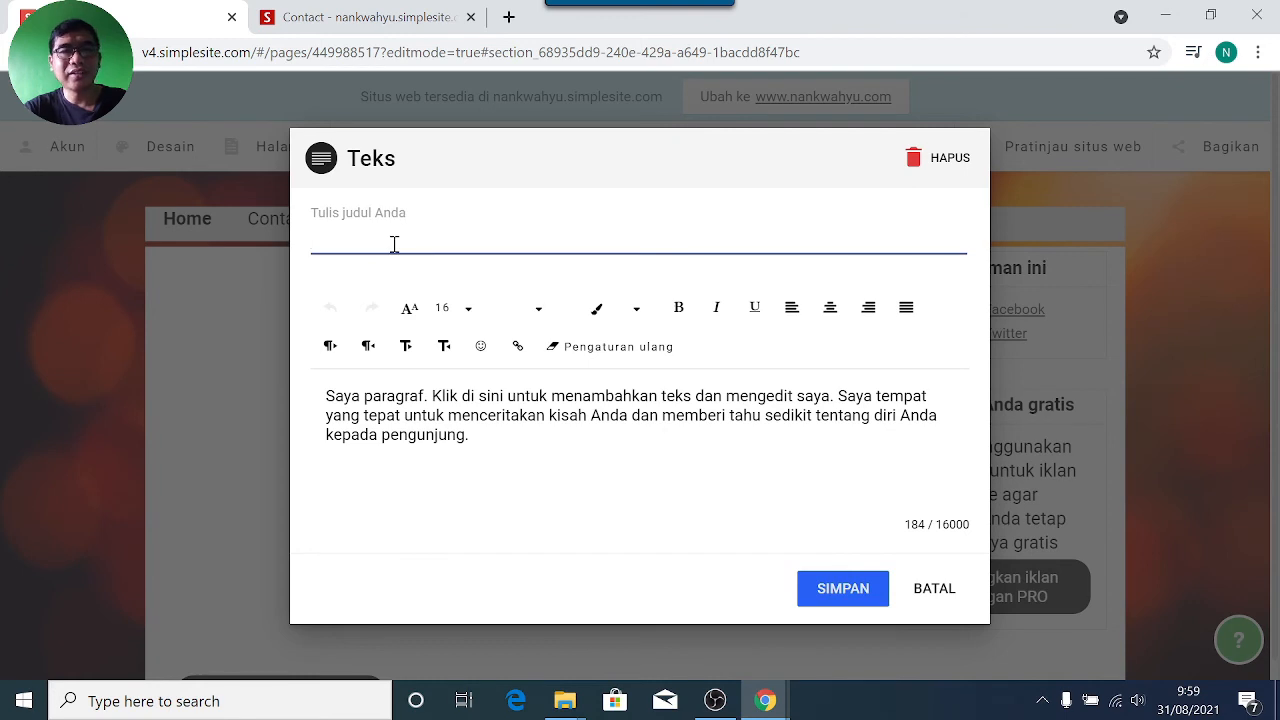
type("Sel")
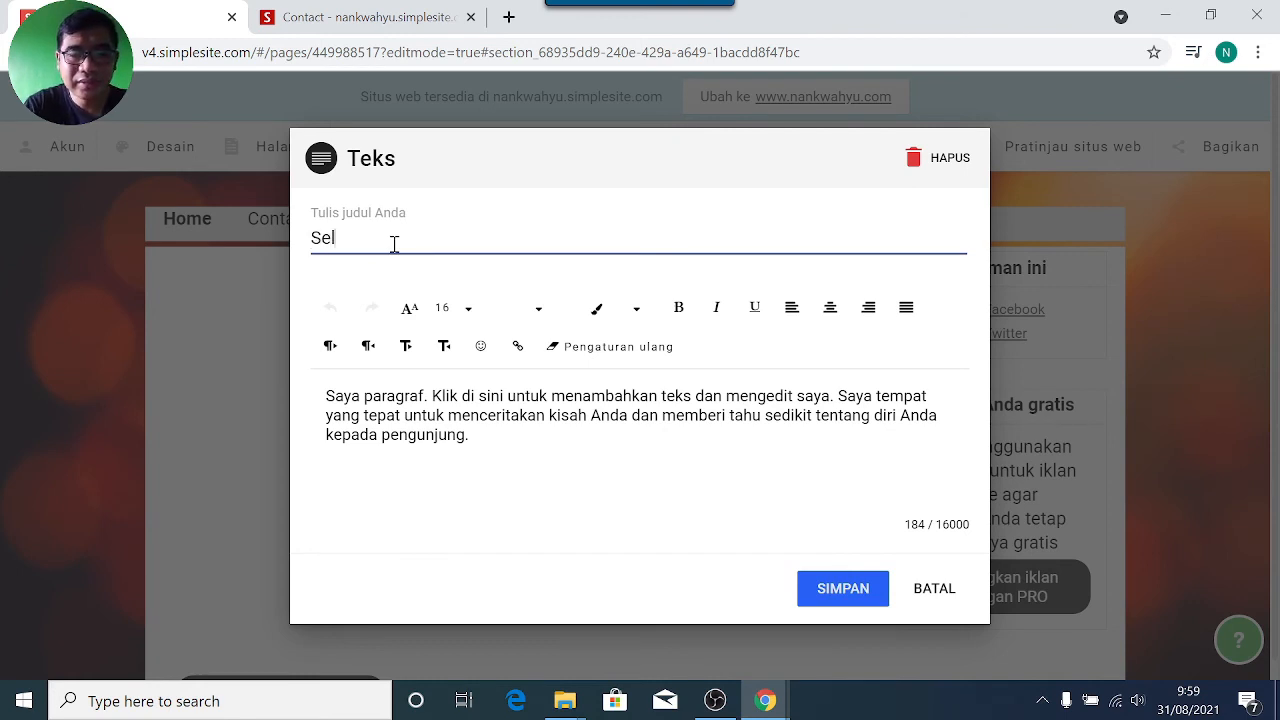
type("amat Datang")
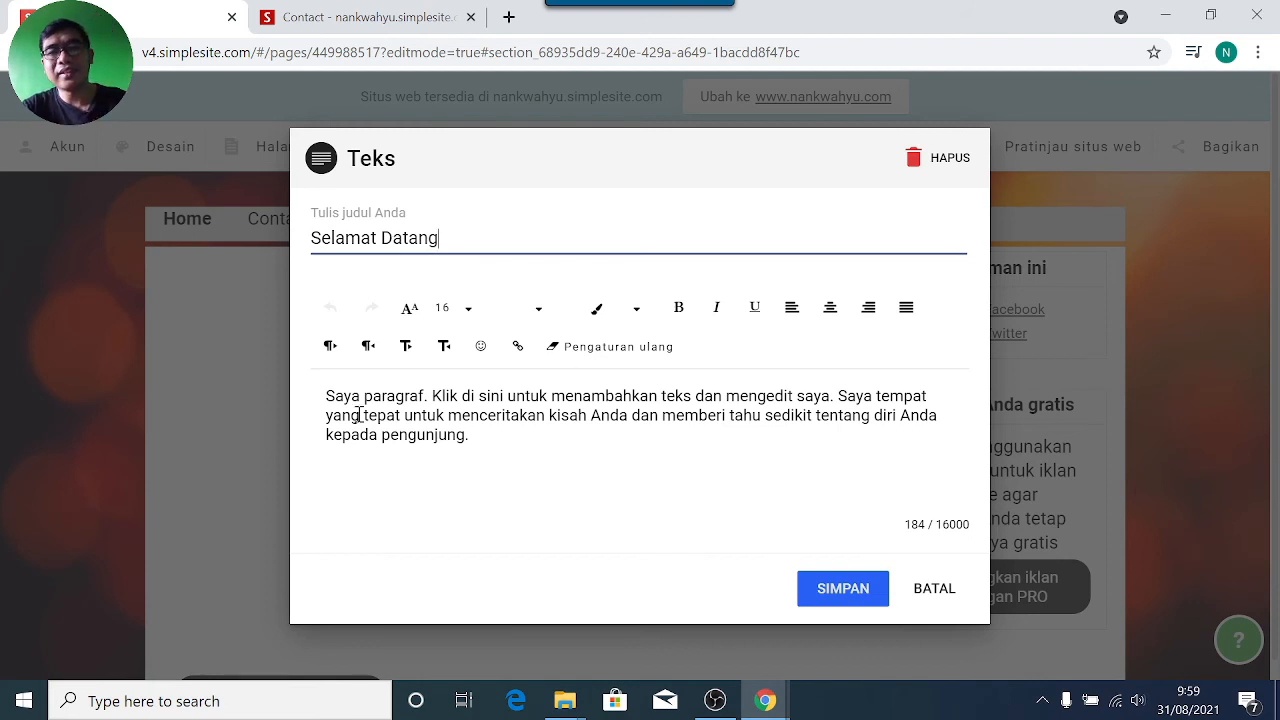
Step: Replace the placeholder paragraph with "Selamat datang di", the site name and "personal website..."
left_click_drag(431, 413, 514, 441)
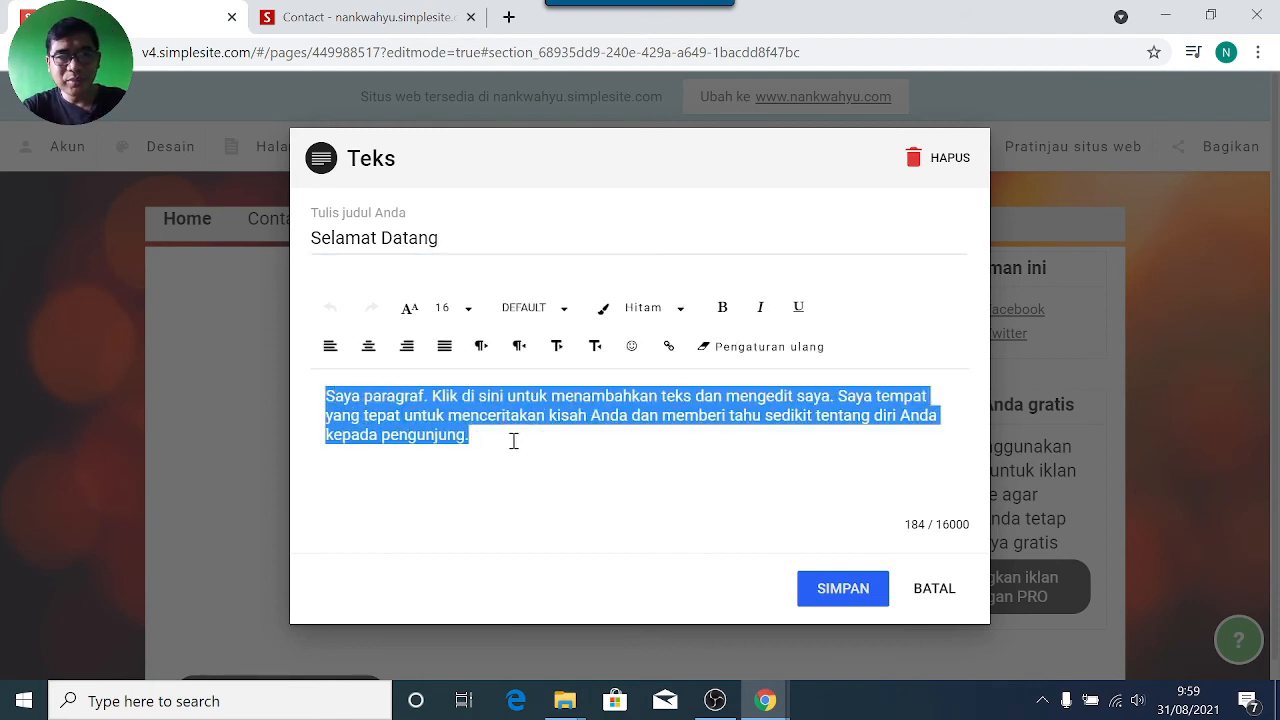
key("BackSpace")
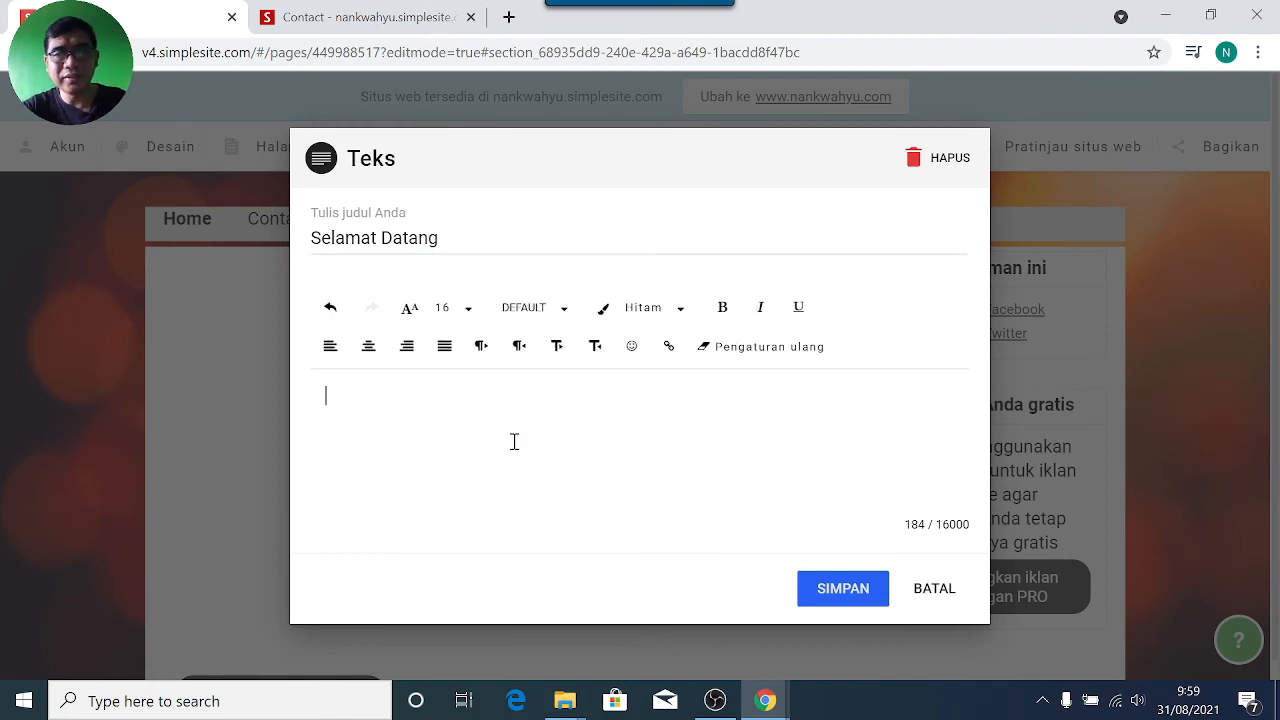
type("S")
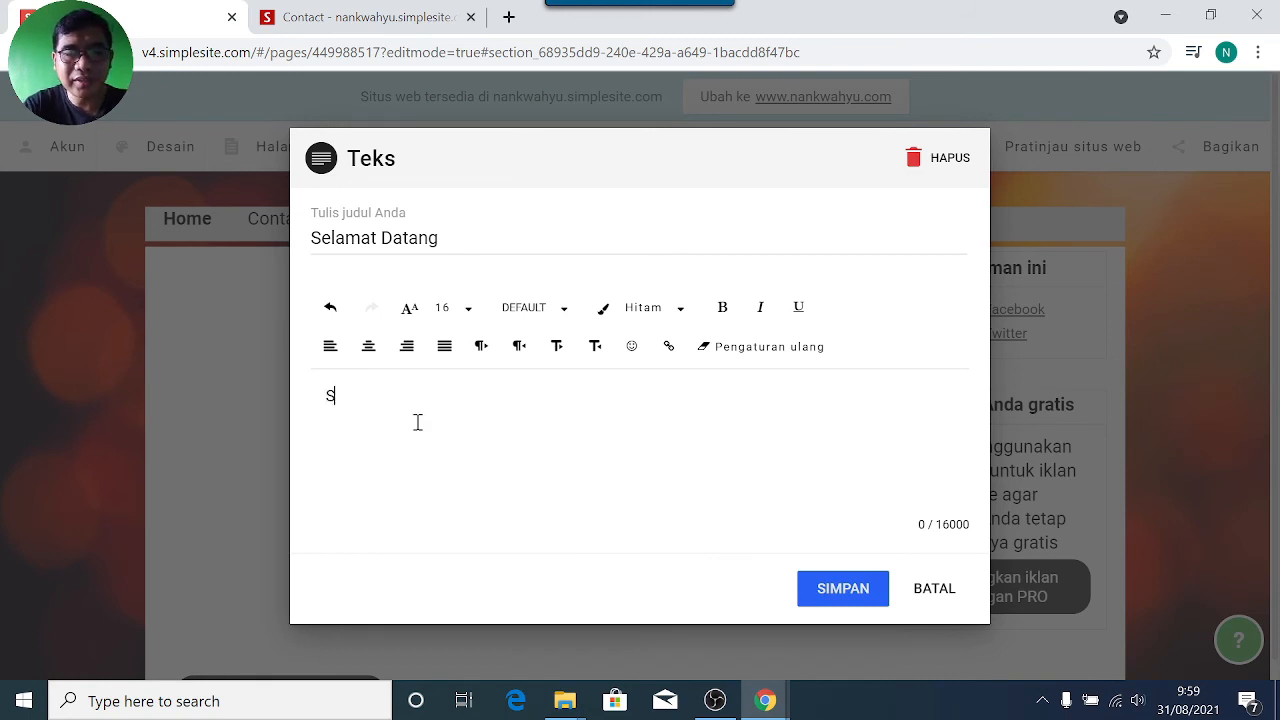
type("elamat d")
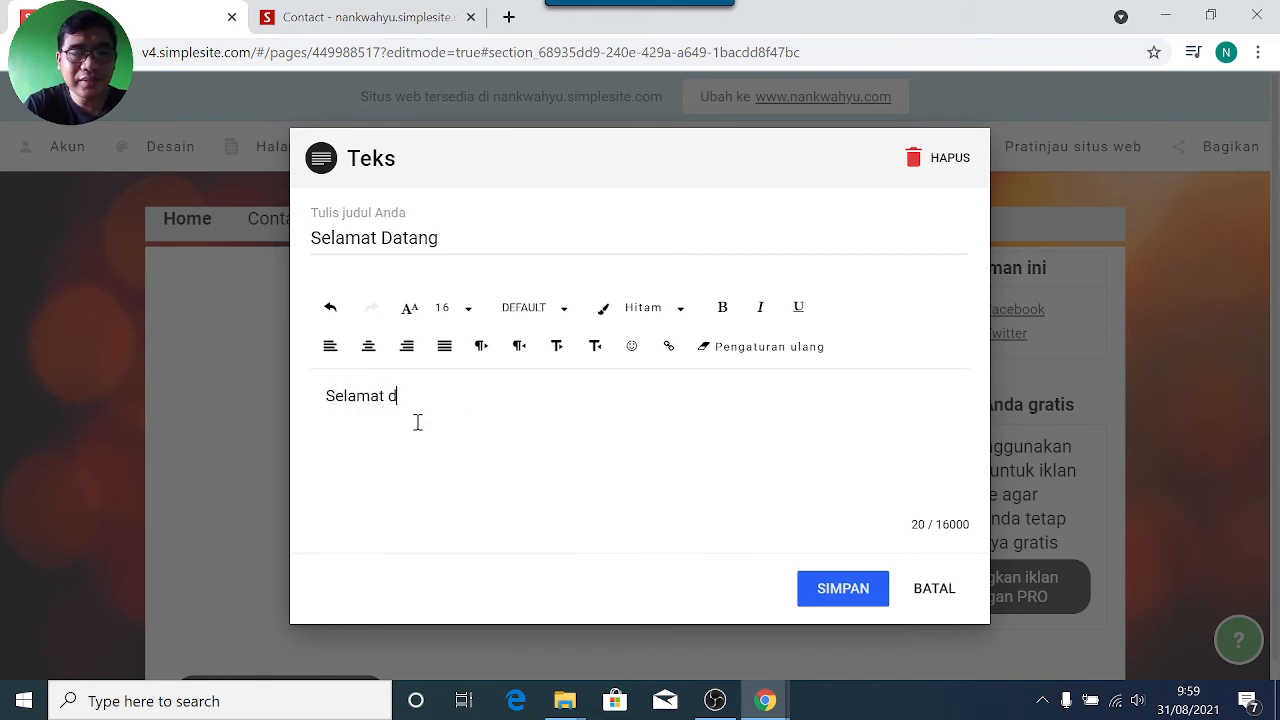
type("atang di ")
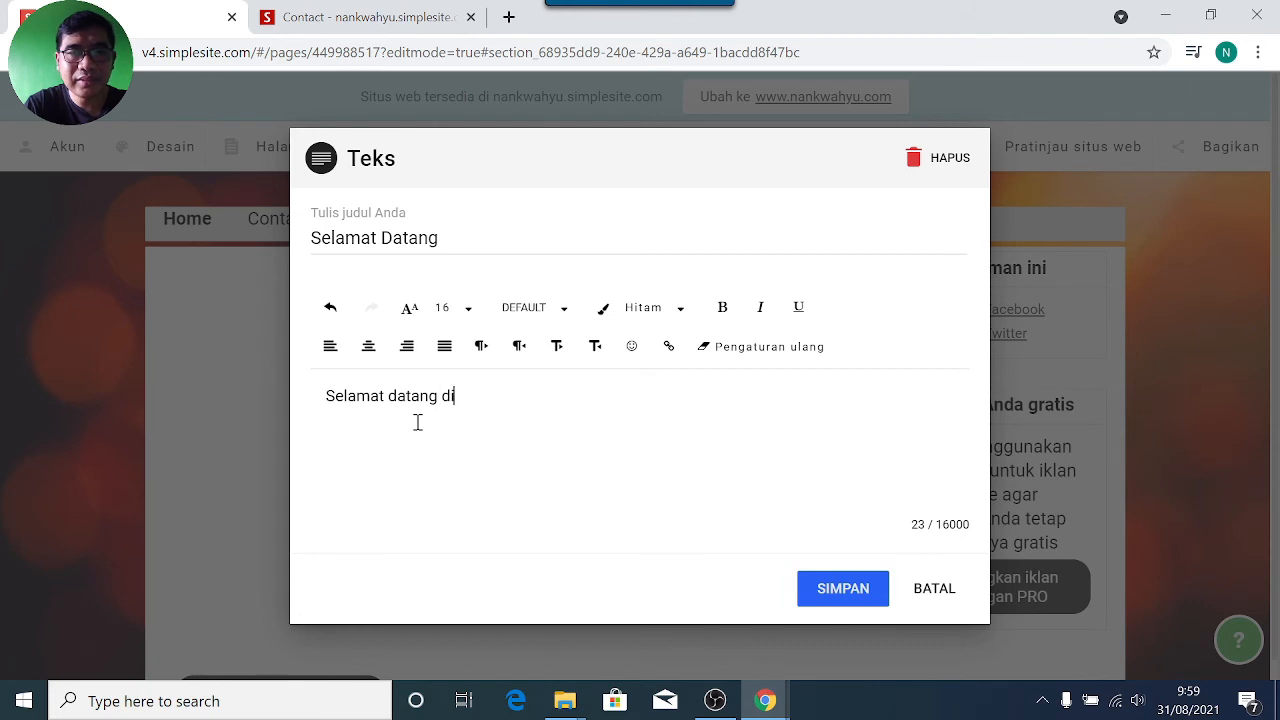
type("nankwahy")
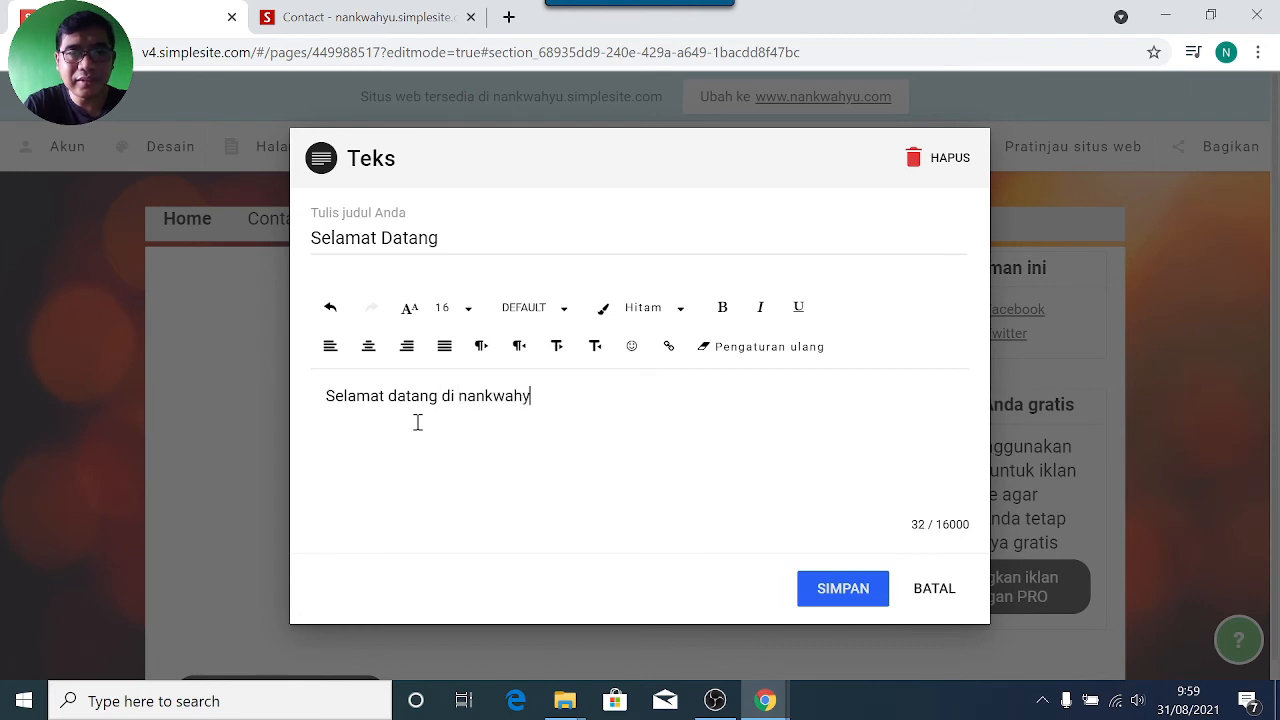
type("u ")
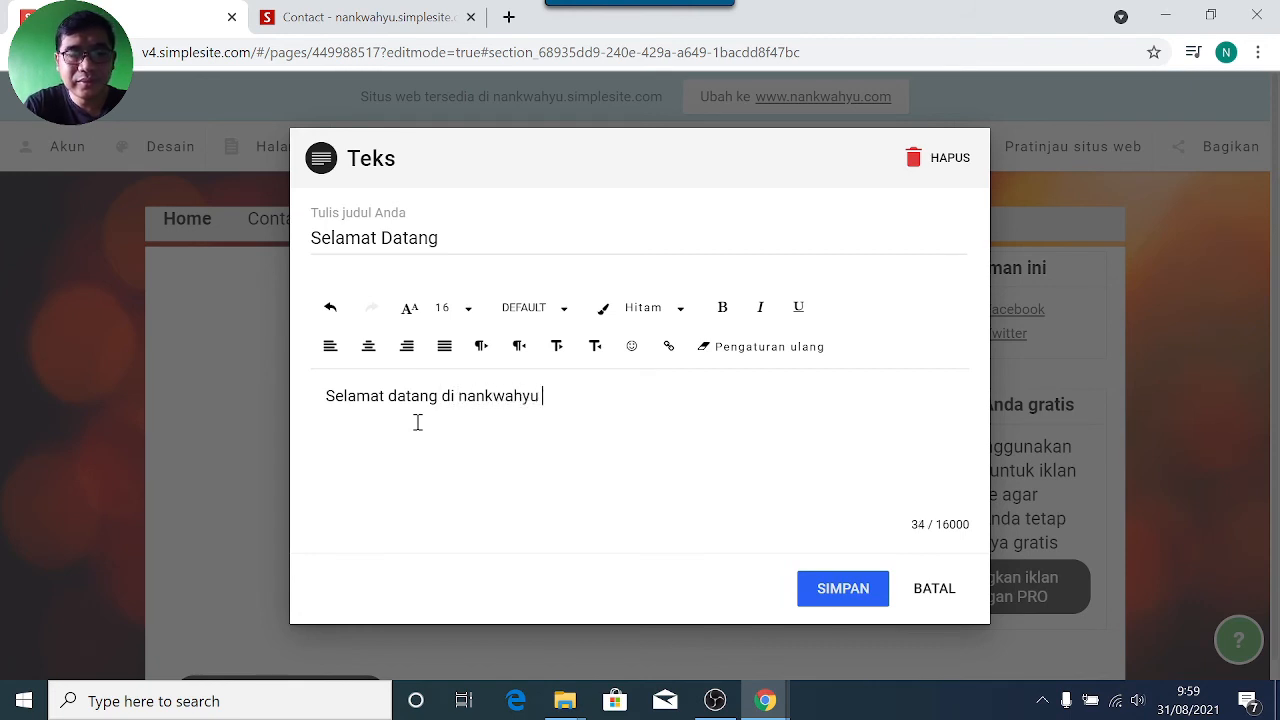
type("personal")
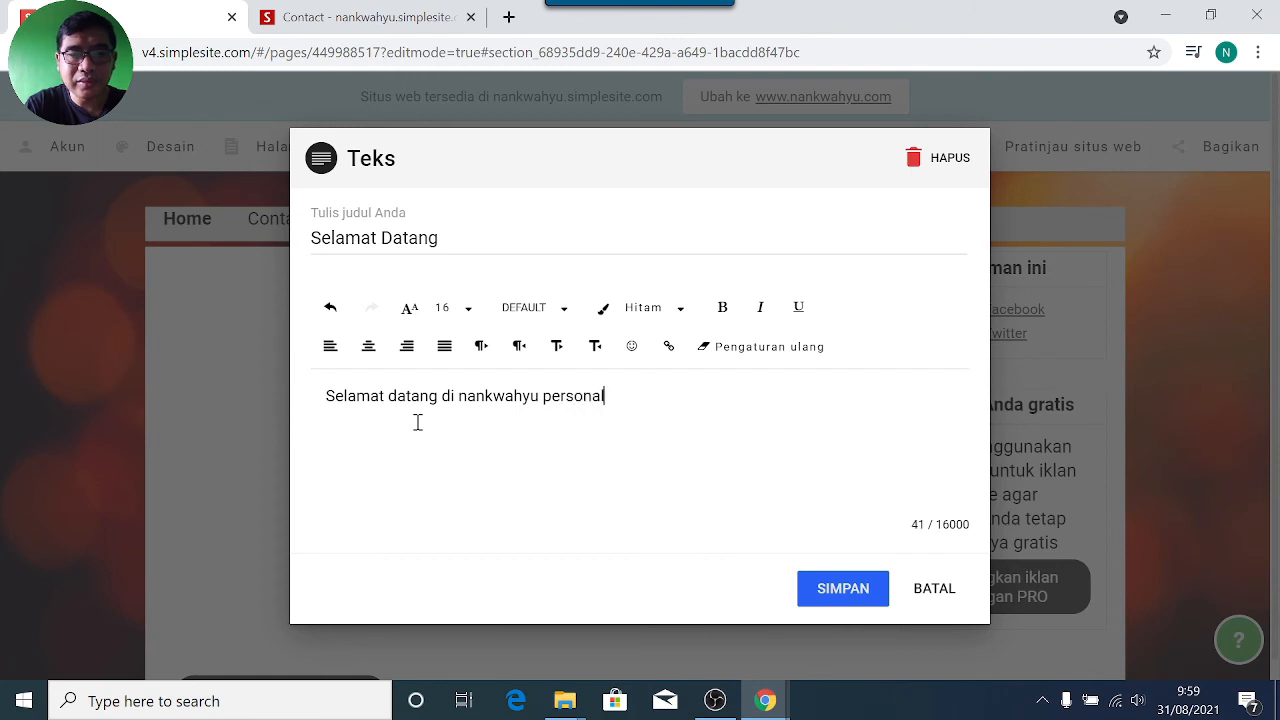
type(" website...")
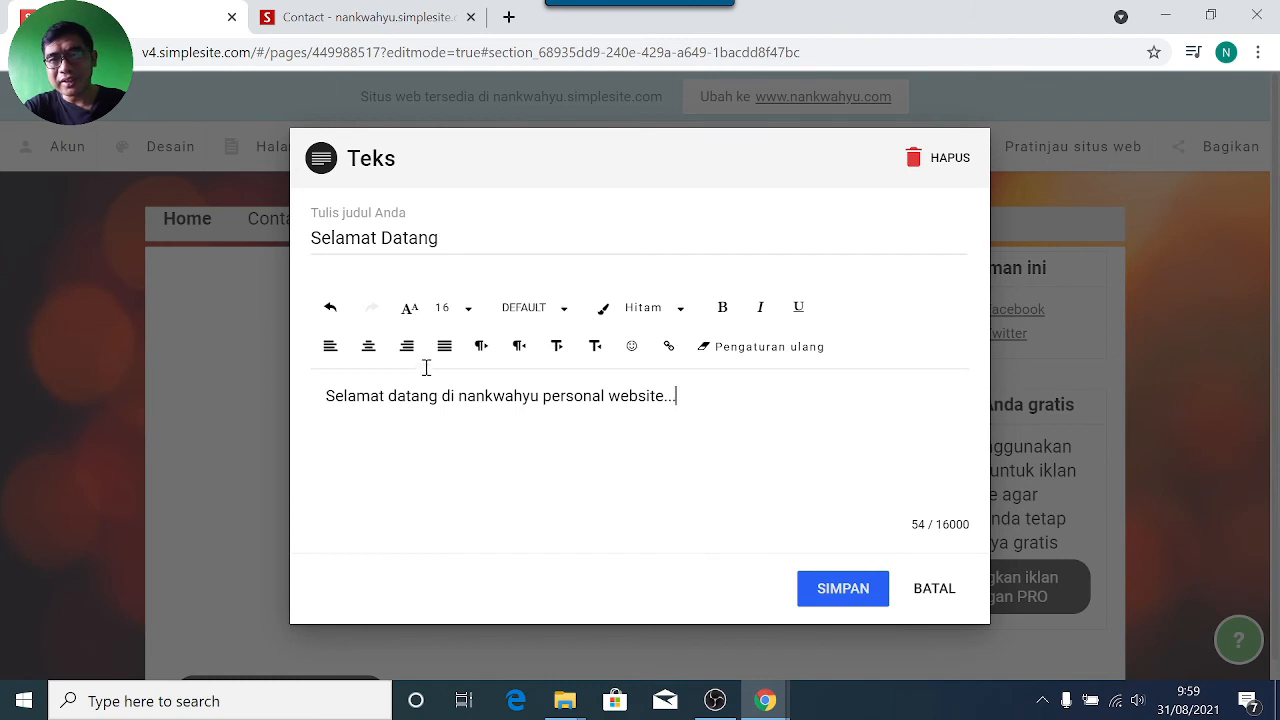
Step: Make the site name in the welcome sentence bold and look over the available emojis without inserting one
left_click(679, 312)
left_click(690, 247)
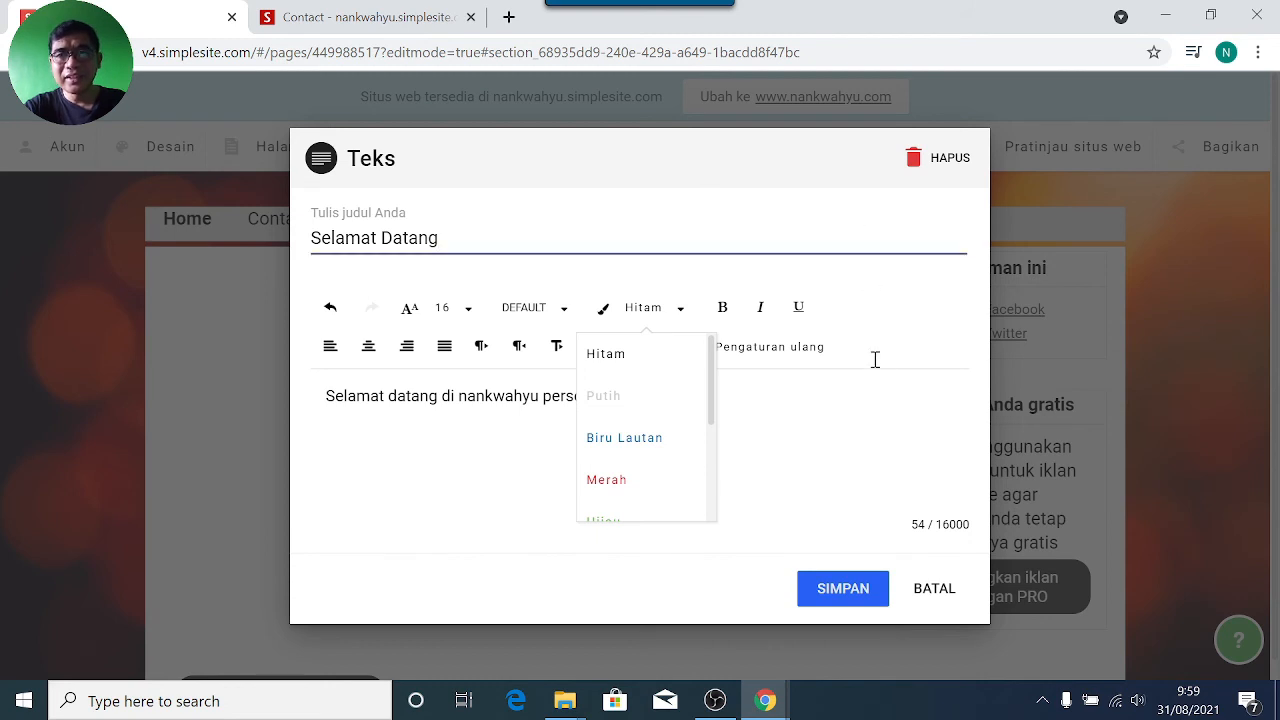
left_click(490, 497)
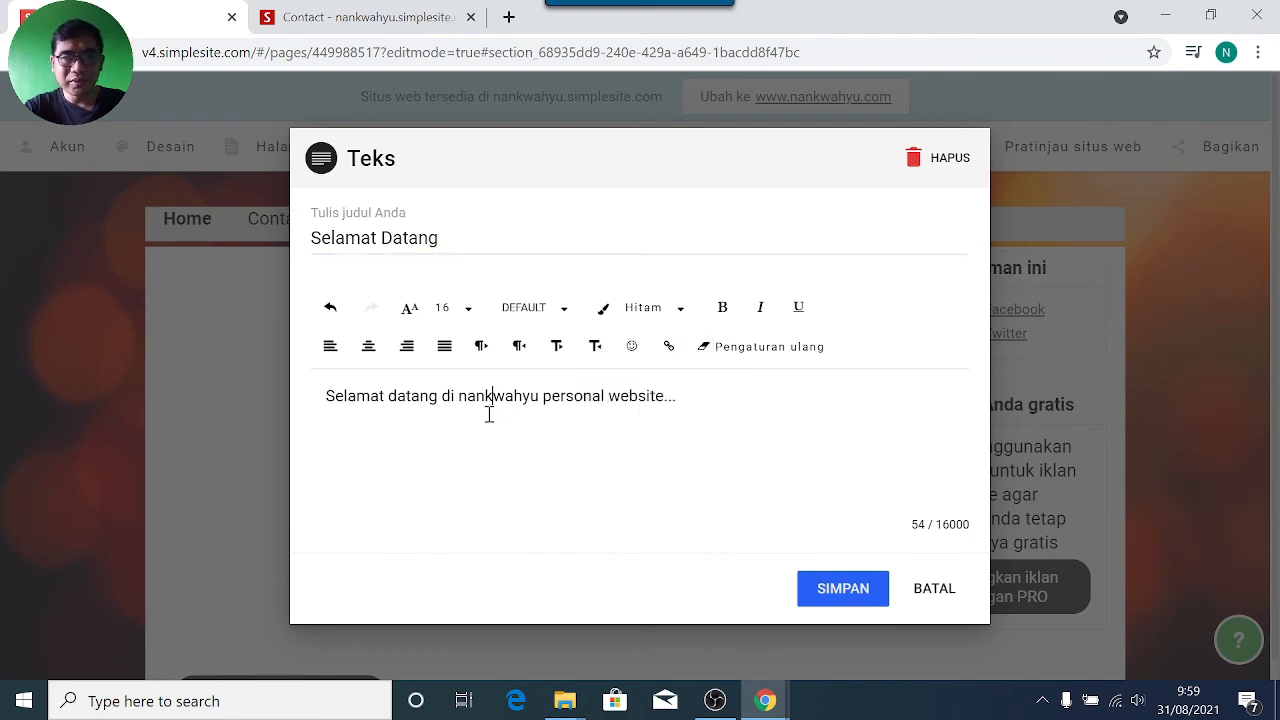
left_click_drag(462, 398, 540, 397)
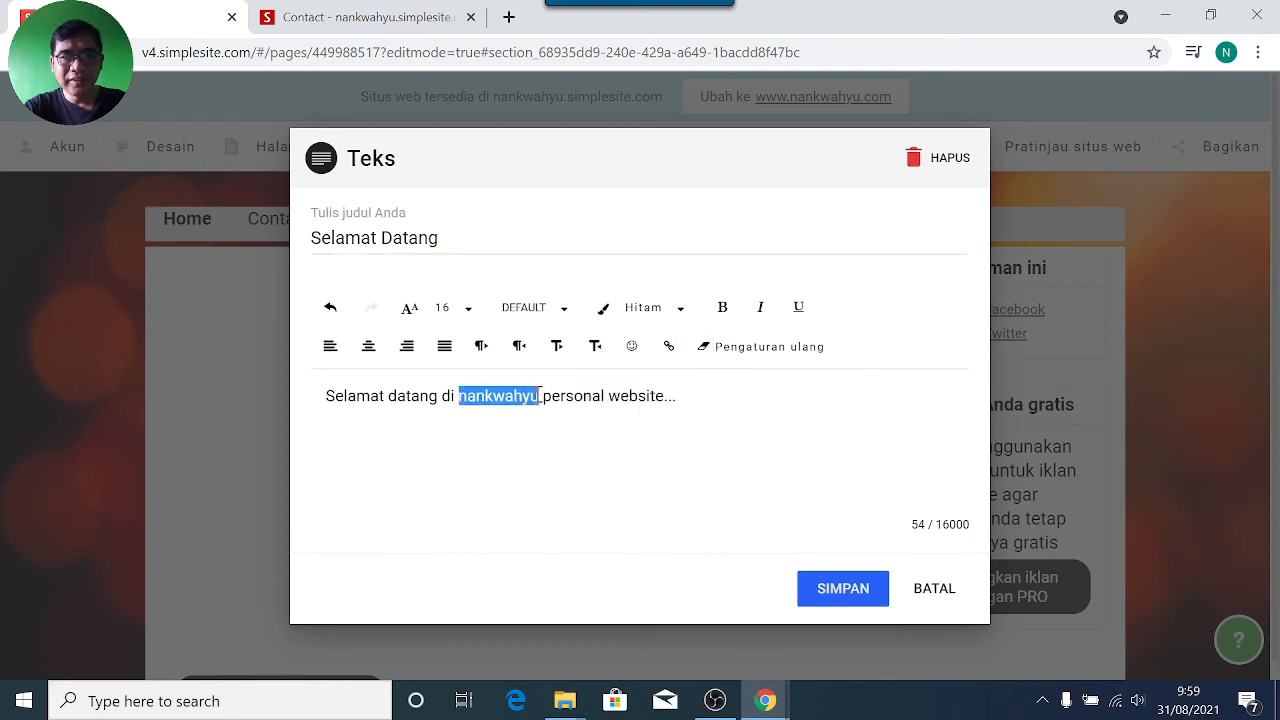
left_click(722, 314)
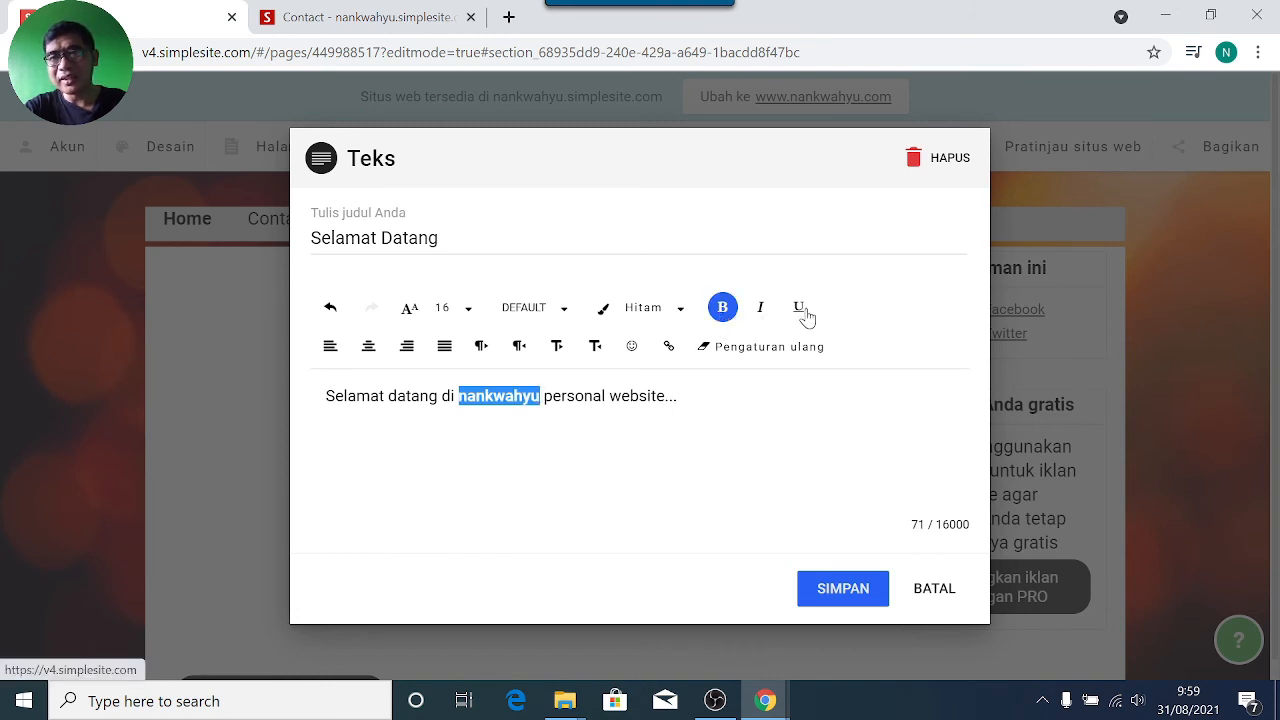
left_click(632, 348)
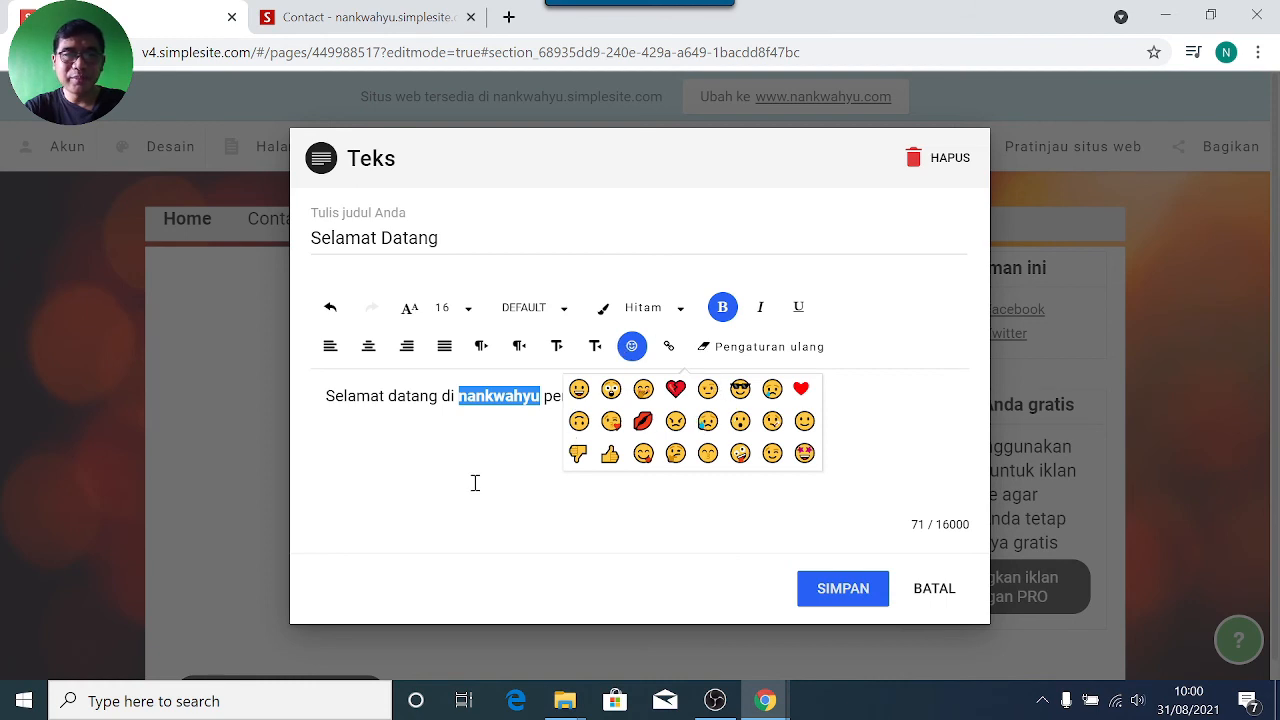
left_click(442, 466)
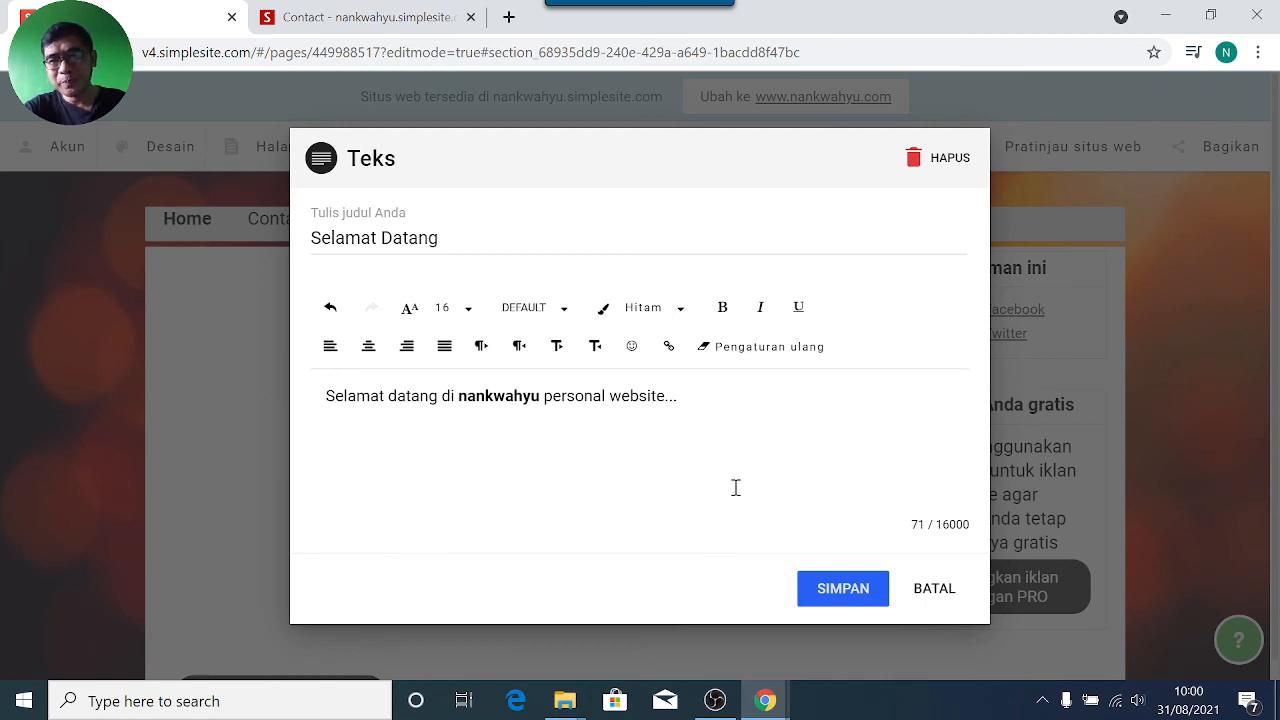
Step: Save the text element and dismiss the site preview tip, choosing not to show it again
double_click(940, 524)
left_click(957, 546)
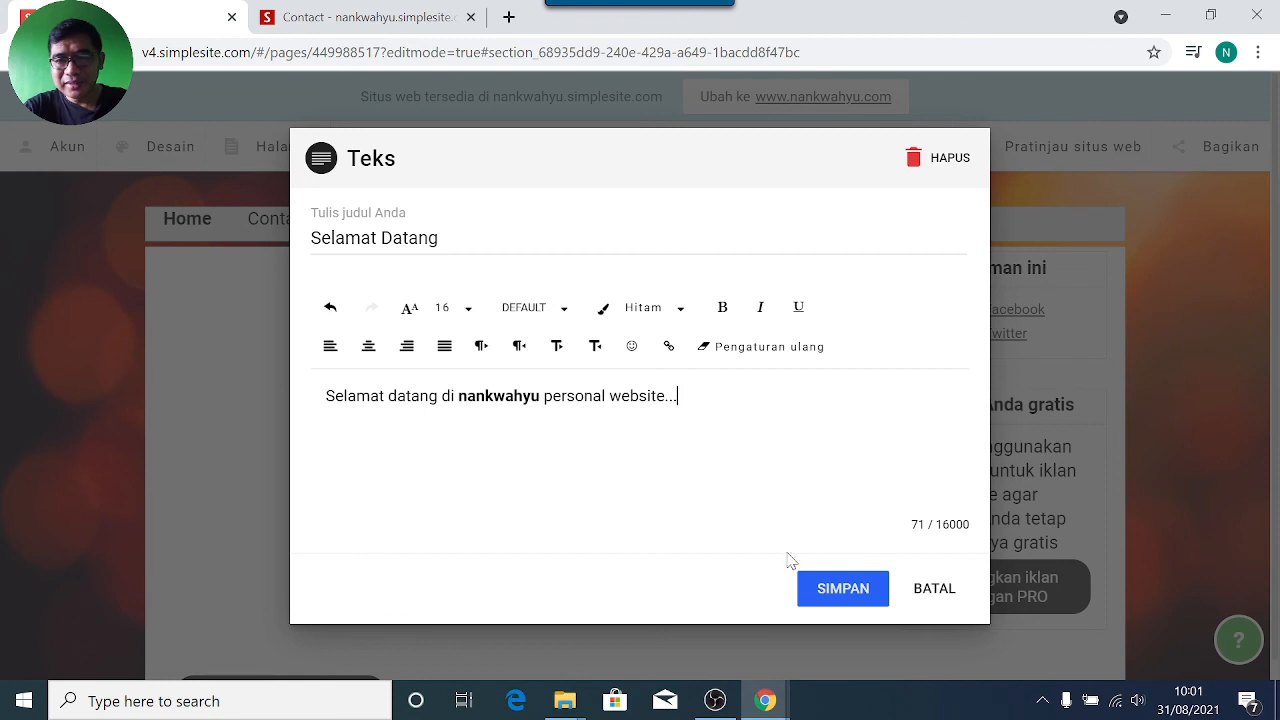
left_click(845, 590)
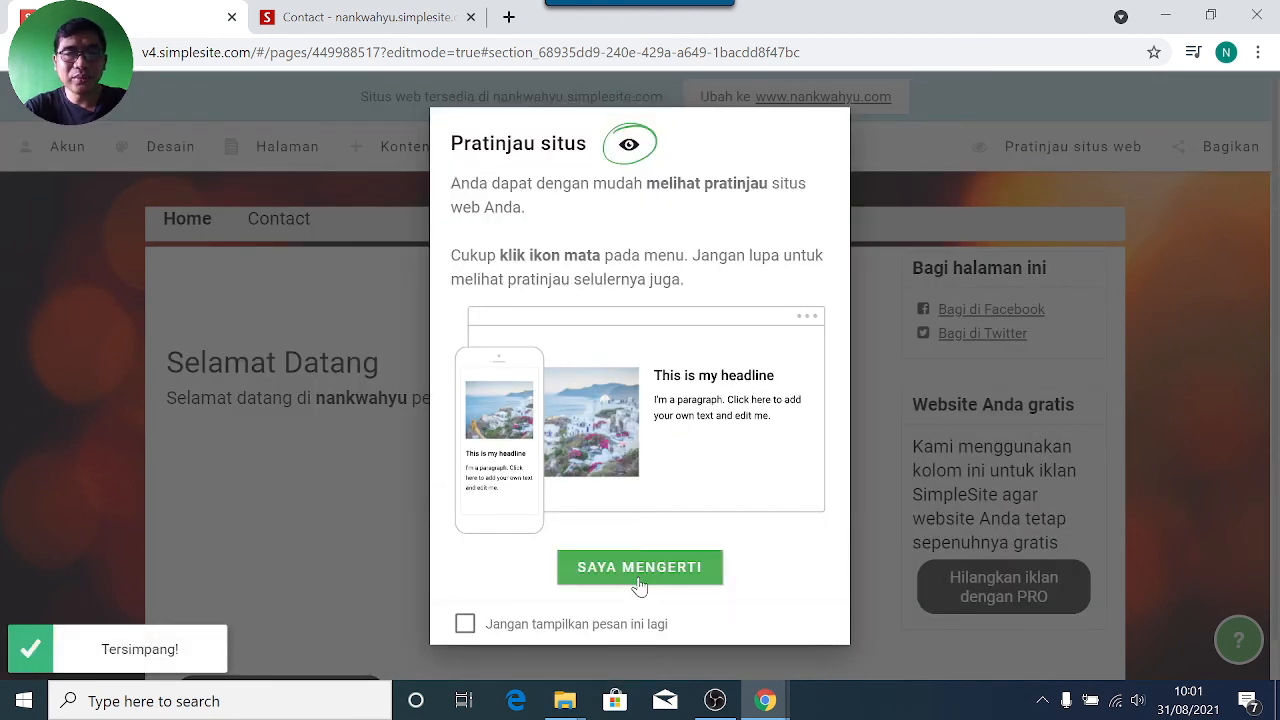
left_click(466, 624)
left_click(625, 570)
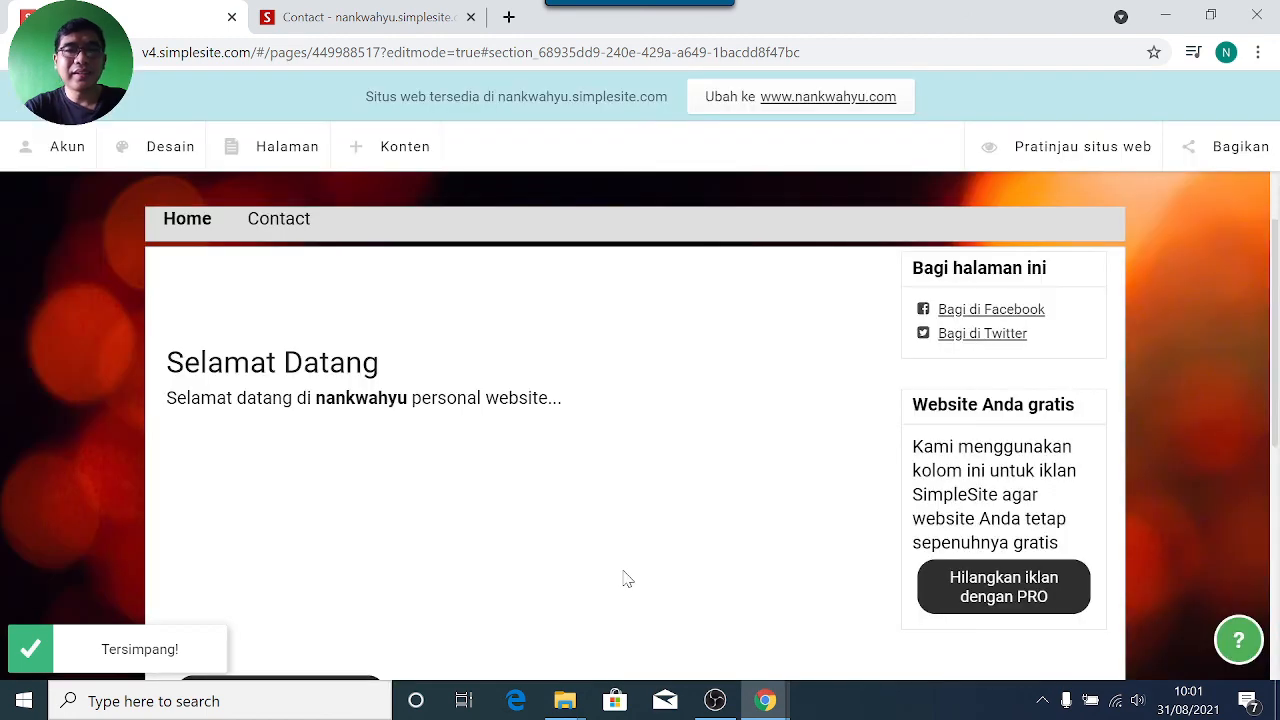
Step: Check the new text block on the Home page in the editor and on the published site, including the comment section
scroll(349, 451, "down", 2)
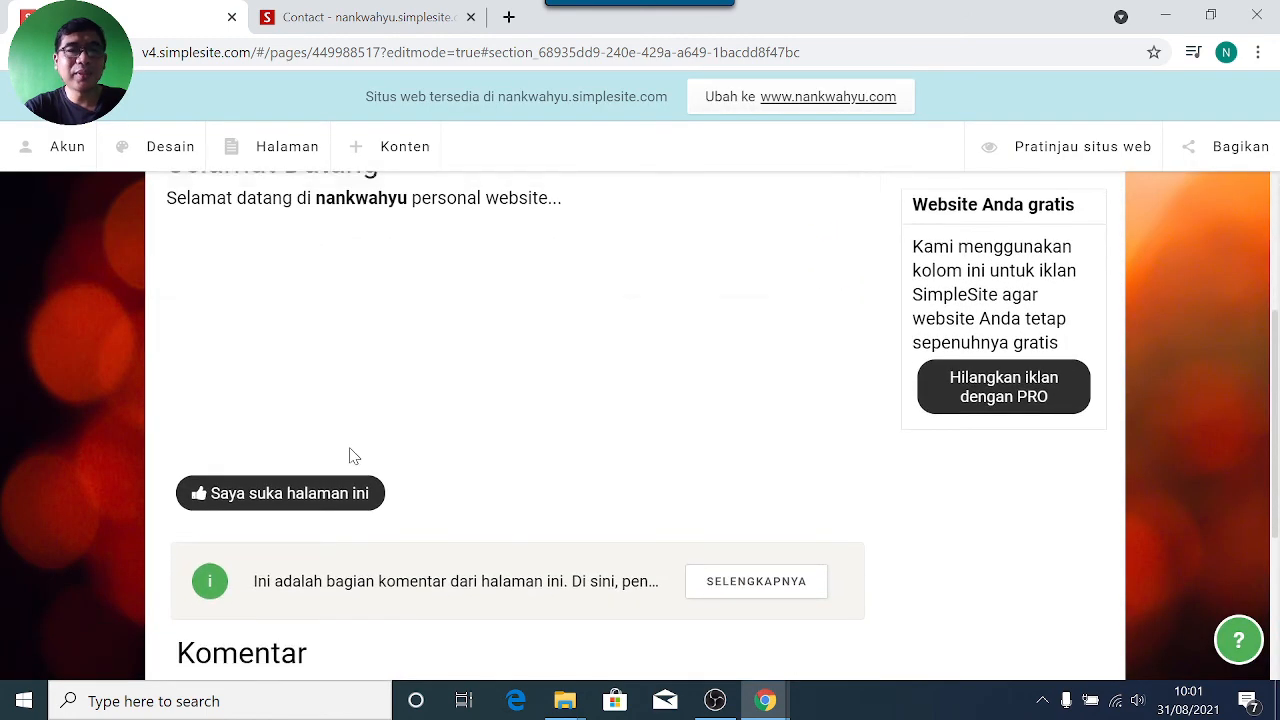
scroll(349, 451, "up", 3)
mouse_move(229, 466)
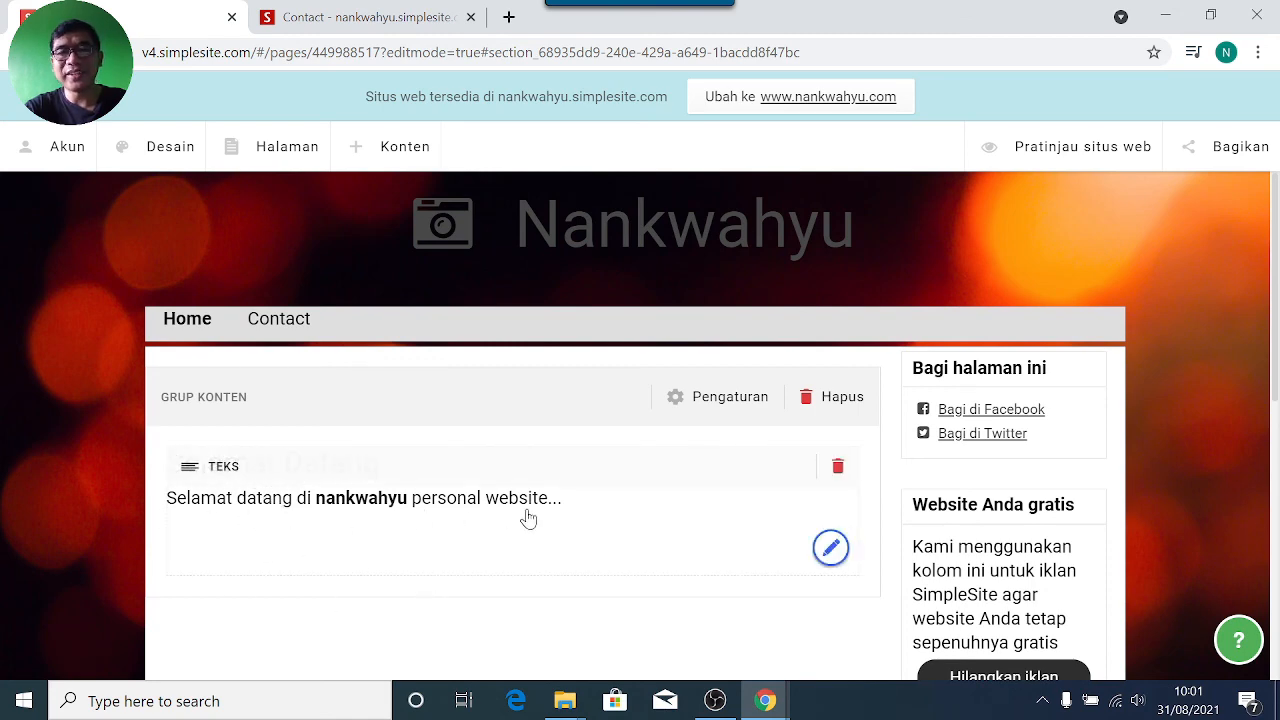
left_click(360, 17)
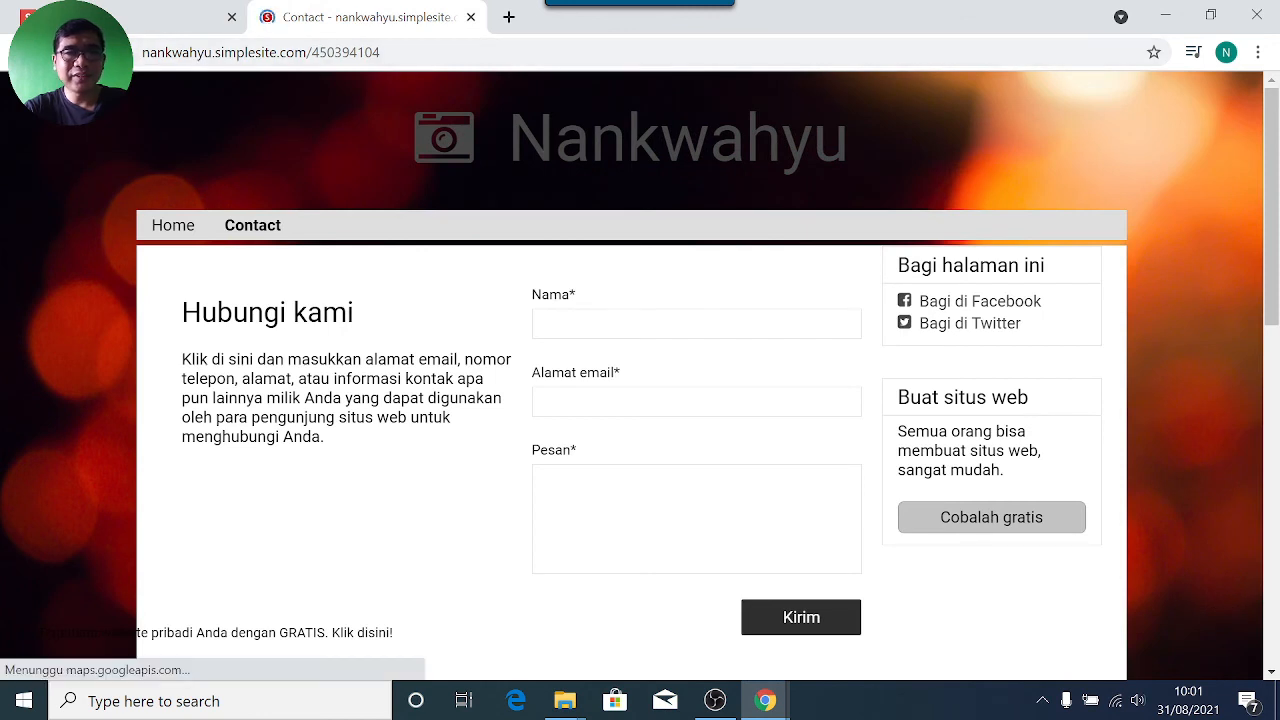
left_click(183, 230)
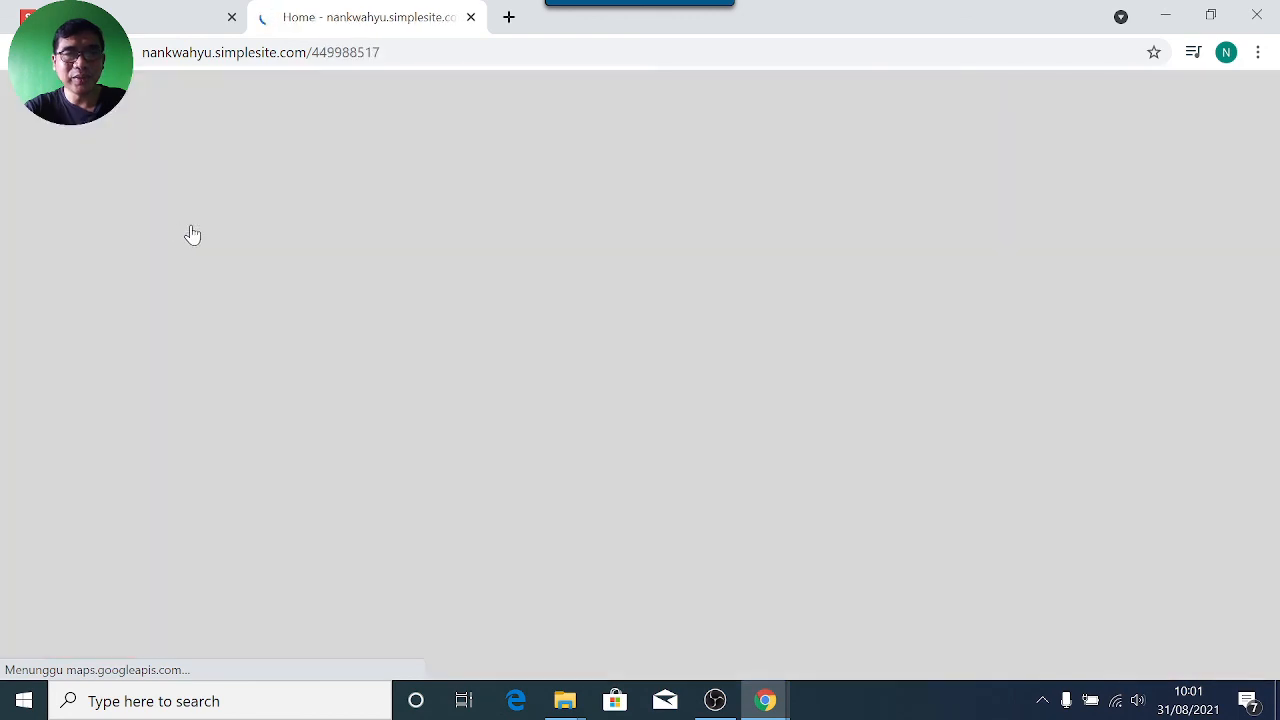
scroll(471, 412, "down", 1)
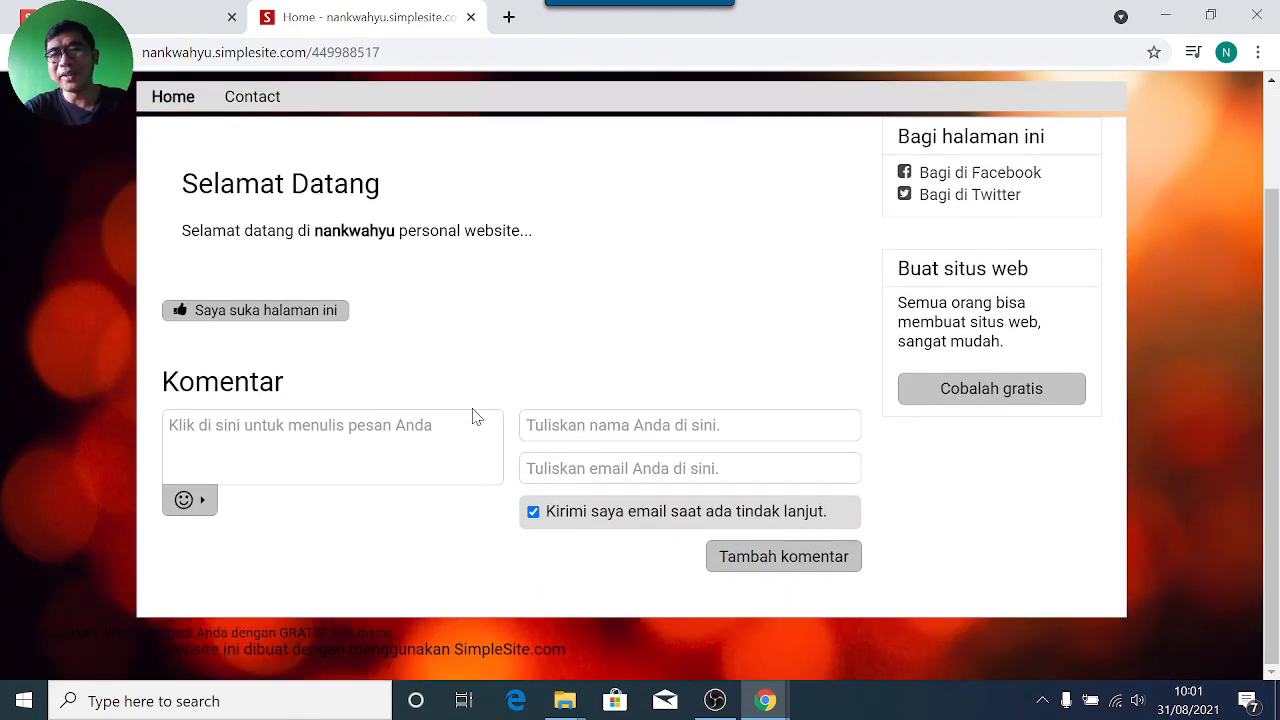
scroll(474, 414, "up", 1)
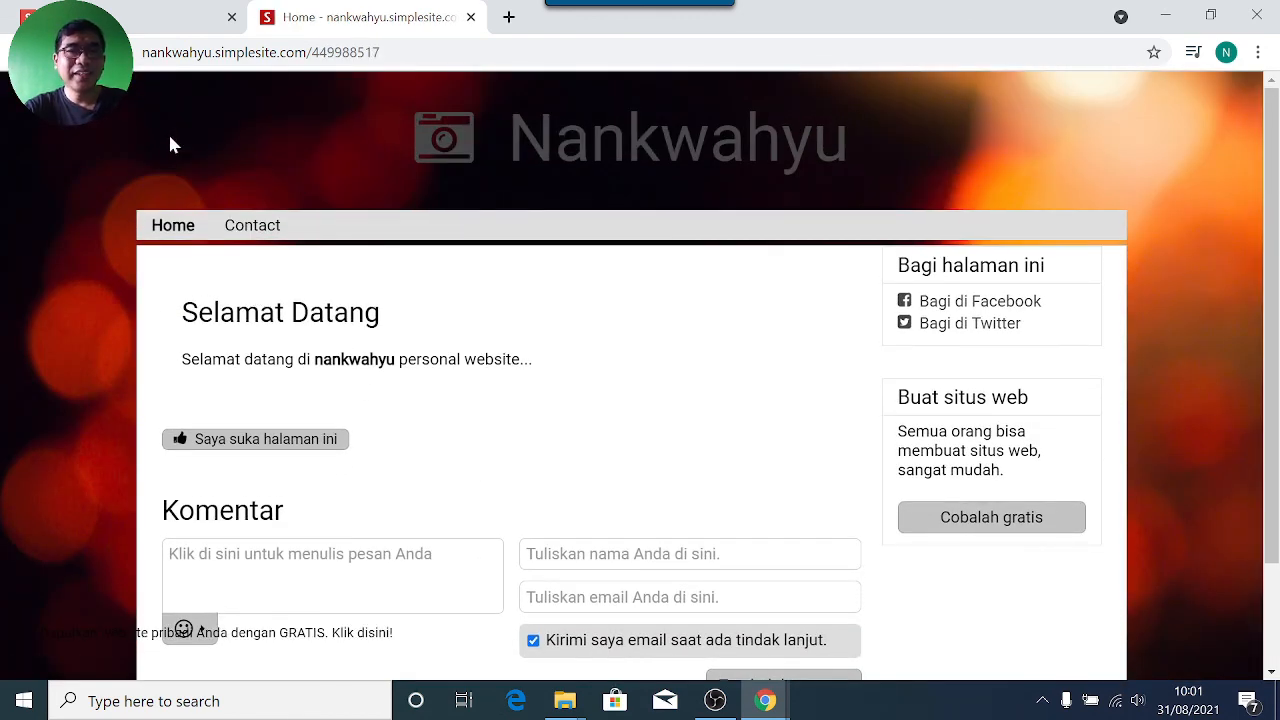
scroll(1143, 257, "down", 1)
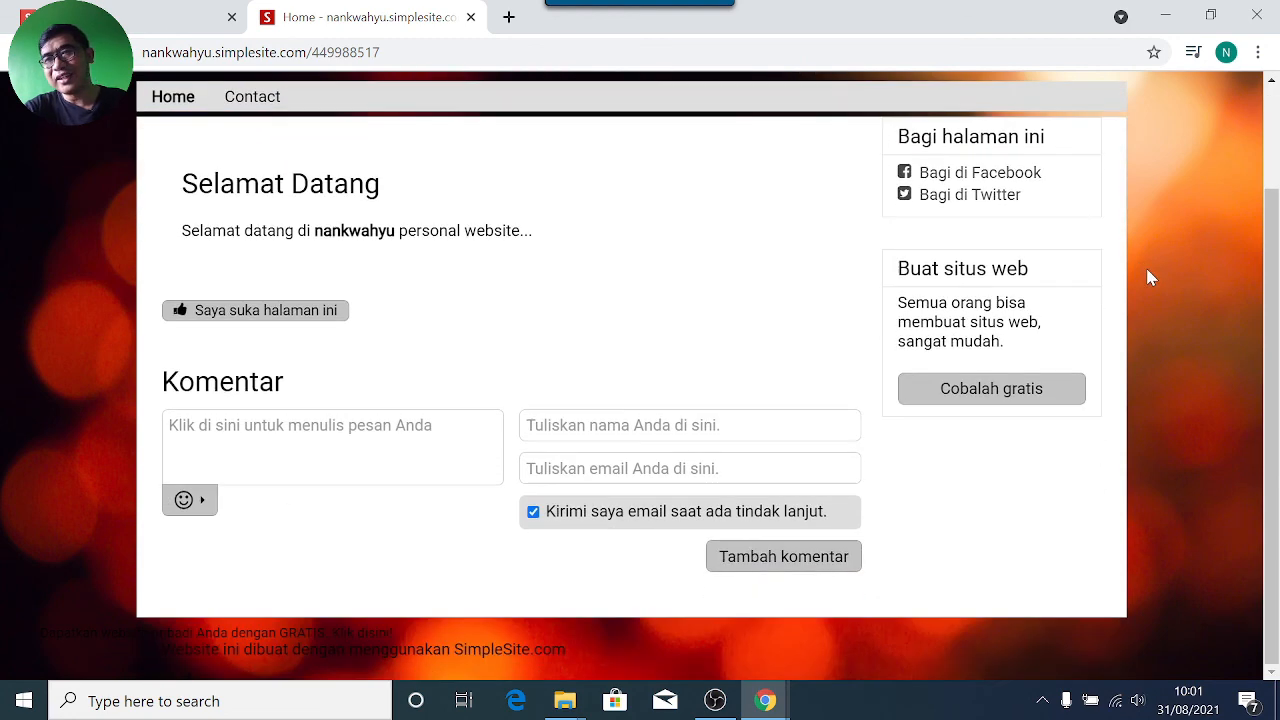
scroll(1169, 397, "up", 1)
scroll(957, 357, "down", 2)
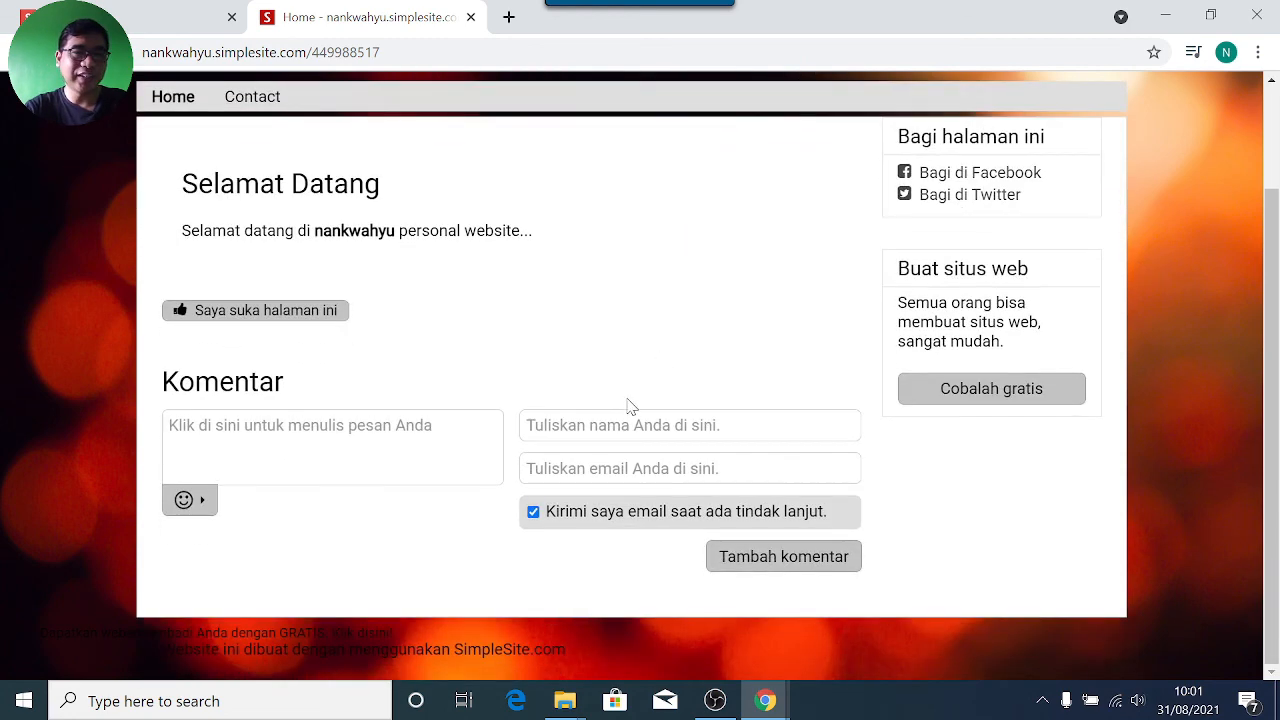
scroll(590, 382, "up", 1)
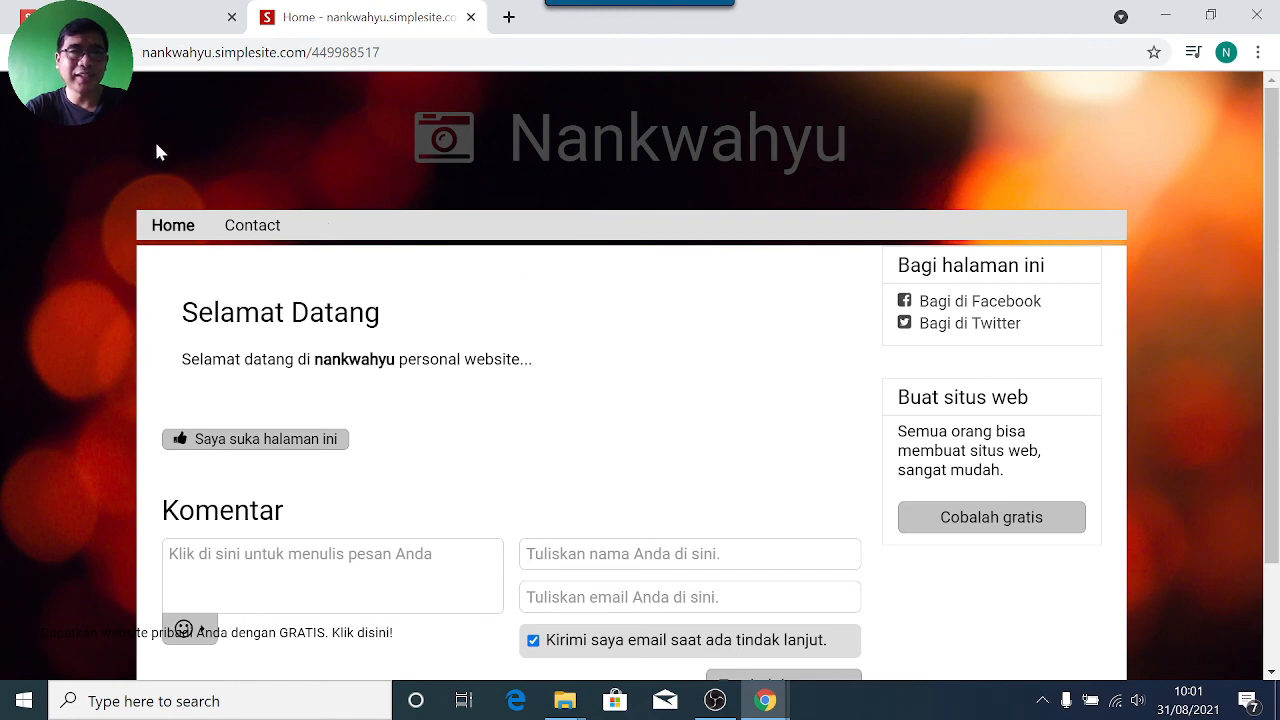
Step: Return to the editor and open the list of content elements for the Home page
left_click(145, 18)
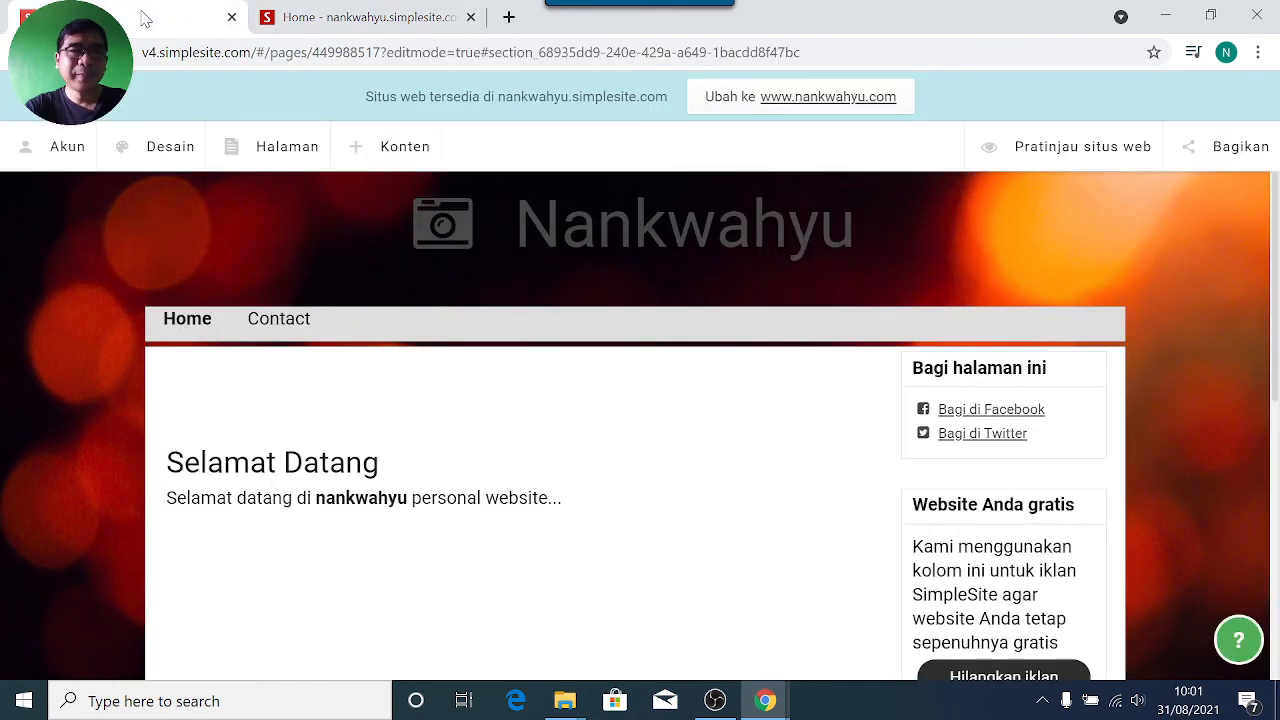
left_click(392, 152)
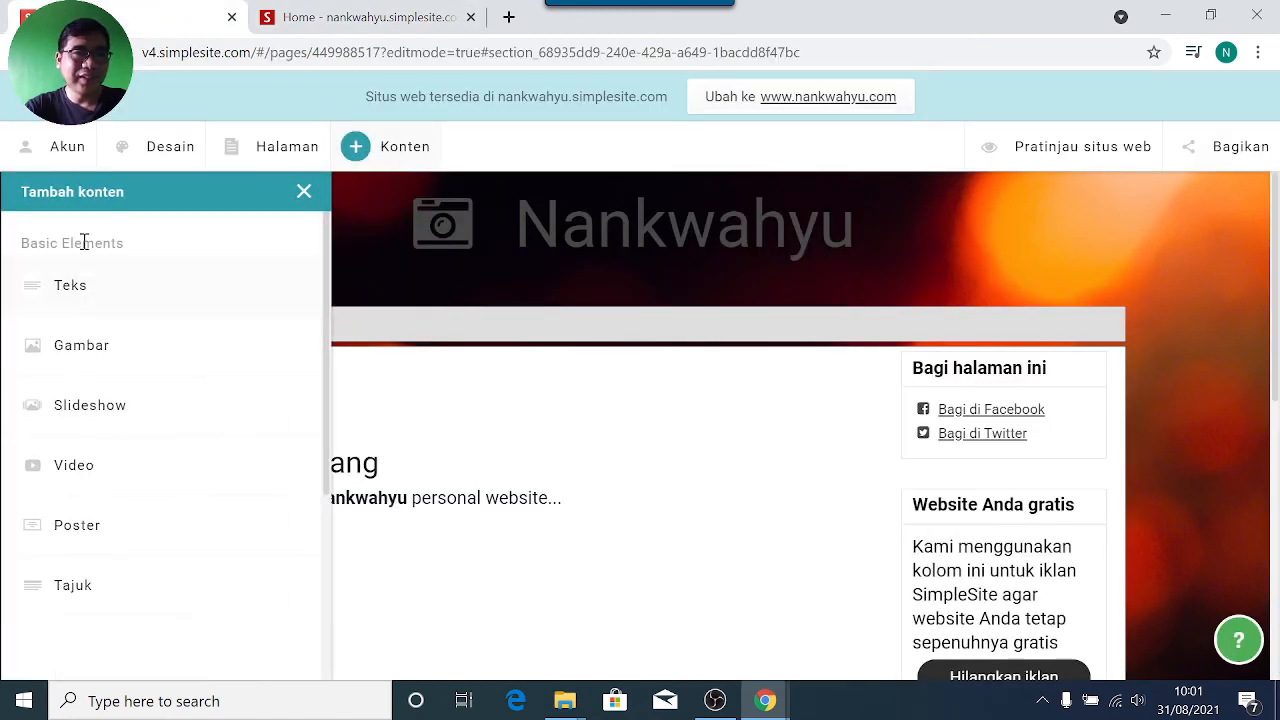